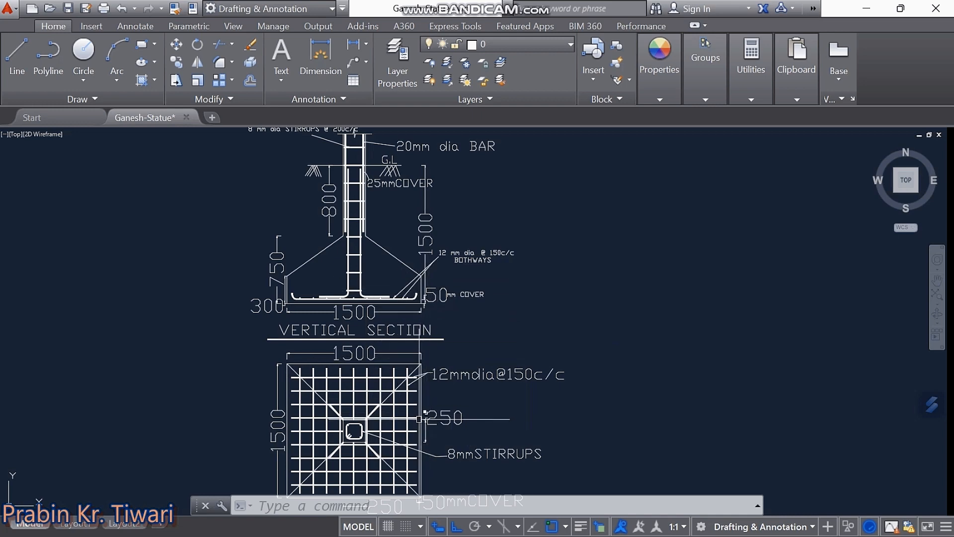
# - Examine the footing's vertical section and plan, including their dimensions, cover, bar and stirrup notes
pyautogui.moveTo(418, 420); pyautogui.dragTo(432, 378, button='middle')
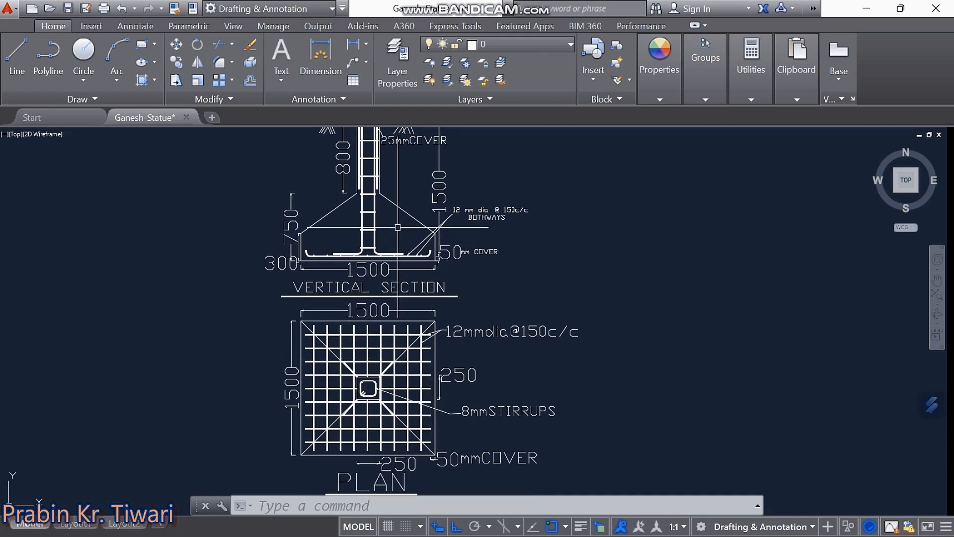
pyautogui.moveTo(397, 226); pyautogui.dragTo(400, 284, button='middle')
pyautogui.moveTo(412, 390); pyautogui.dragTo(416, 325, button='middle')
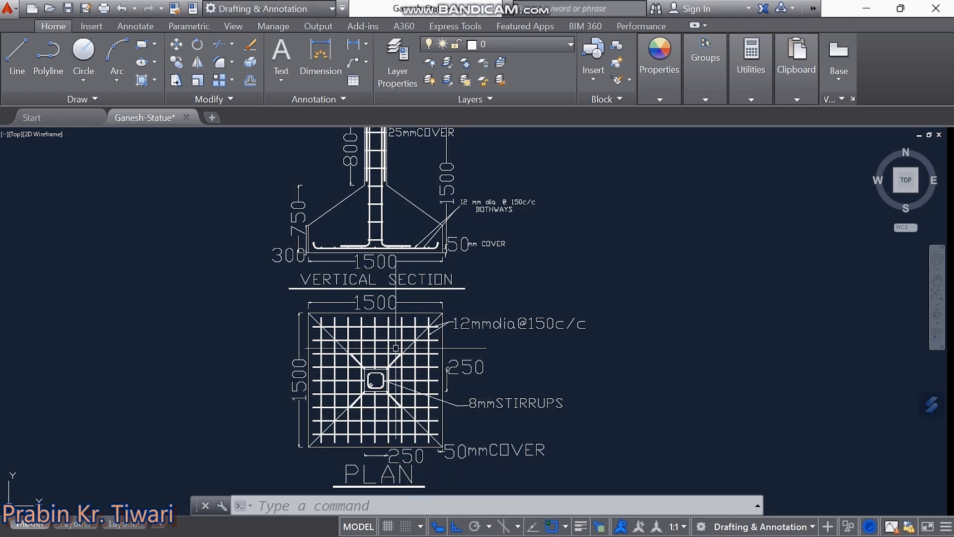
pyautogui.moveTo(420, 315); pyautogui.dragTo(417, 363, button='middle')
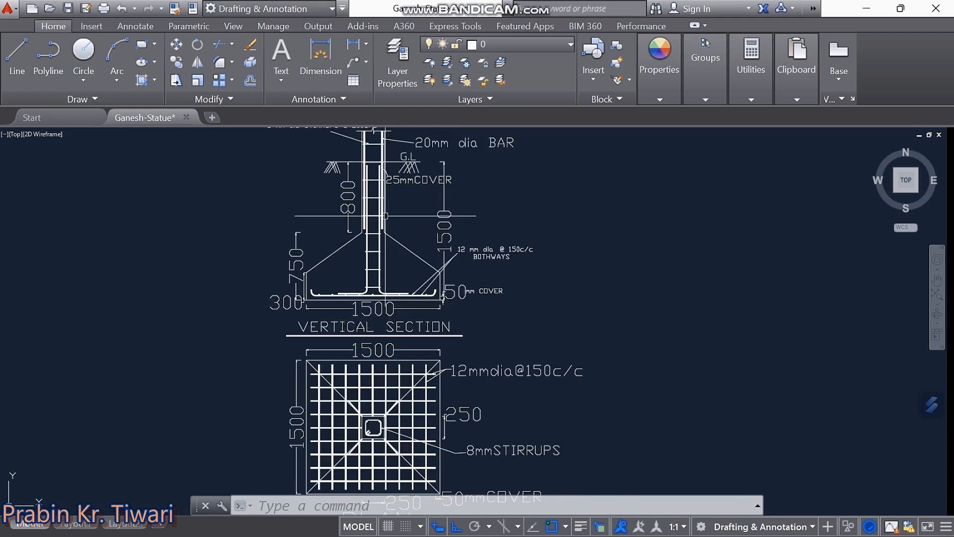
pyautogui.moveTo(387, 251); pyautogui.dragTo(381, 195, button='middle')
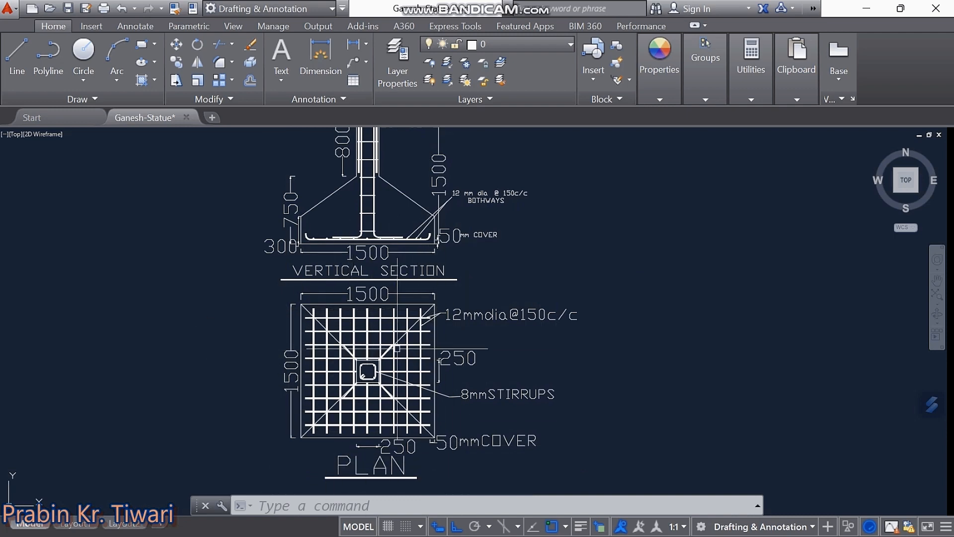
pyautogui.moveTo(397, 348); pyautogui.dragTo(393, 435, button='middle')
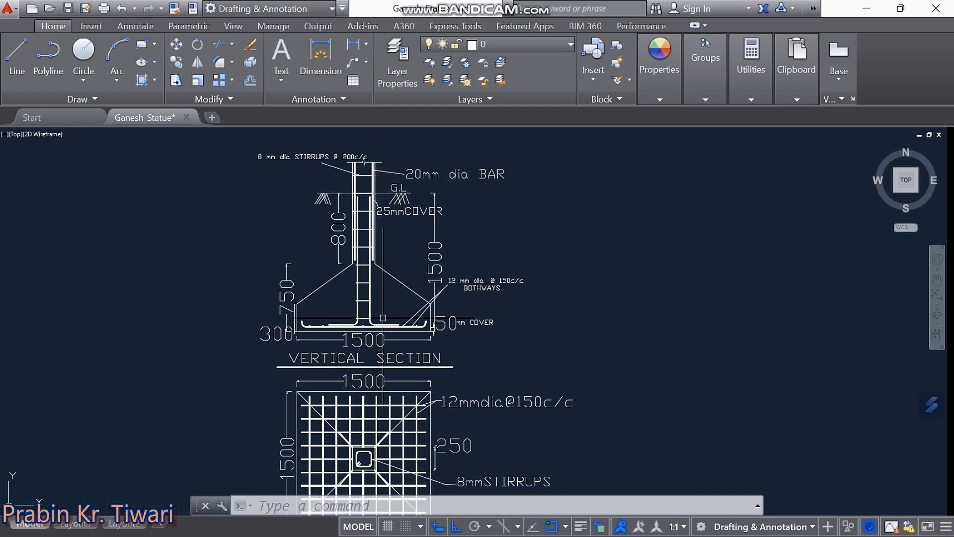
pyautogui.moveTo(383, 318); pyautogui.dragTo(382, 227, button='middle')
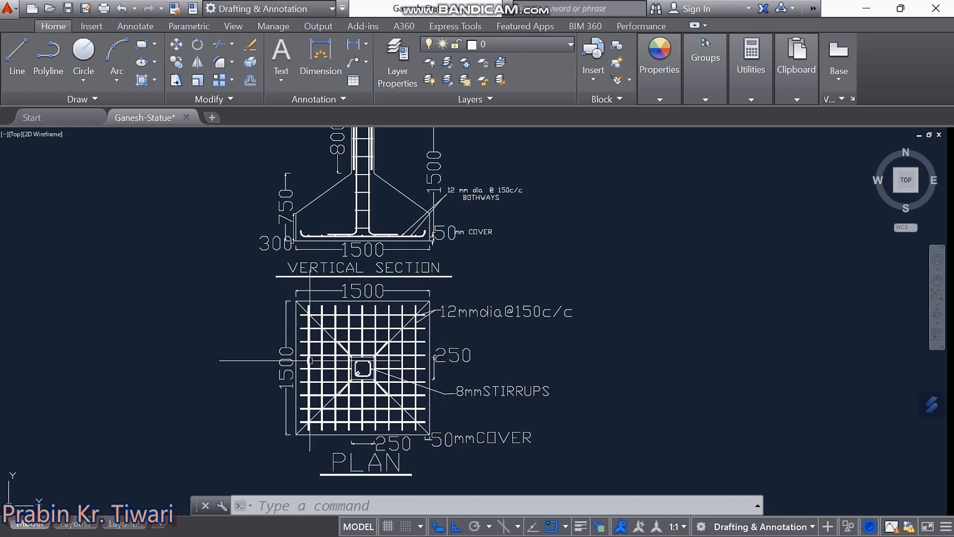
pyautogui.scroll(3, 310, 361)
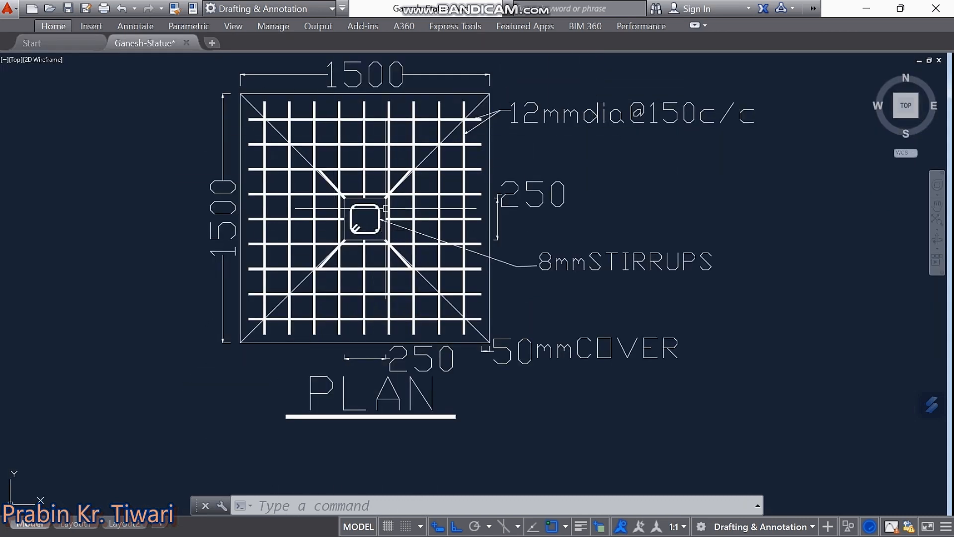
pyautogui.press('Escape')
pyautogui.press('Escape')
pyautogui.press('Escape')
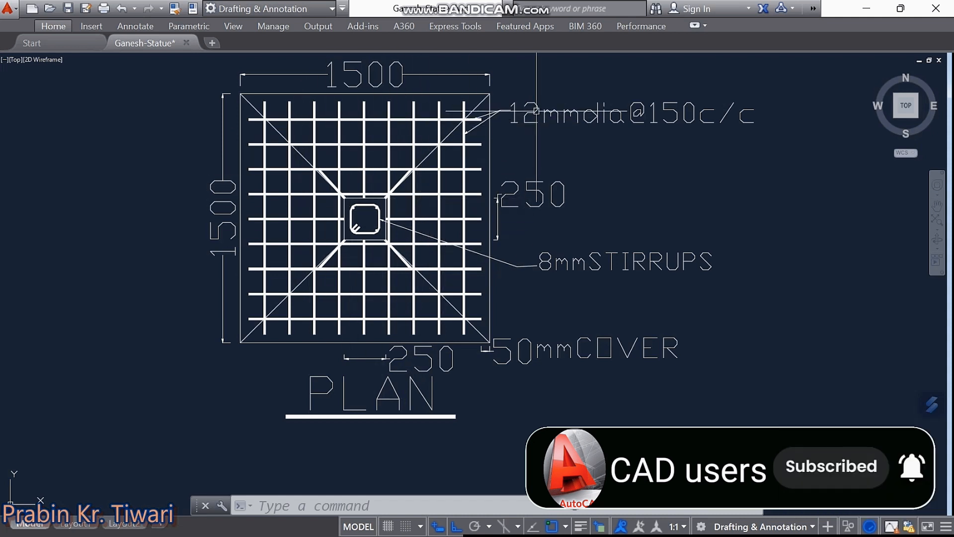
pyautogui.click(602, 124)
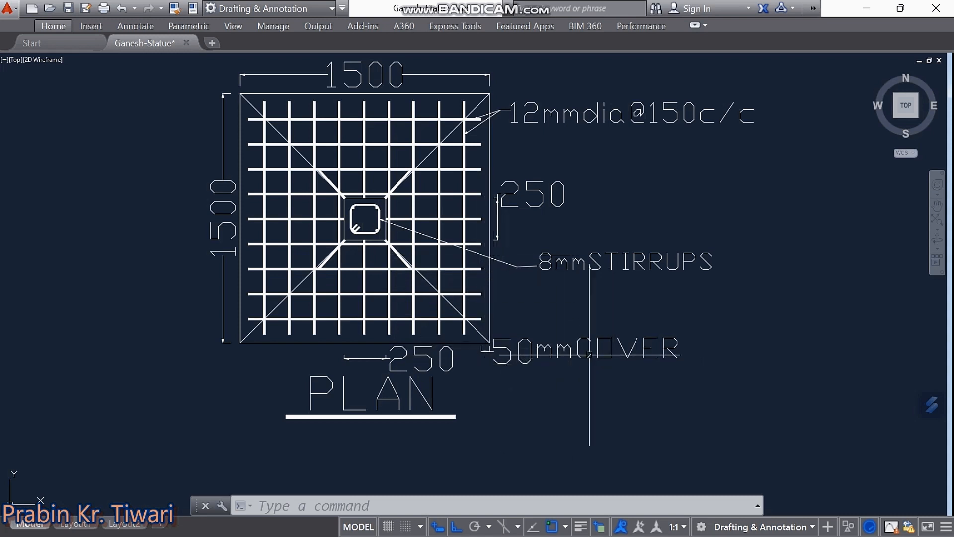
pyautogui.moveTo(486, 306); pyautogui.dragTo(489, 315, button='middle')
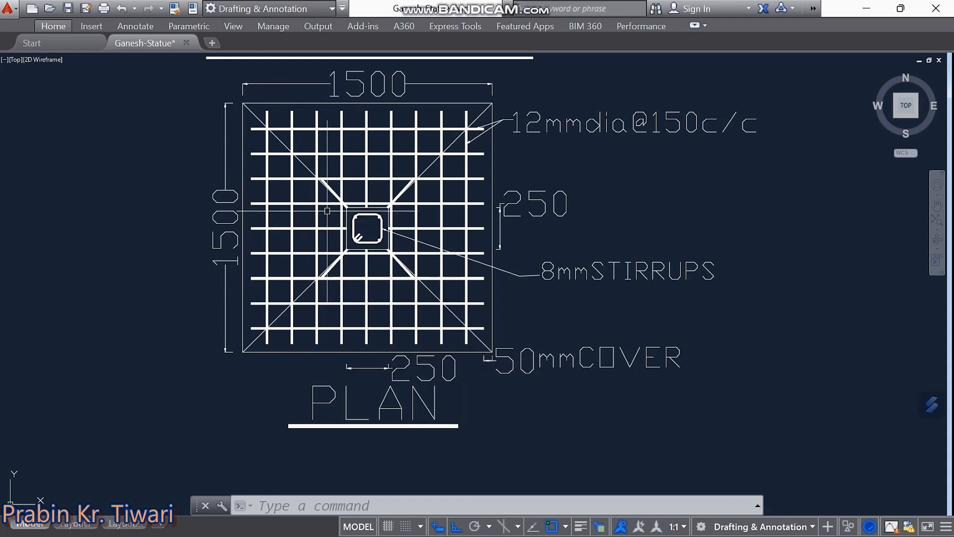
pyautogui.moveTo(422, 165); pyautogui.dragTo(424, 512, button='middle')
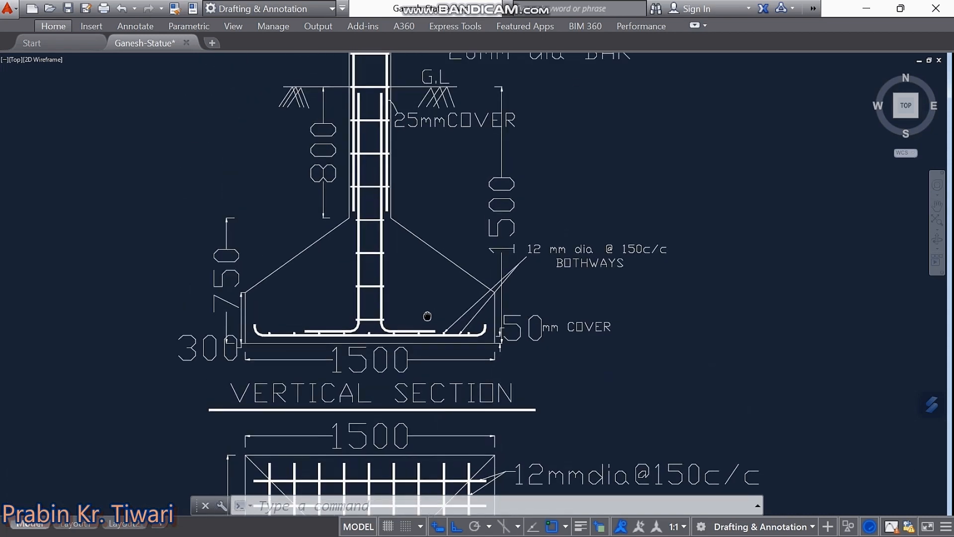
pyautogui.moveTo(401, 478); pyautogui.dragTo(396, 150, button='middle')
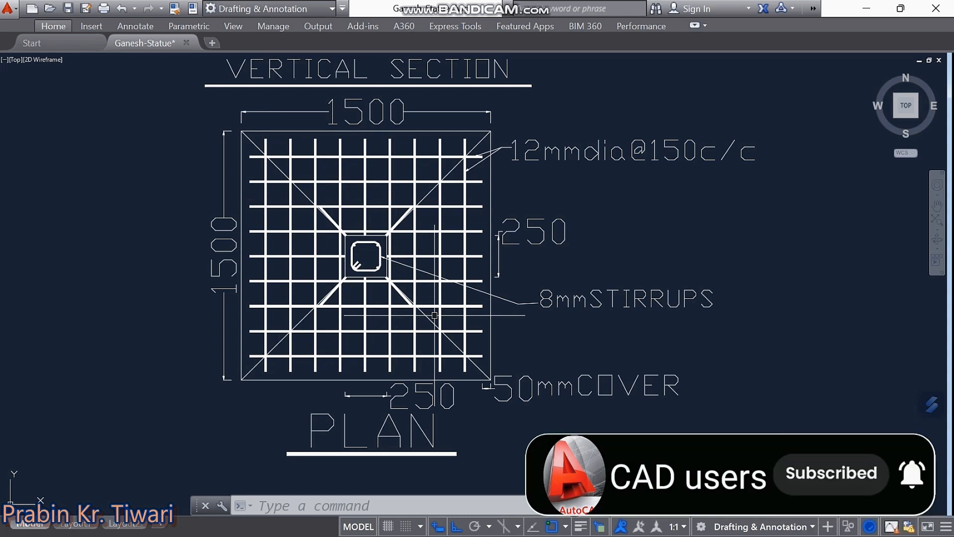
pyautogui.scroll(-2, 435, 316)
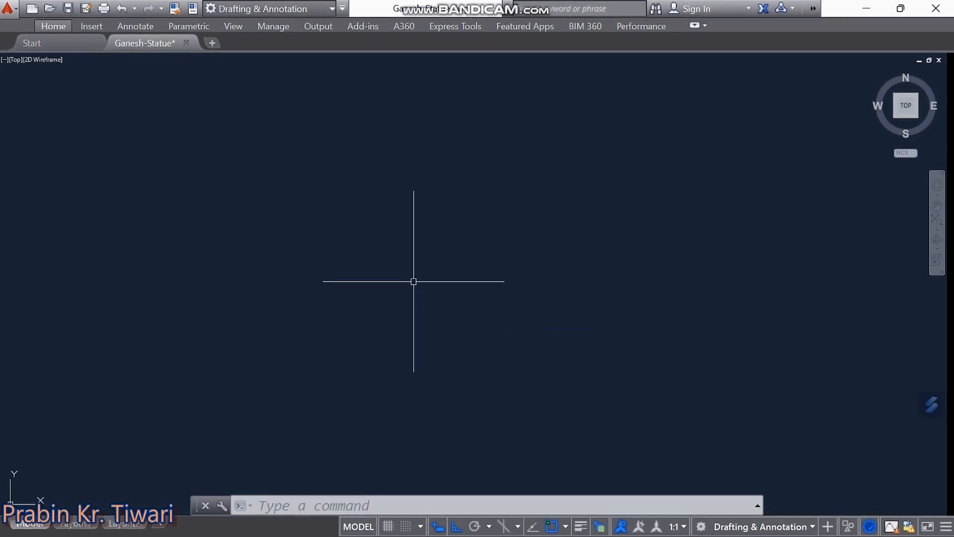
# - Configure the drawing units to decimal length with precision 0 and an insertion scale of millimeters
pyautogui.write('UN e')
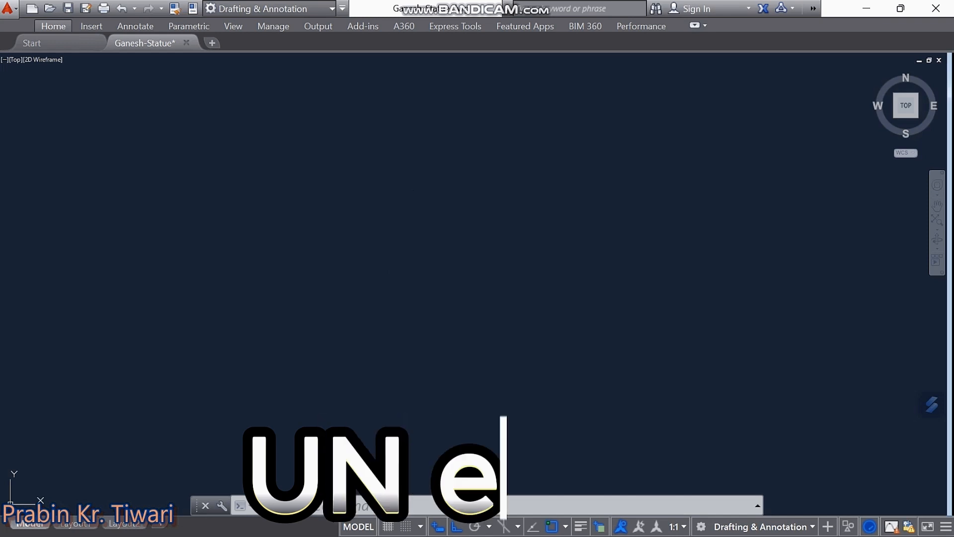
pyautogui.press('Return')
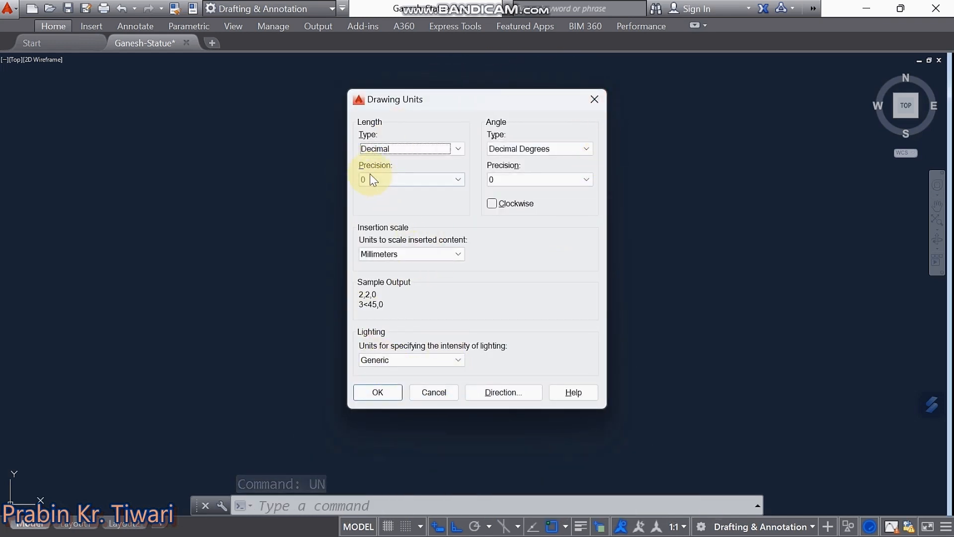
pyautogui.click(458, 149)
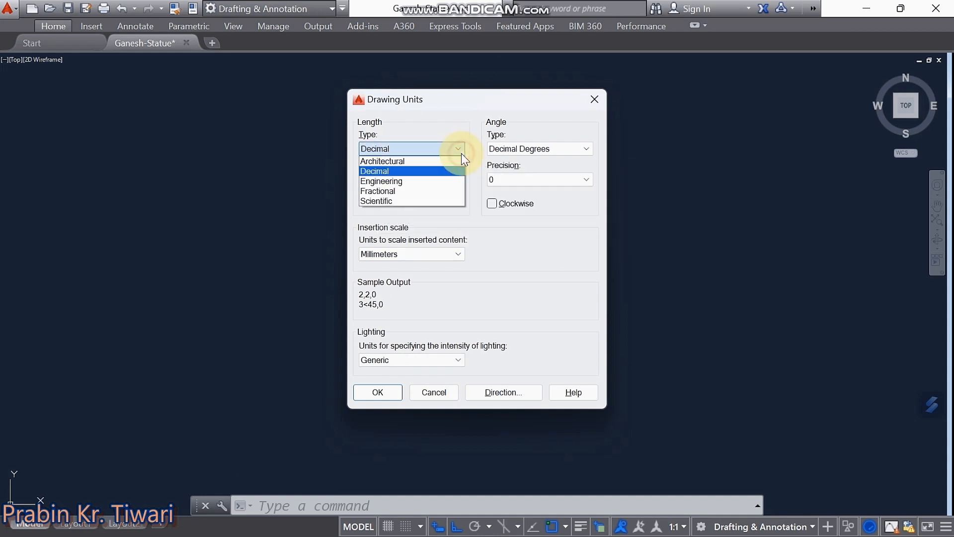
pyautogui.click(384, 171)
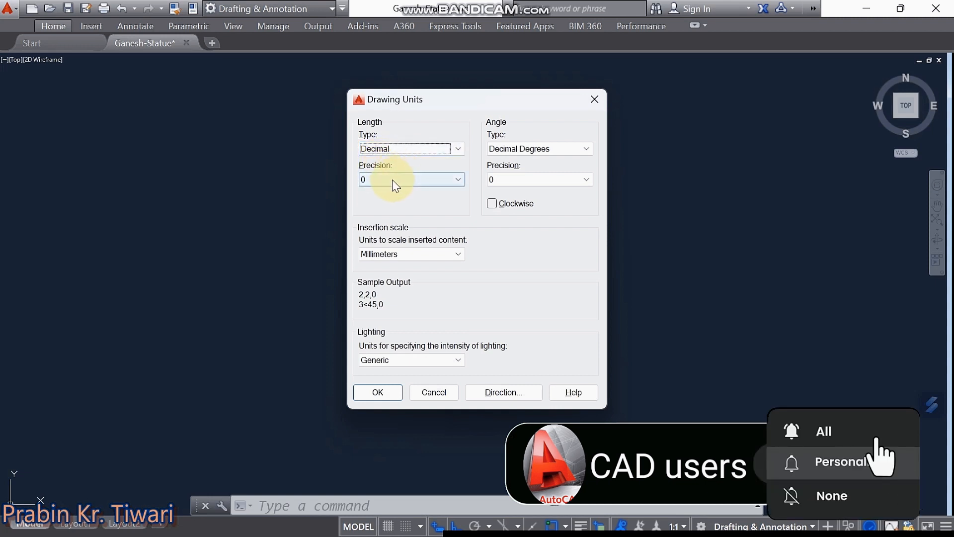
pyautogui.click(393, 180)
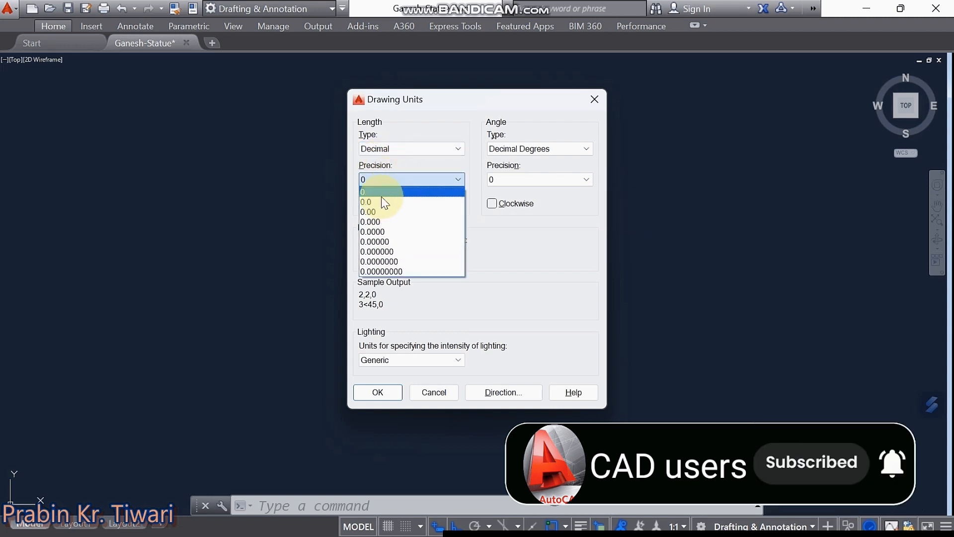
pyautogui.click(382, 182)
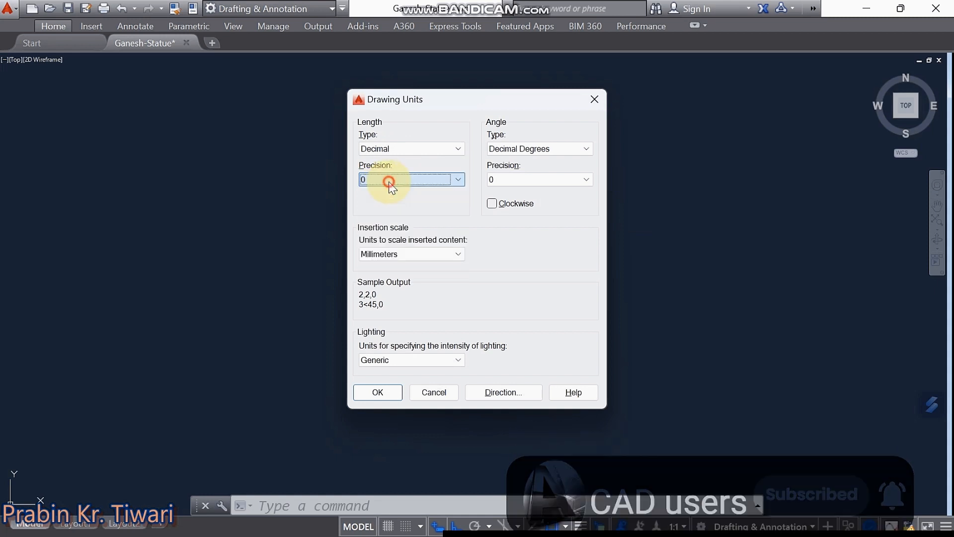
pyautogui.moveTo(396, 255)
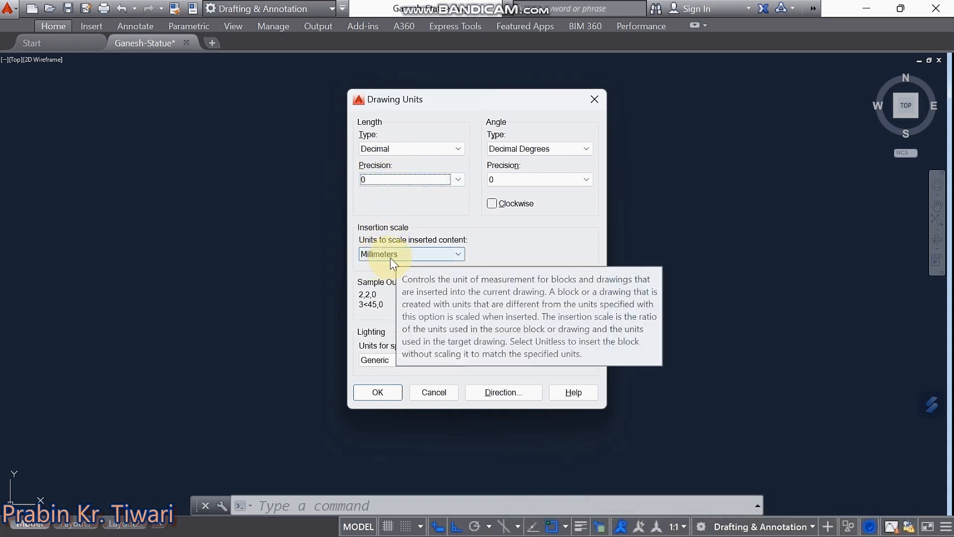
pyautogui.click(392, 256)
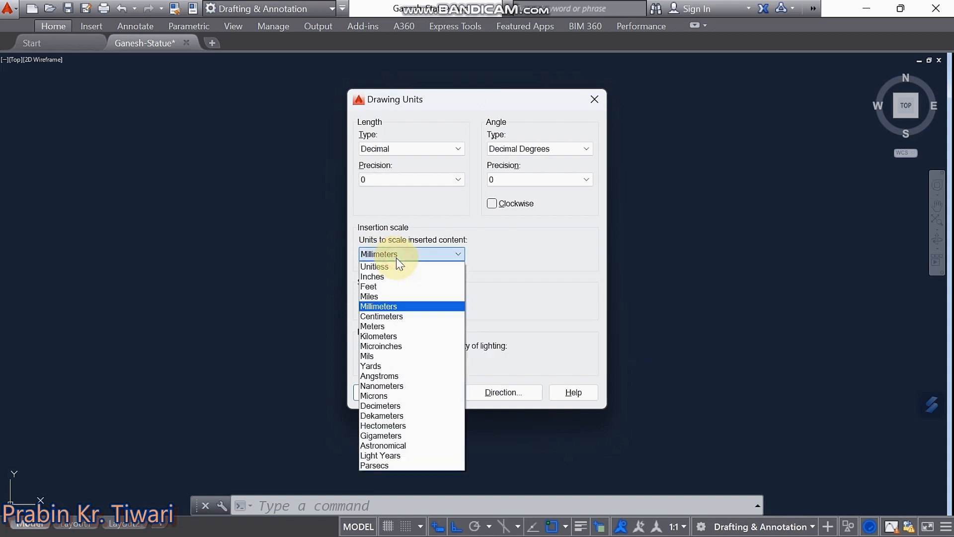
pyautogui.click(391, 306)
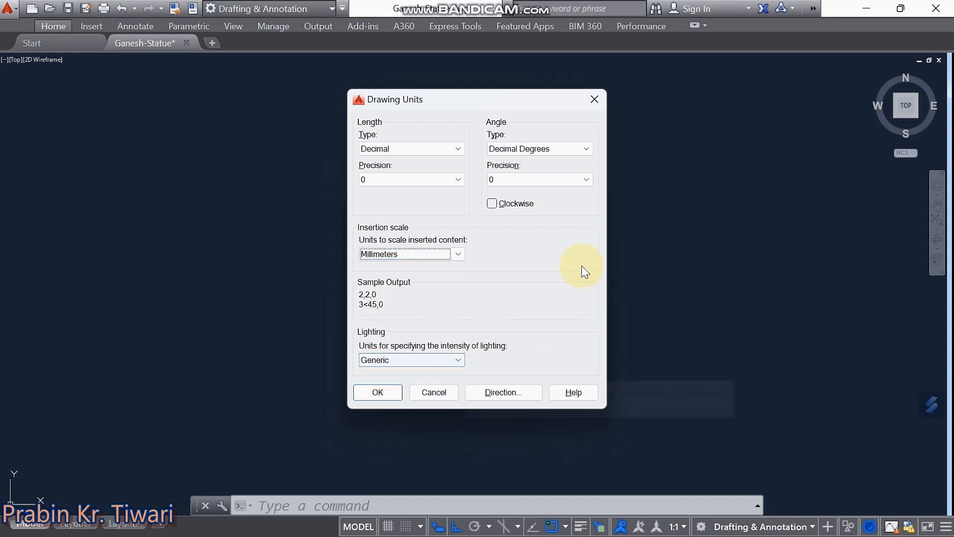
pyautogui.click(378, 392)
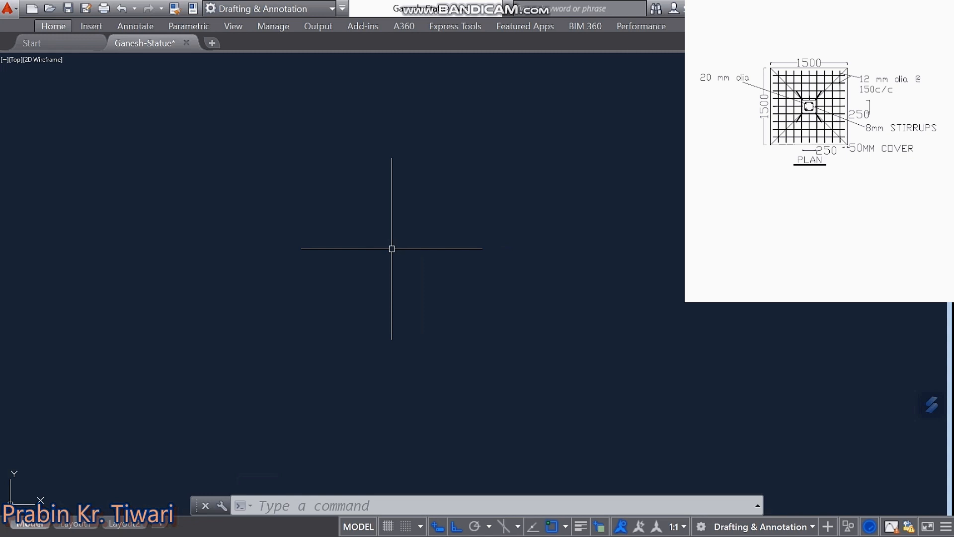
# - Draw a 1500 by 1500 mm rectangle in the empty area as the footing's plan outline
pyautogui.write('REC')
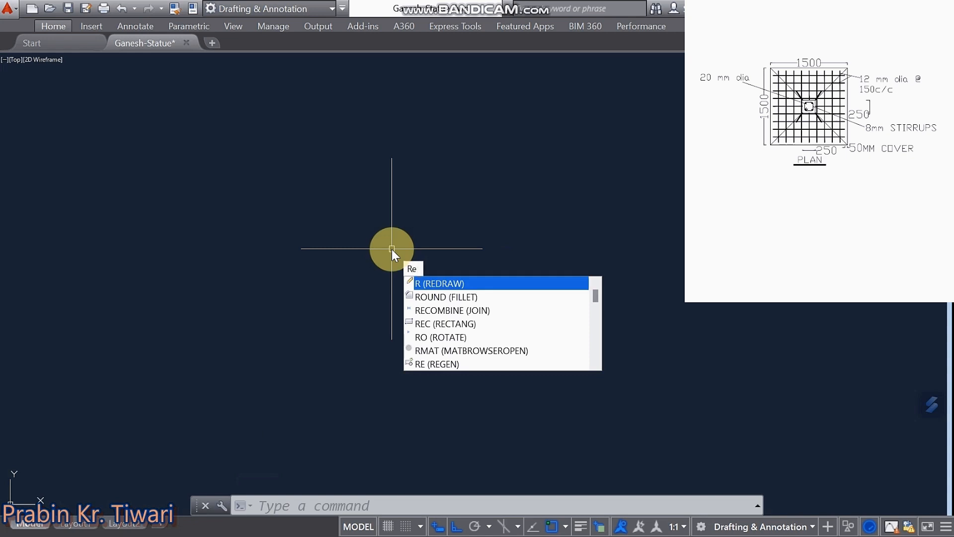
pyautogui.press('Return')
pyautogui.click(317, 198)
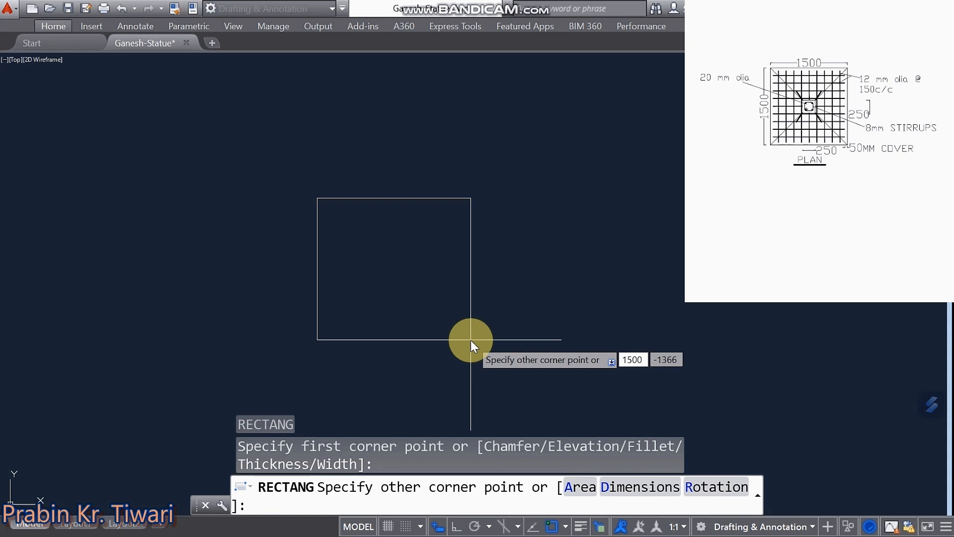
pyautogui.press('Tab')
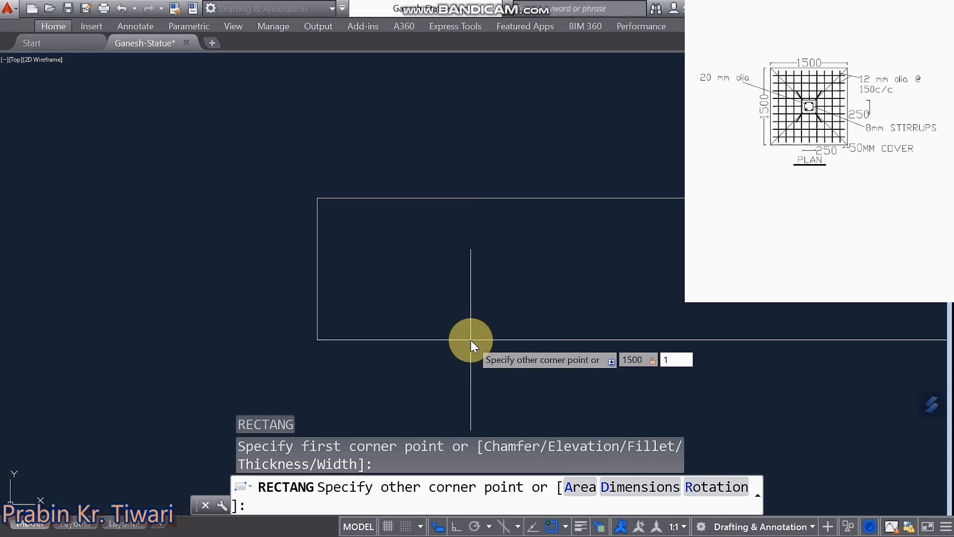
pyautogui.press('Return')
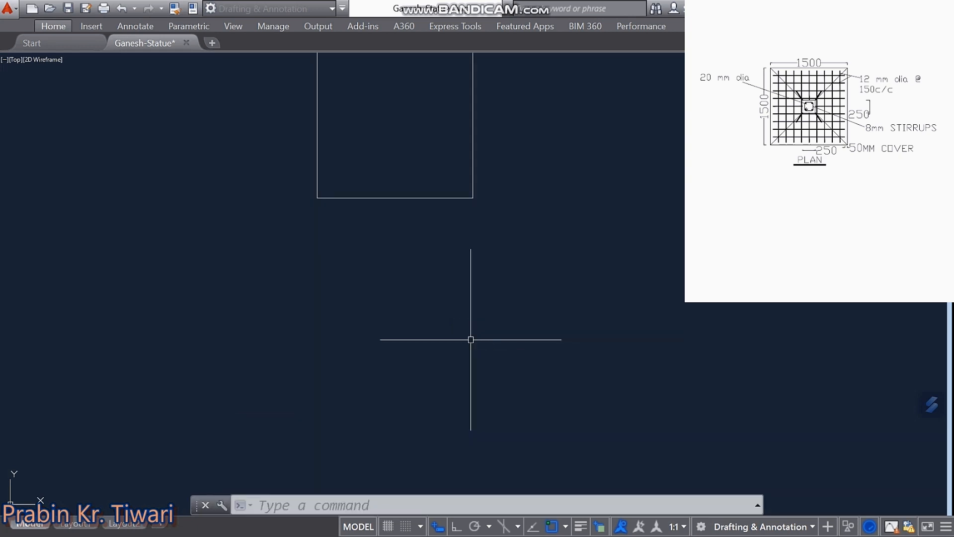
# - Offset the square footing outline 50 mm inward to mark the concrete cover
pyautogui.moveTo(441, 207); pyautogui.dragTo(472, 371, button='middle')
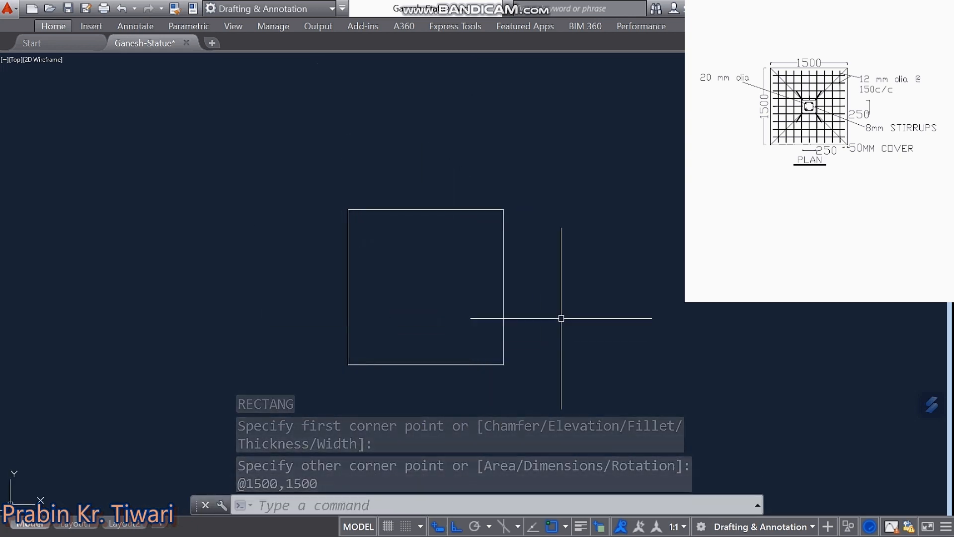
pyautogui.moveTo(492, 301); pyautogui.dragTo(441, 312, button='middle')
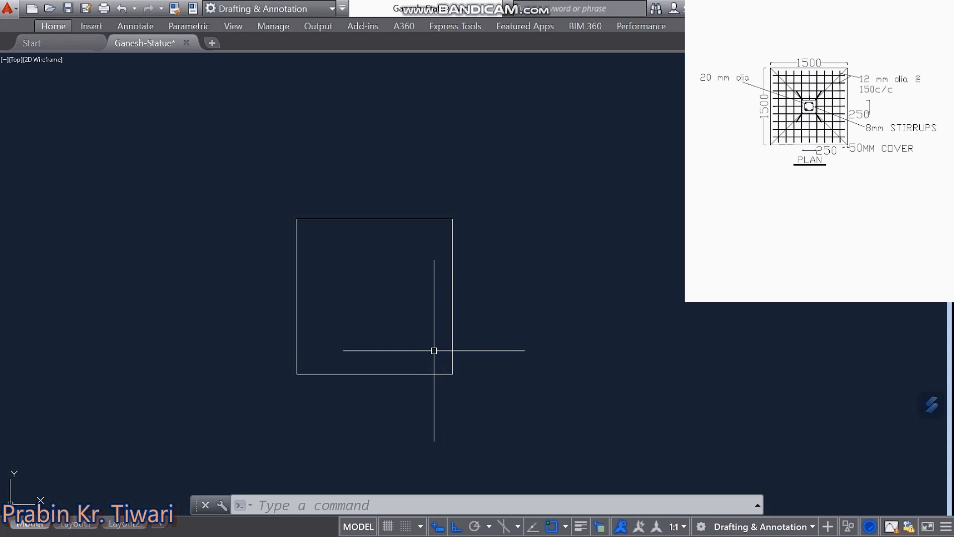
pyautogui.write('of')
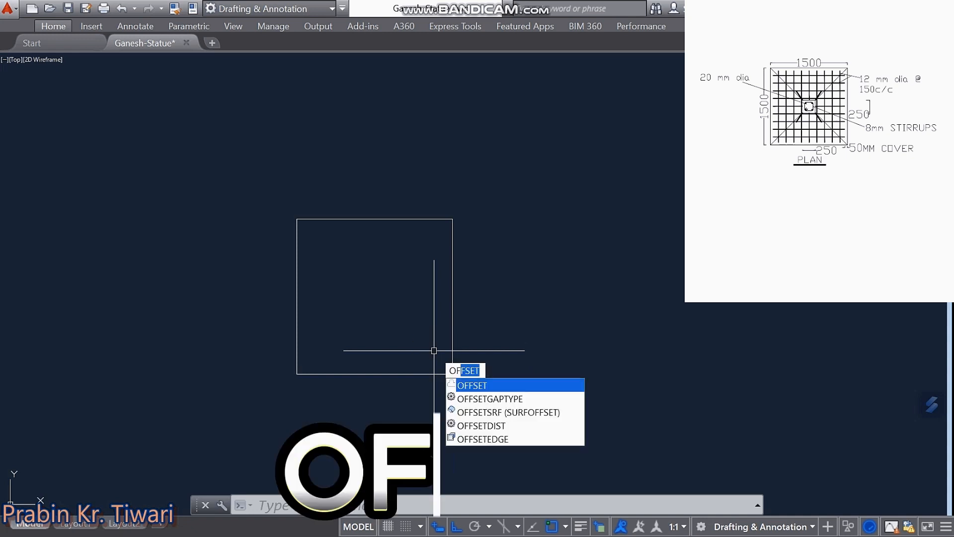
pyautogui.press('Return')
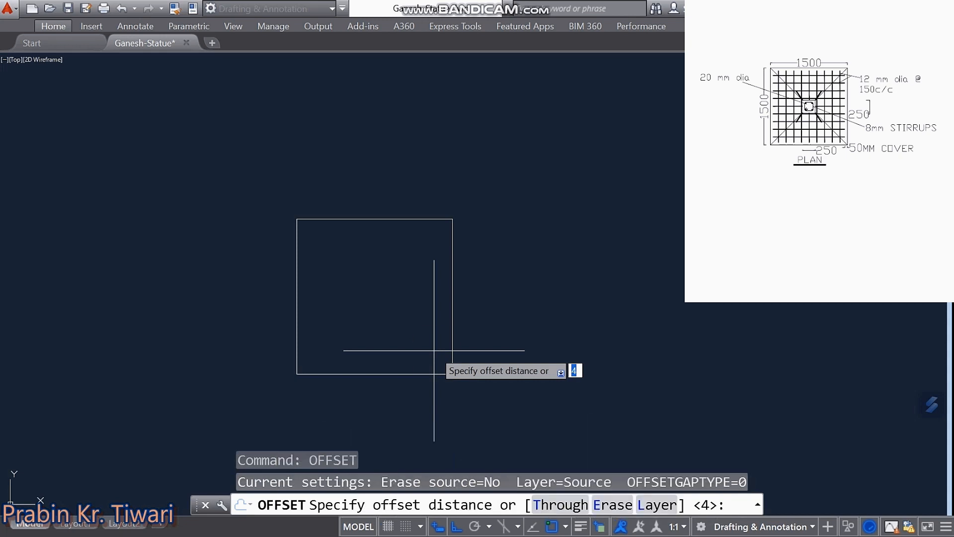
pyautogui.write('50')
pyautogui.press('Return')
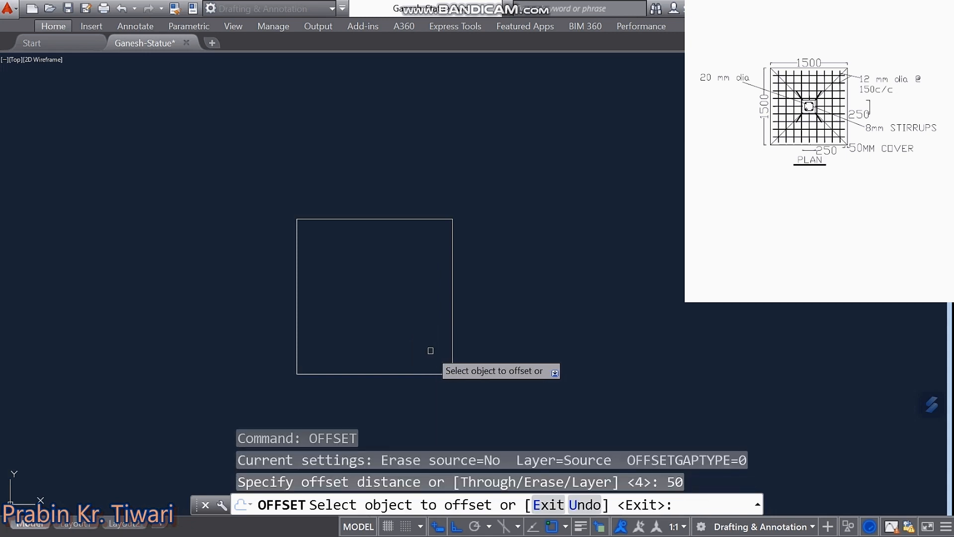
pyautogui.click(450, 345)
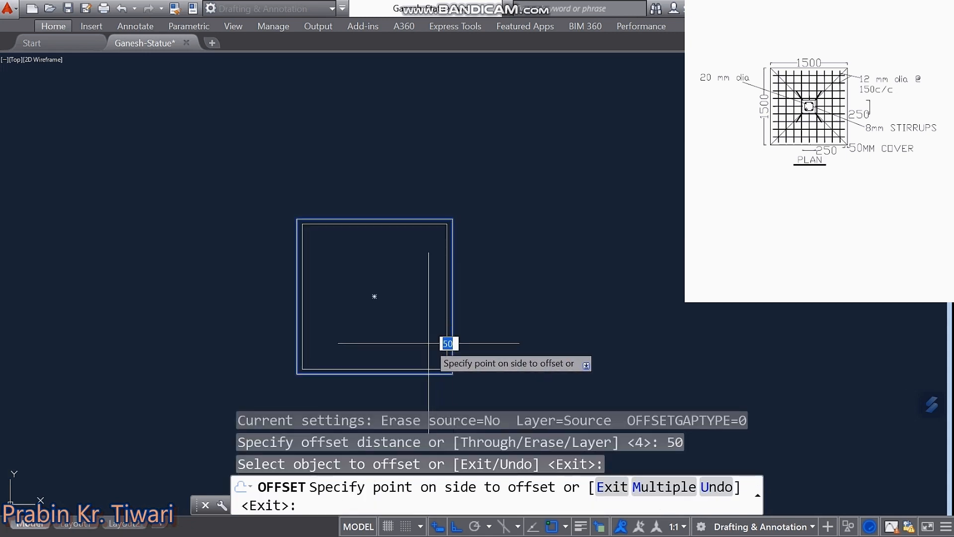
pyautogui.click(404, 341)
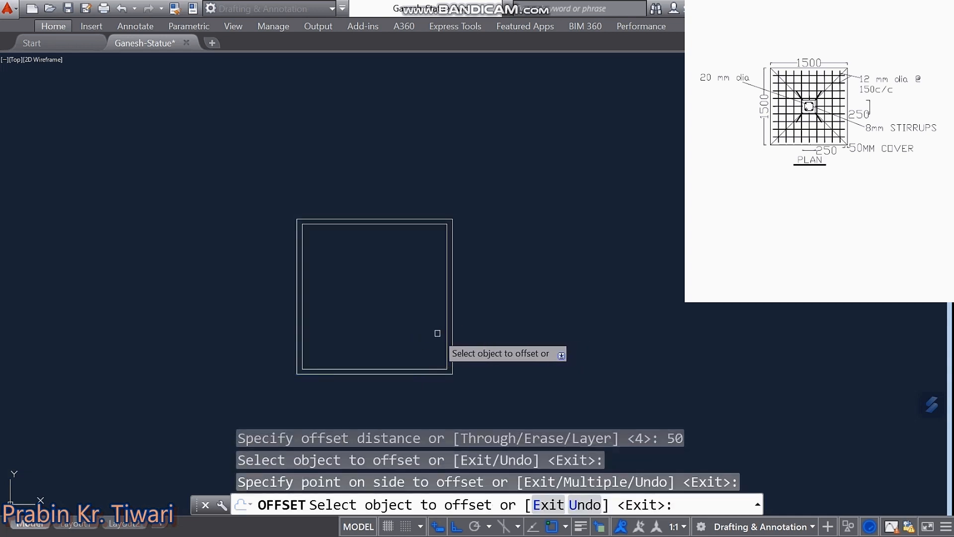
pyautogui.press('Escape')
pyautogui.press('Escape')
pyautogui.press('Escape')
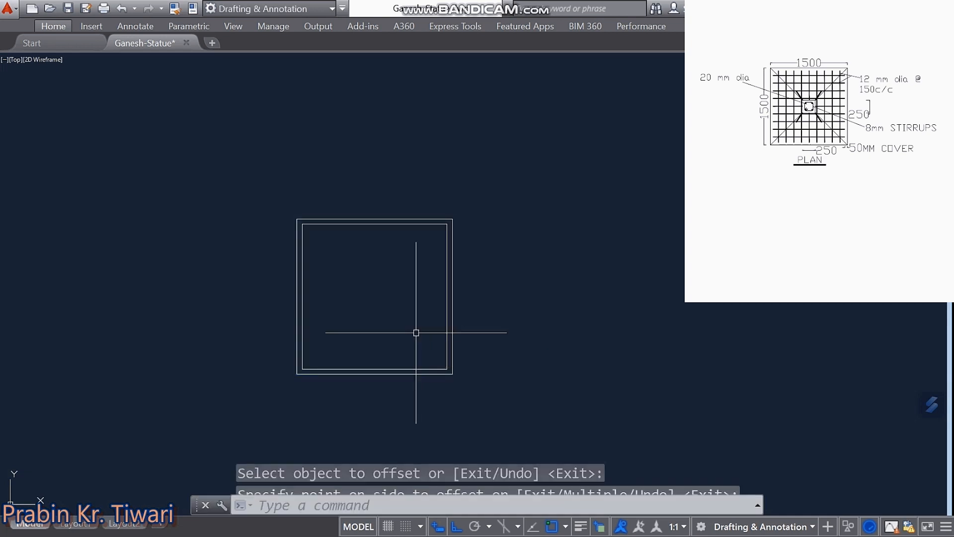
# - Explode the outer footing square into separate lines and check that its edges select individually
pyautogui.scroll(4, 417, 293)
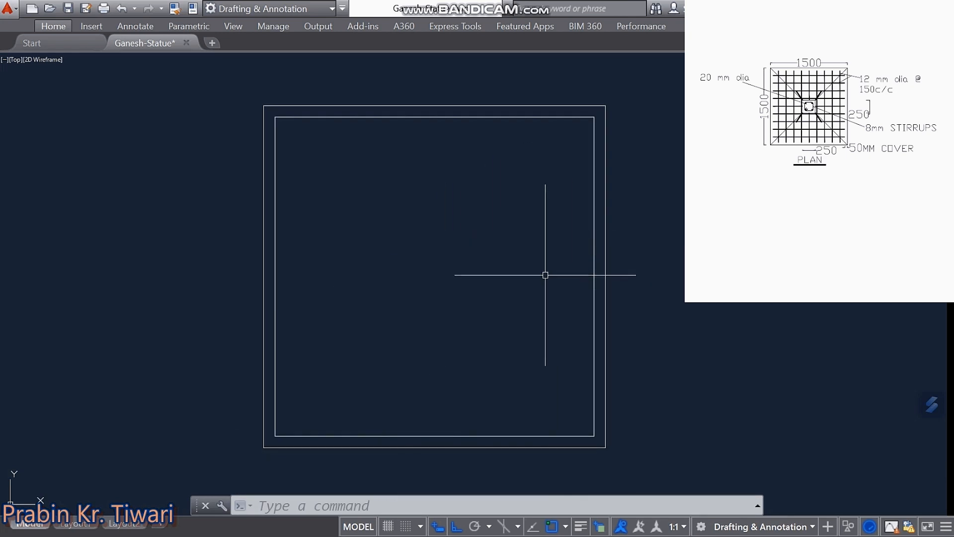
pyautogui.moveTo(438, 248); pyautogui.dragTo(386, 258, button='middle')
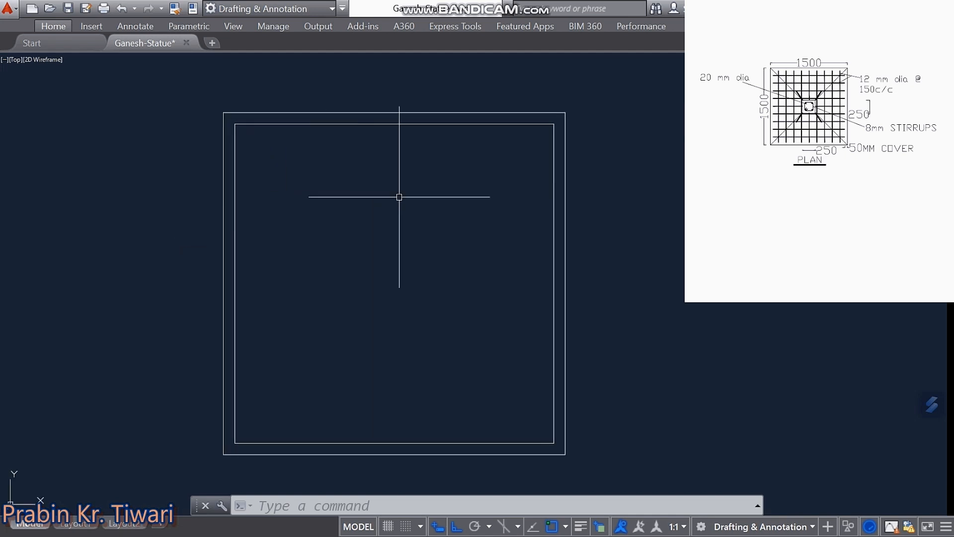
pyautogui.click(277, 288)
pyautogui.write('x')
pyautogui.press('Return')
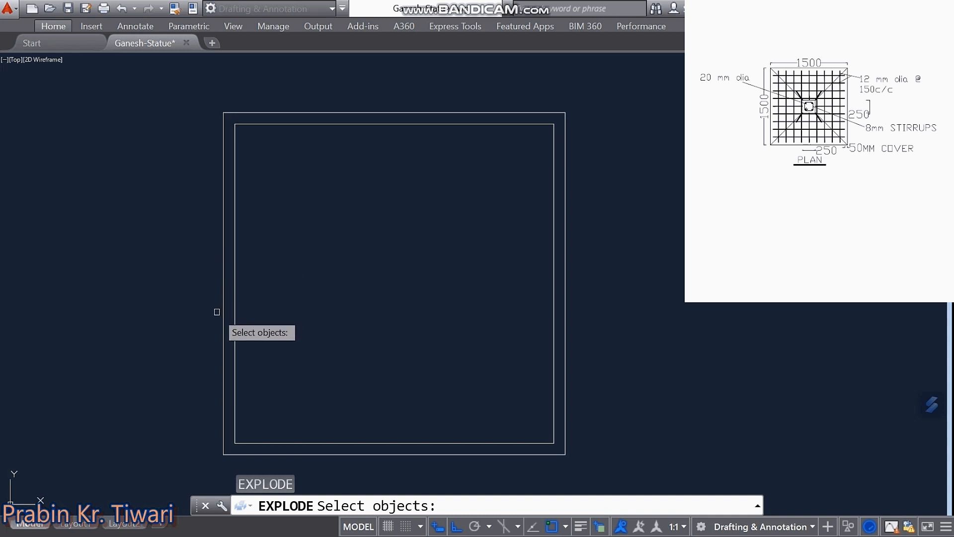
pyautogui.click(222, 199)
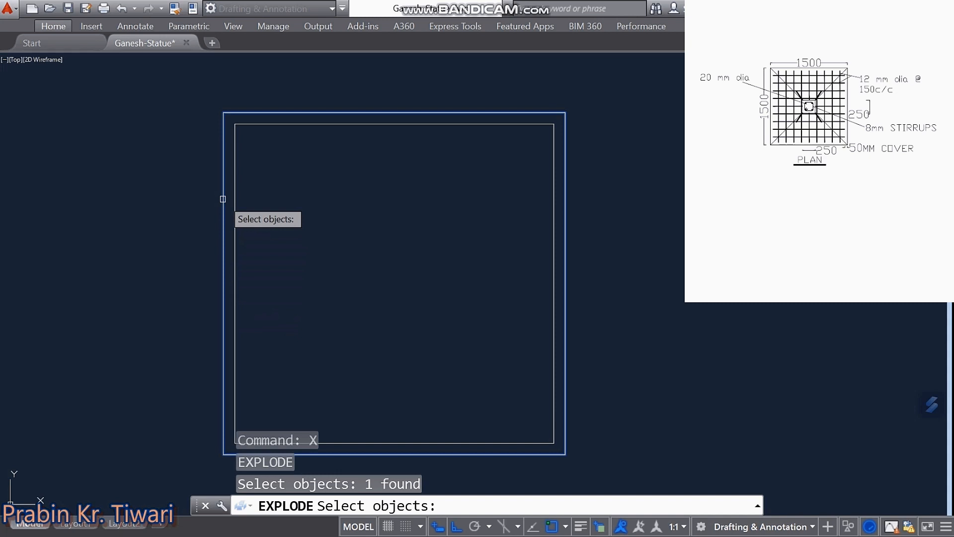
pyautogui.press('Return')
pyautogui.click(223, 199)
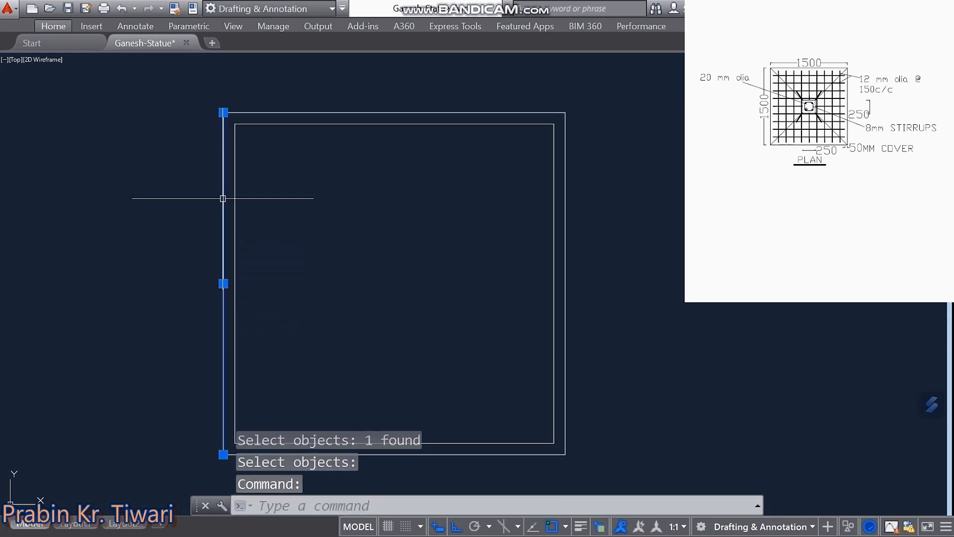
pyautogui.click(304, 113)
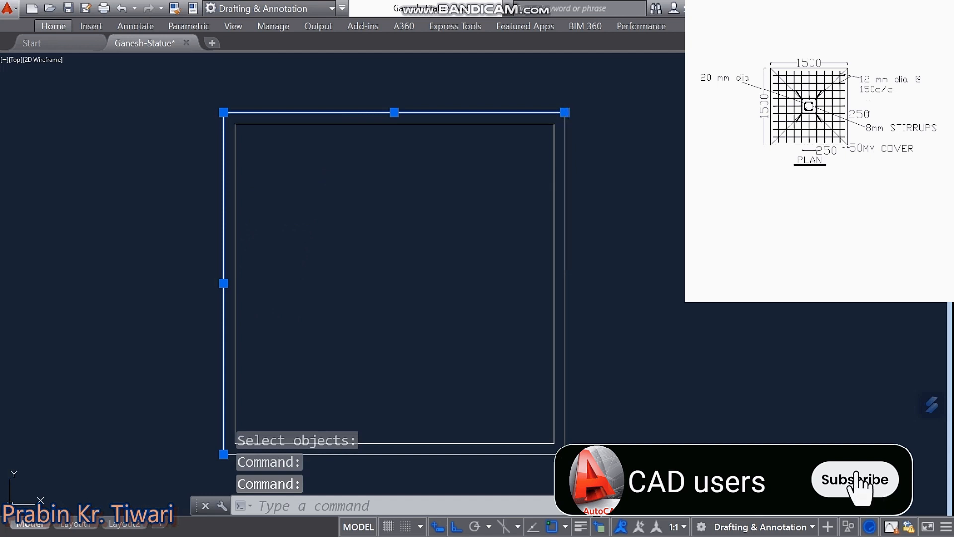
pyautogui.press('Escape')
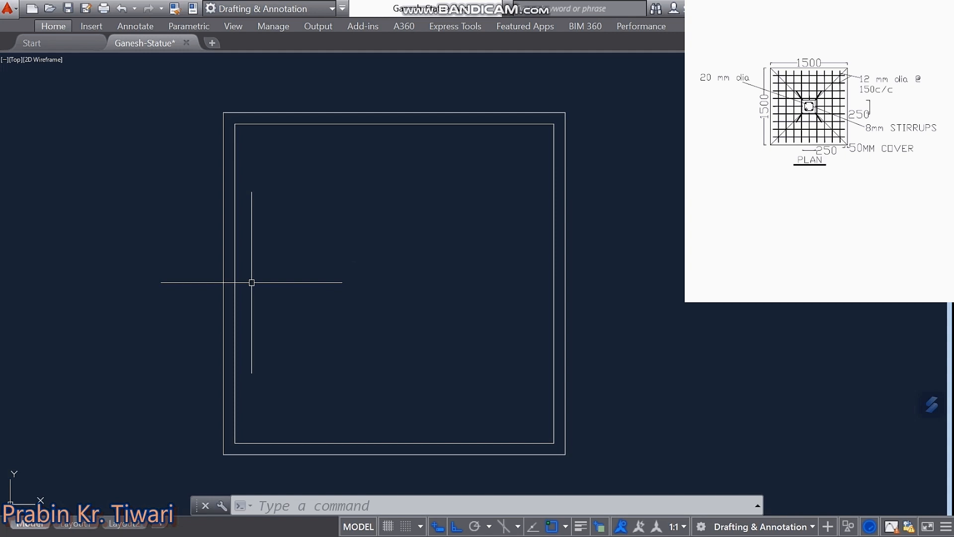
# - Offset the left edge of the outer square 150 mm inward to locate the first vertical reinforcement bar
pyautogui.write('OF')
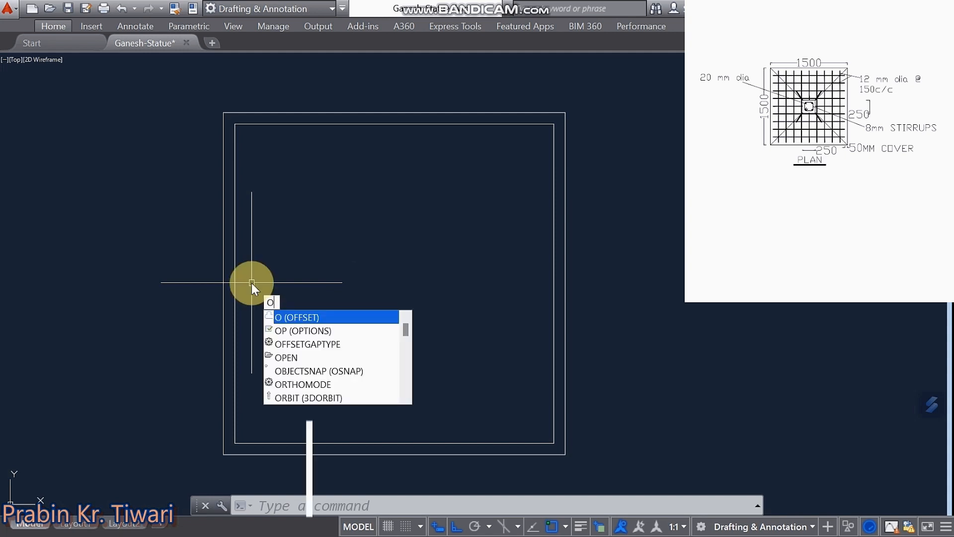
pyautogui.press('Return')
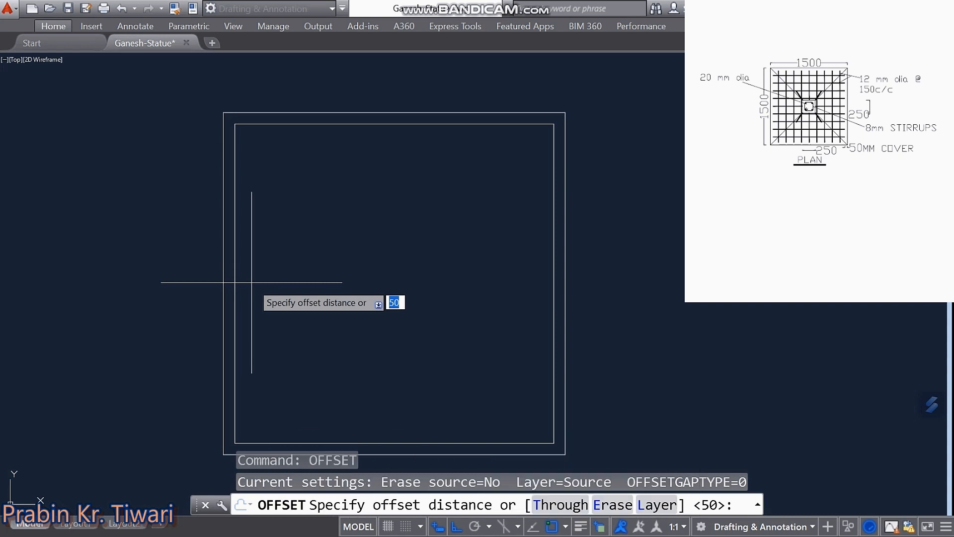
pyautogui.write('150')
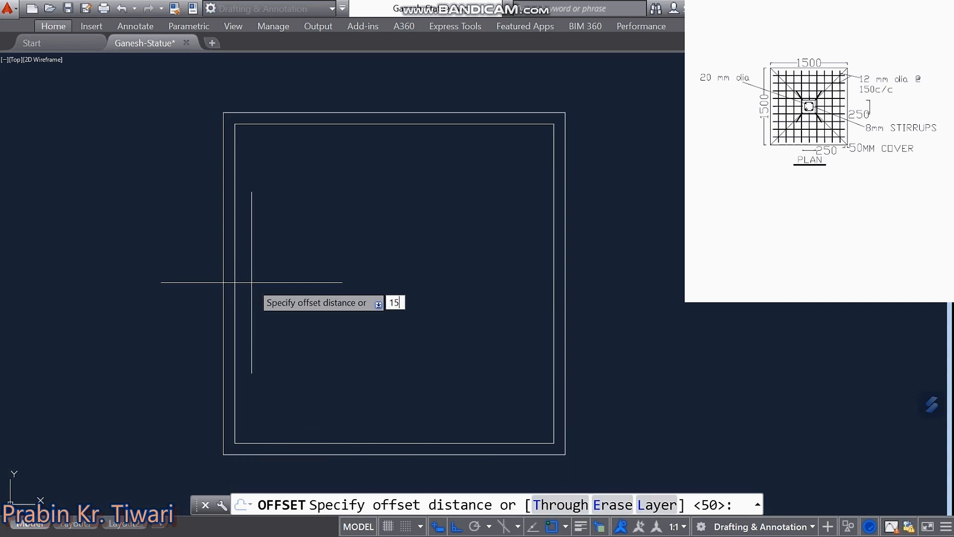
pyautogui.press('Return')
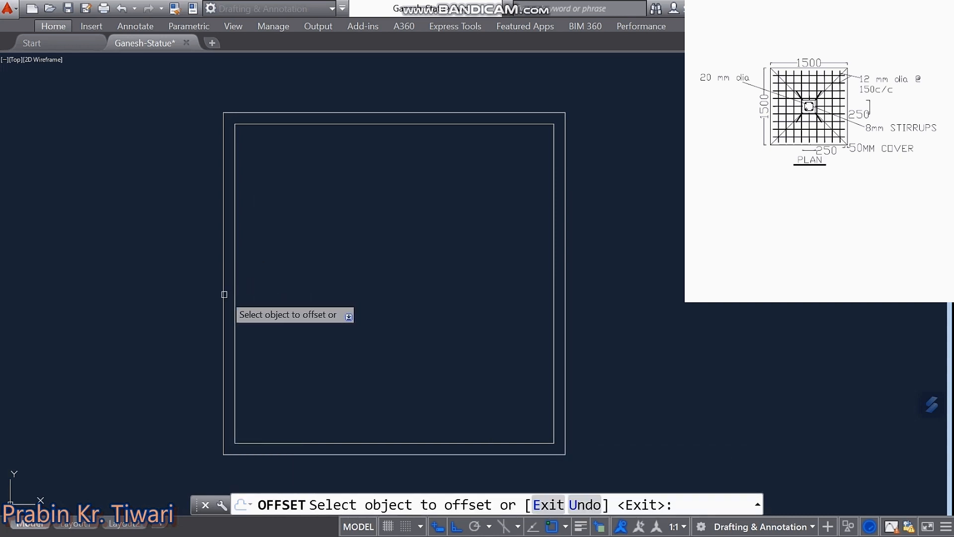
pyautogui.click(224, 294)
pyautogui.scroll(3, 227, 294)
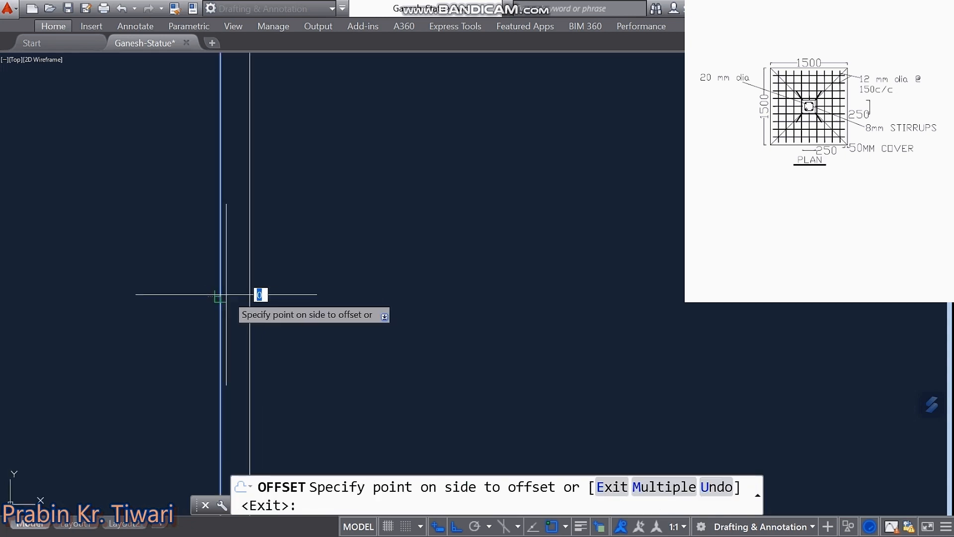
pyautogui.click(343, 297)
pyautogui.press('Escape')
pyautogui.scroll(-2, 288, 302)
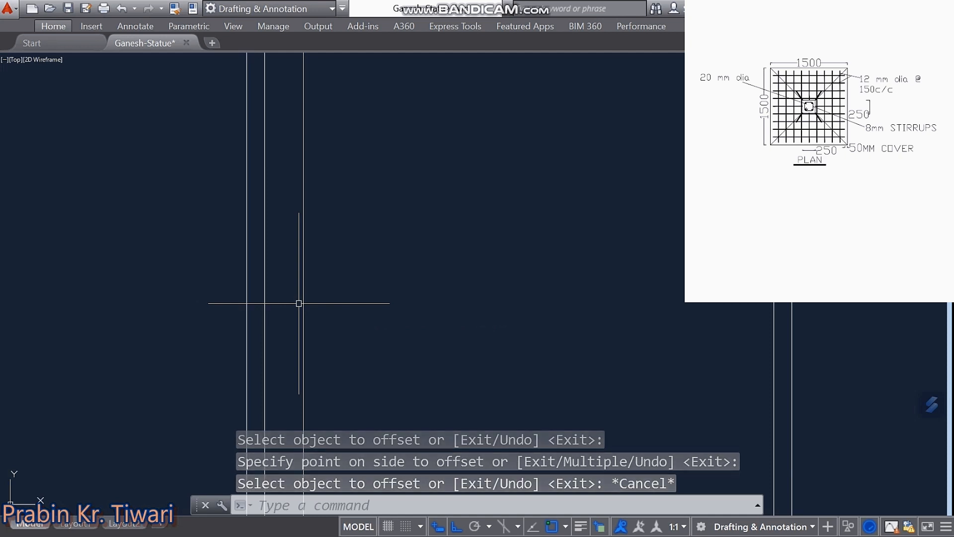
# - Trim the ends of the offset bar line that extend beyond the inner cover outline
pyautogui.moveTo(305, 303); pyautogui.dragTo(304, 335, button='middle')
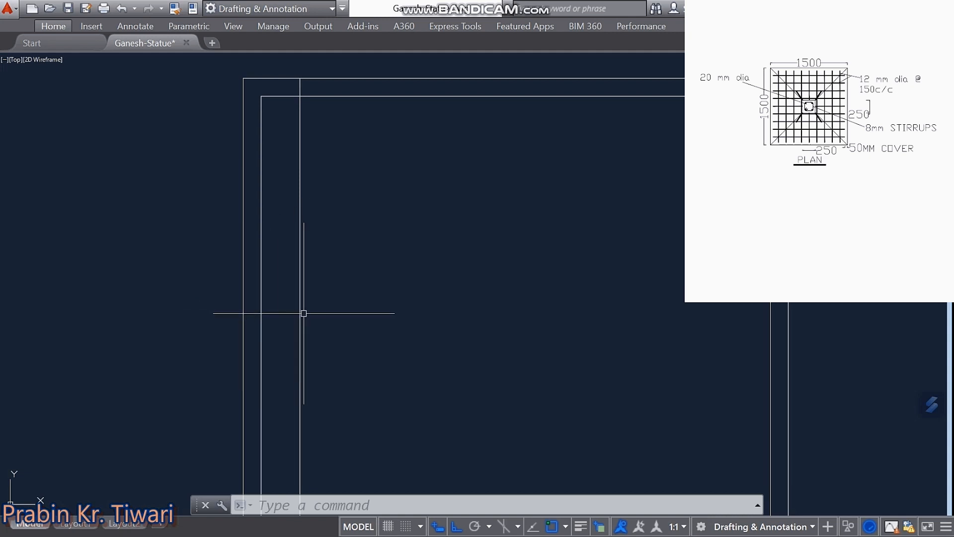
pyautogui.moveTo(300, 314)
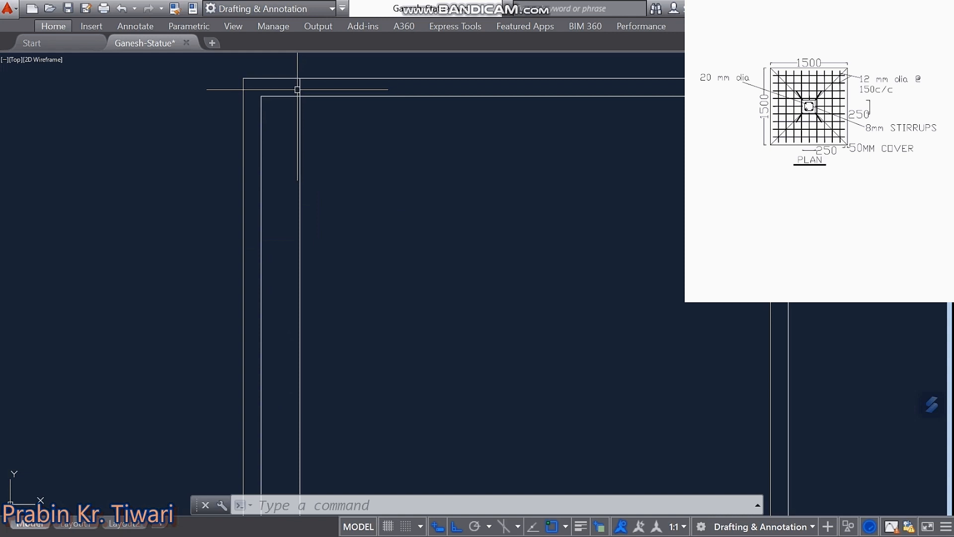
pyautogui.write('tr')
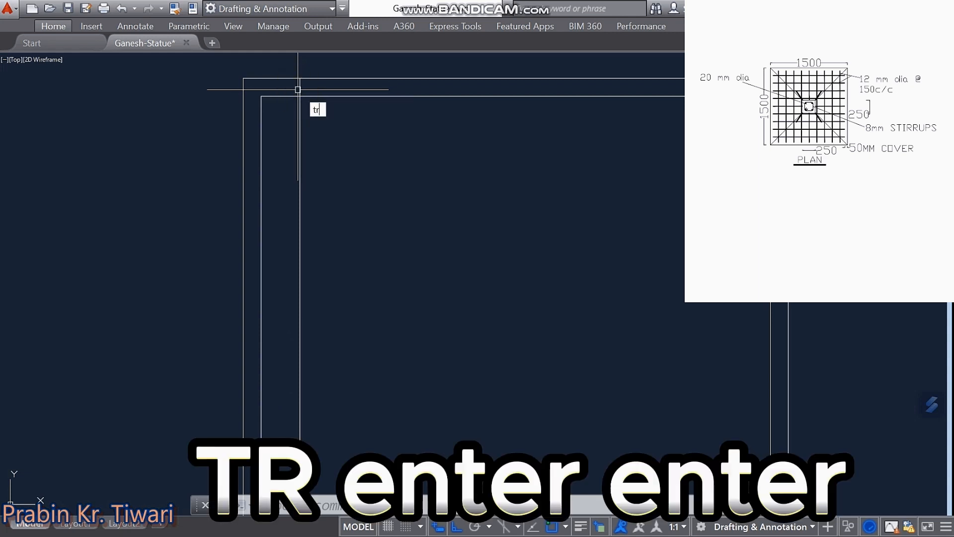
pyautogui.press('Return')
pyautogui.press('Return')
pyautogui.click(300, 87)
pyautogui.moveTo(334, 255)
pyautogui.mouseDown(button='middle')
pyautogui.moveTo(343, 102)
pyautogui.moveTo(352, 292)
pyautogui.mouseUp(button='middle')
pyautogui.press('Escape')
pyautogui.press('Escape')
pyautogui.press('Escape')
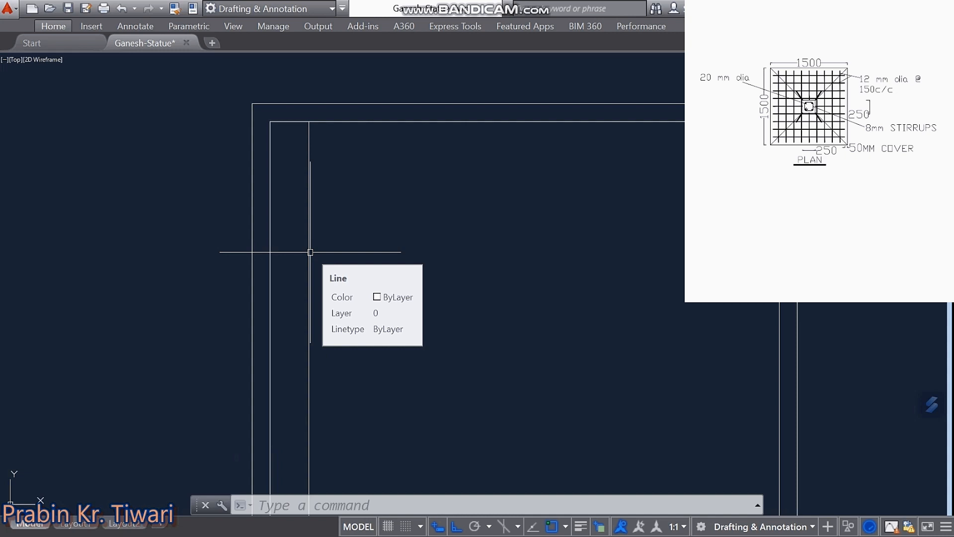
# - Convert the trimmed bar line into a polyline with PEDIT and set its width to 12 mm
pyautogui.write('PE')
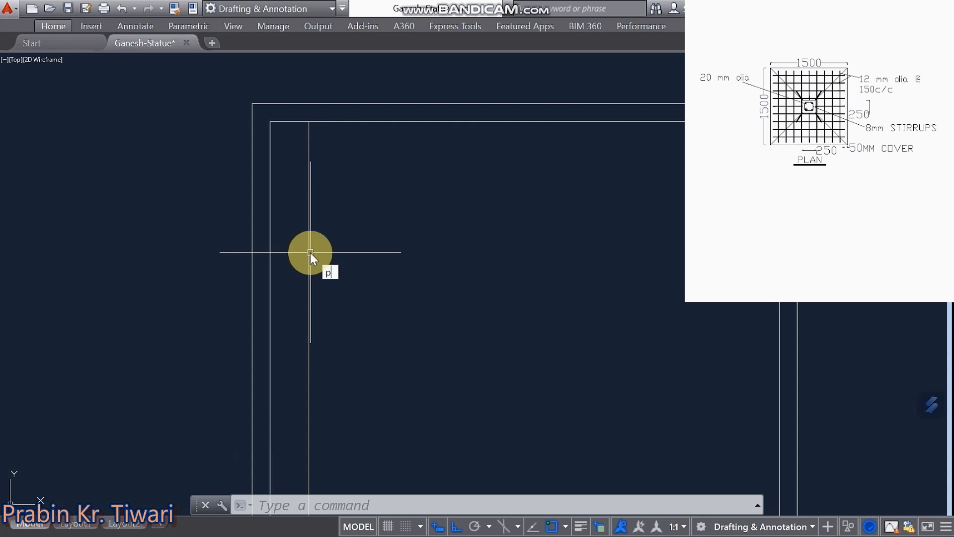
pyautogui.press('Return')
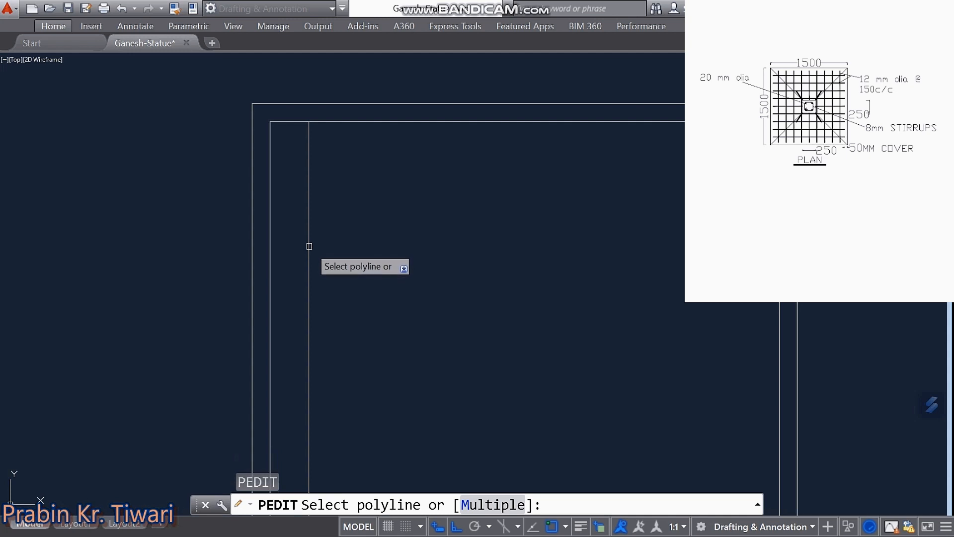
pyautogui.click(309, 246)
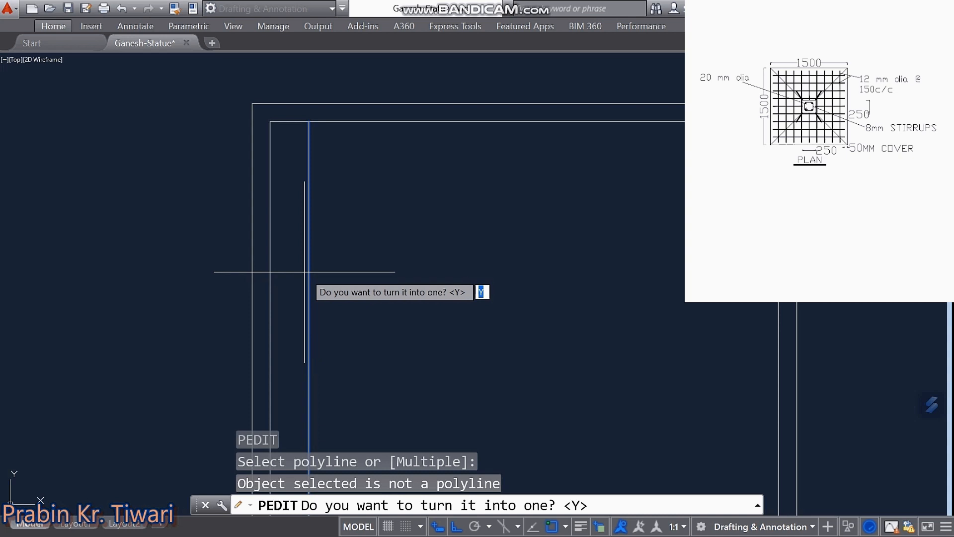
pyautogui.write('y')
pyautogui.press('Return')
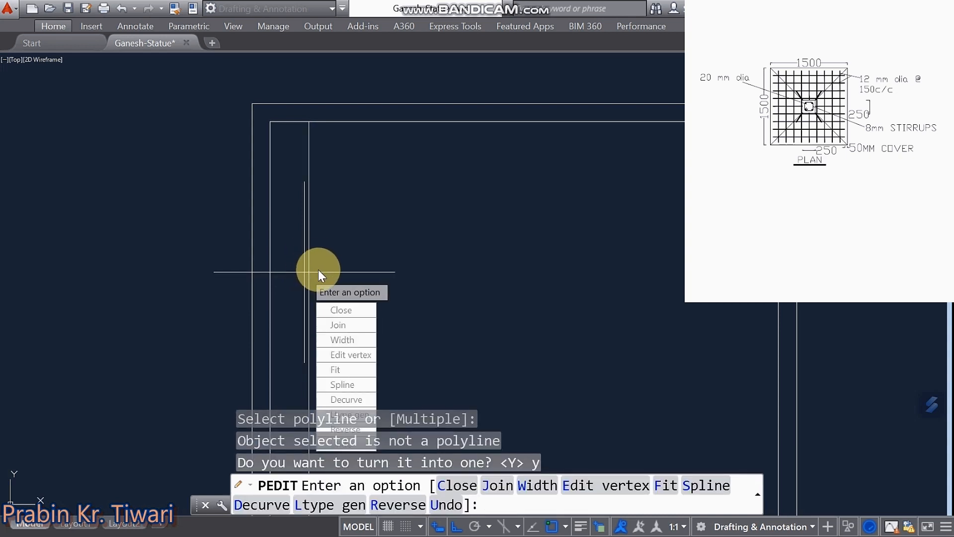
pyautogui.click(335, 341)
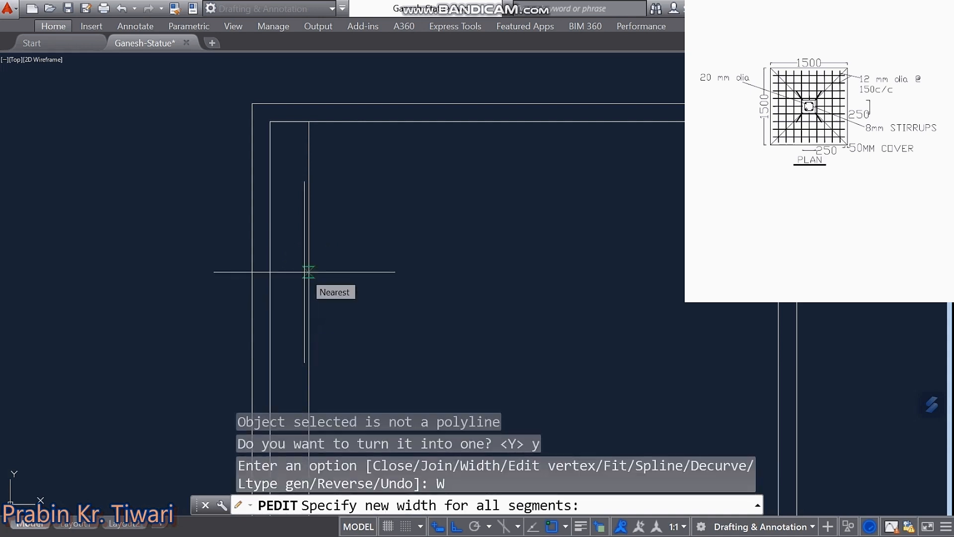
pyautogui.write('12')
pyautogui.press('Return')
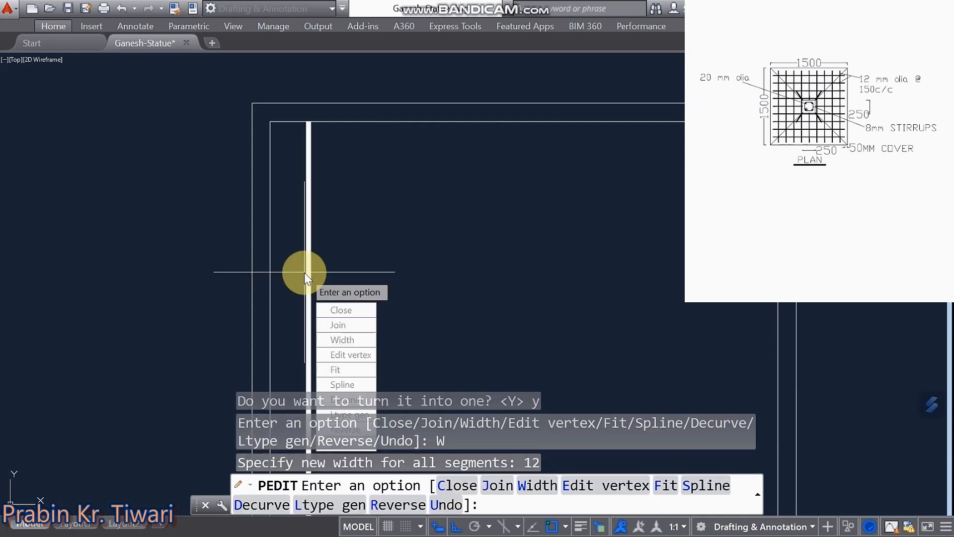
pyautogui.press('Escape')
pyautogui.press('Escape')
pyautogui.press('Escape')
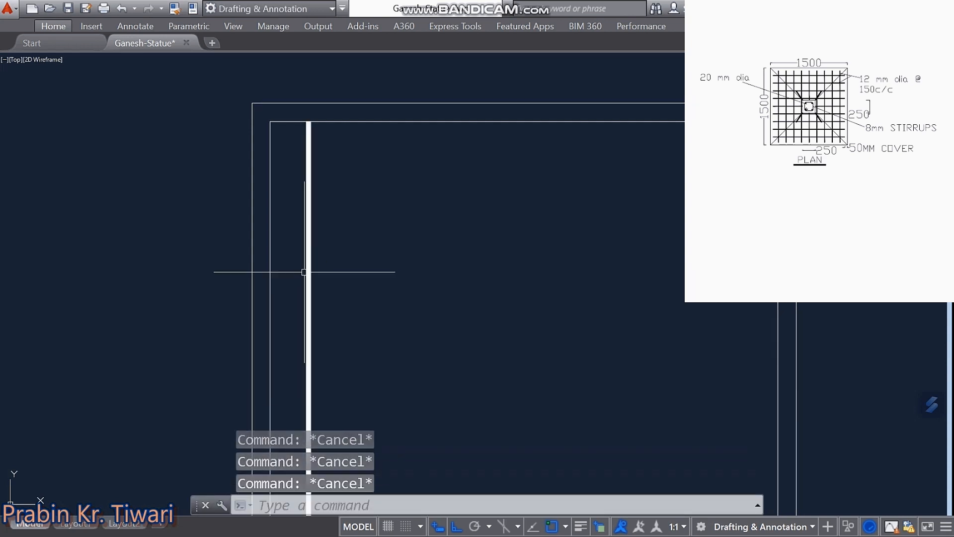
# - Copy the thick vertical bar as an array of 10 items spaced 150 mm apart toward the footing's right edge
pyautogui.moveTo(305, 273); pyautogui.dragTo(304, 219, button='middle')
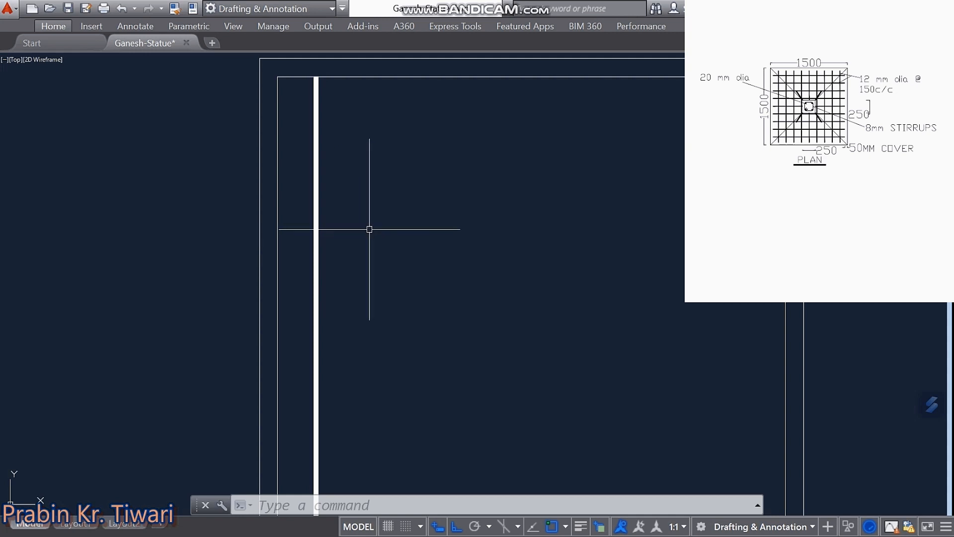
pyautogui.click(330, 231)
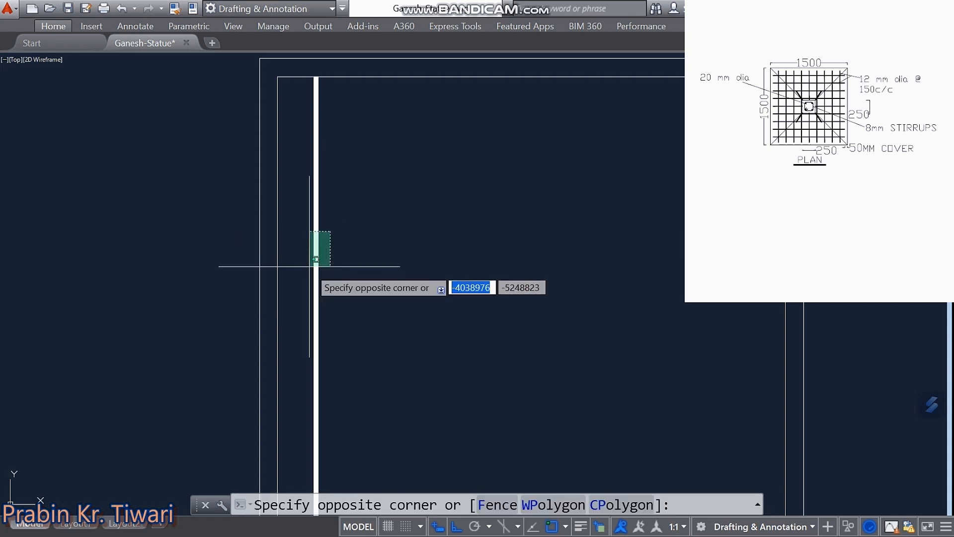
pyautogui.click(310, 269)
pyautogui.rightClick(337, 262)
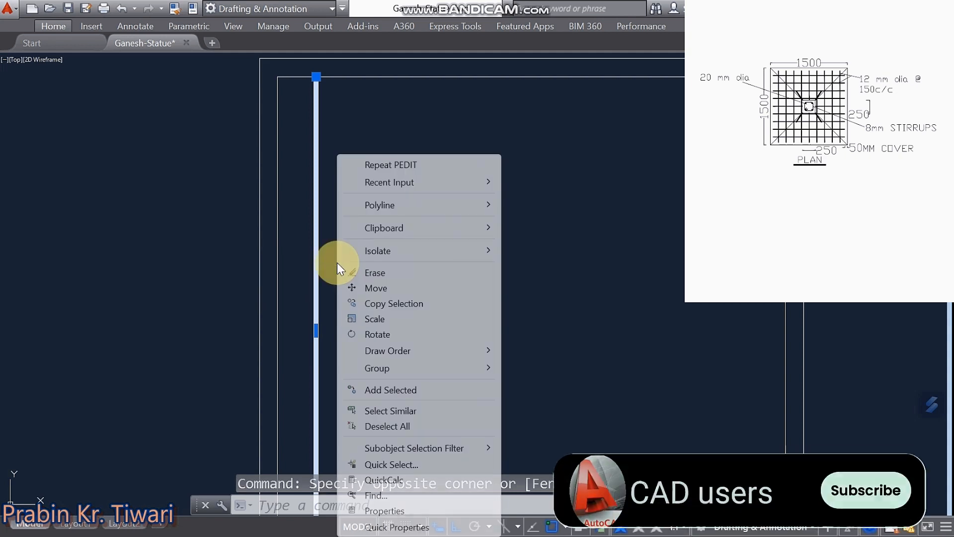
pyautogui.click(374, 304)
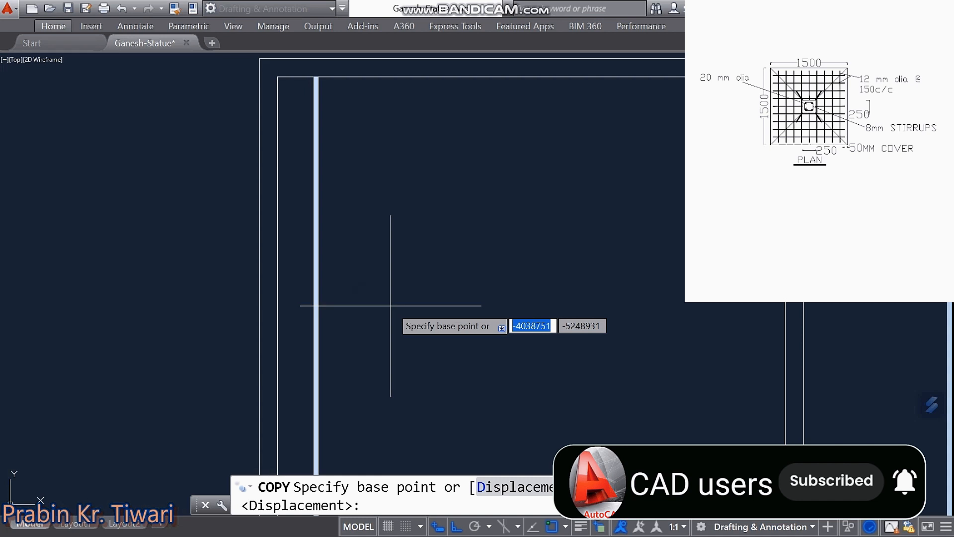
pyautogui.click(390, 306)
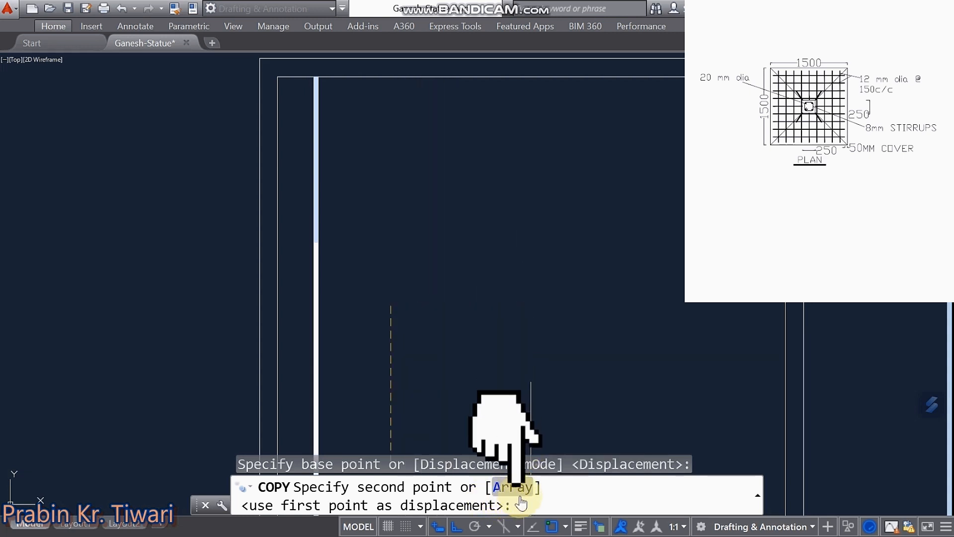
pyautogui.click(504, 494)
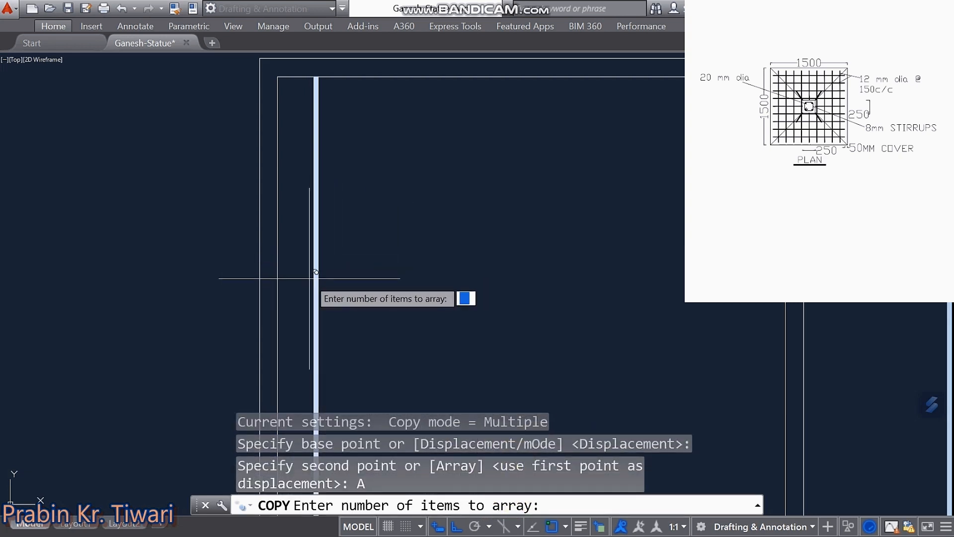
pyautogui.scroll(-2, 361, 262)
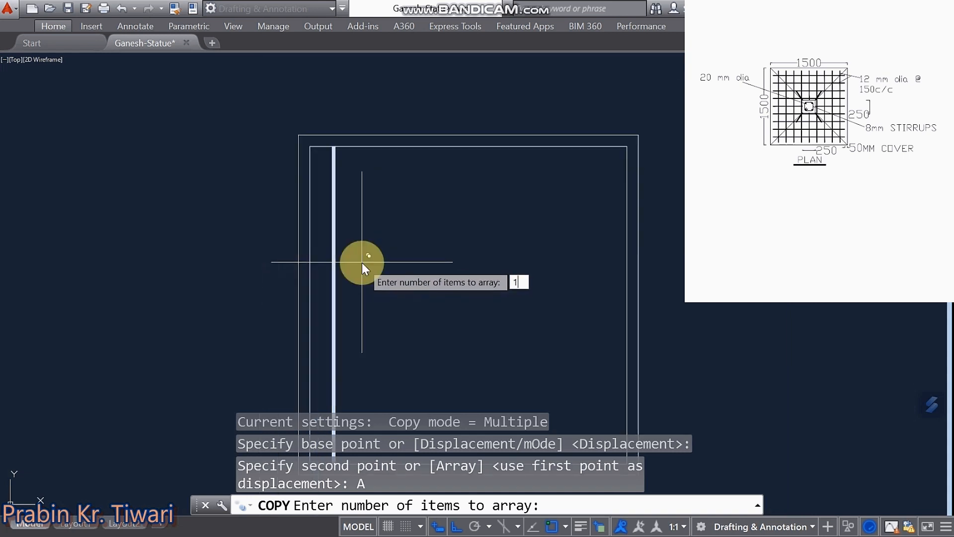
pyautogui.write('10')
pyautogui.press('Return')
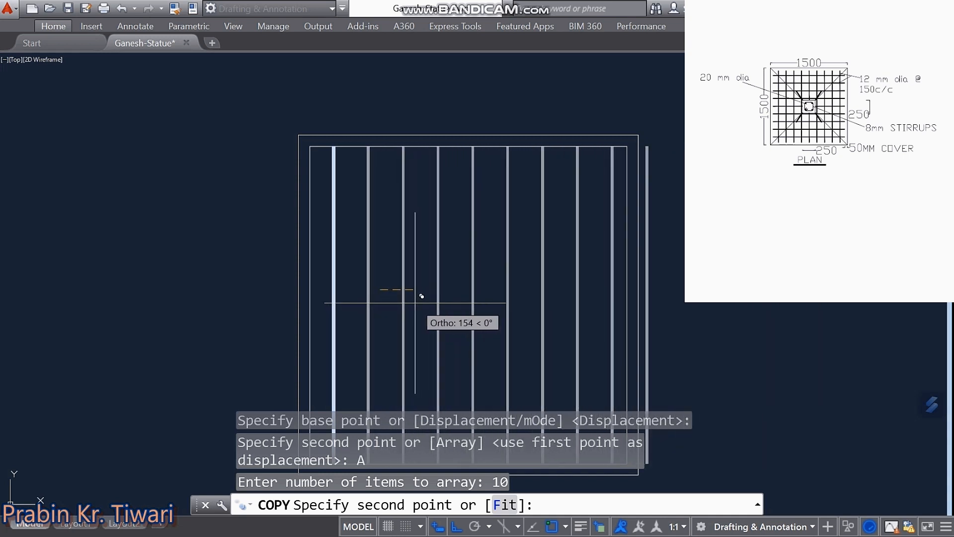
pyautogui.write('150')
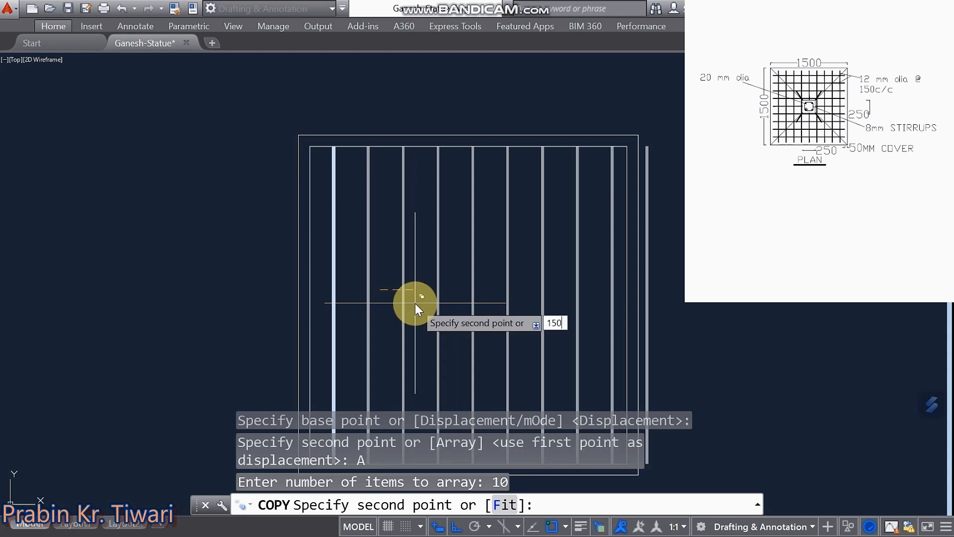
pyautogui.press('Return')
pyautogui.press('Escape')
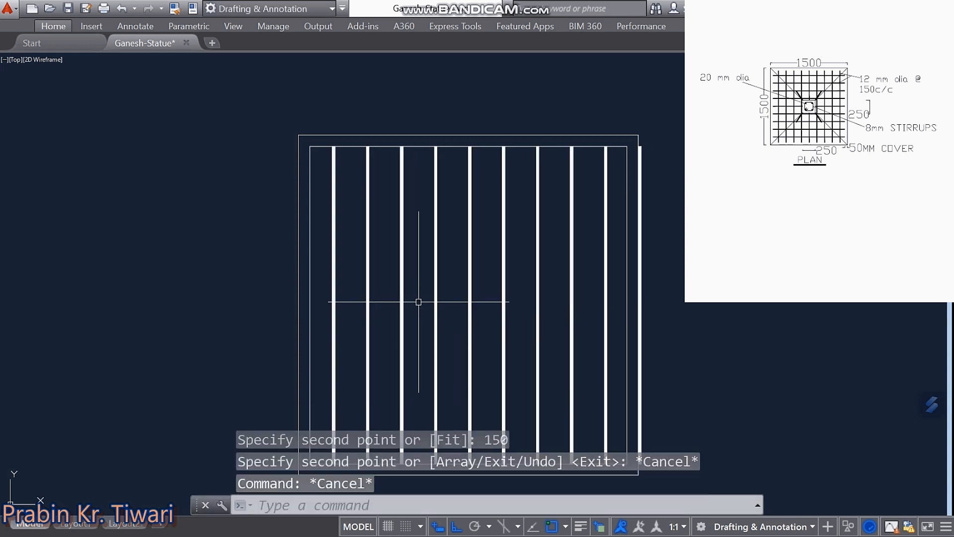
pyautogui.press('Escape')
pyautogui.press('Escape')
pyautogui.moveTo(386, 306); pyautogui.dragTo(365, 286, button='middle')
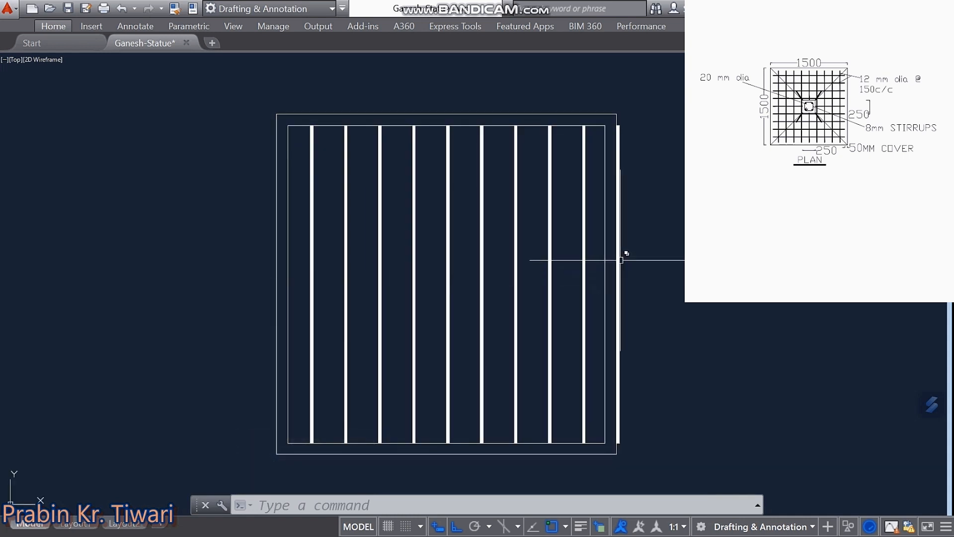
# - Erase the surplus thick vertical bar lying on the outer square's right edge, beyond the cover outline
pyautogui.click(619, 125)
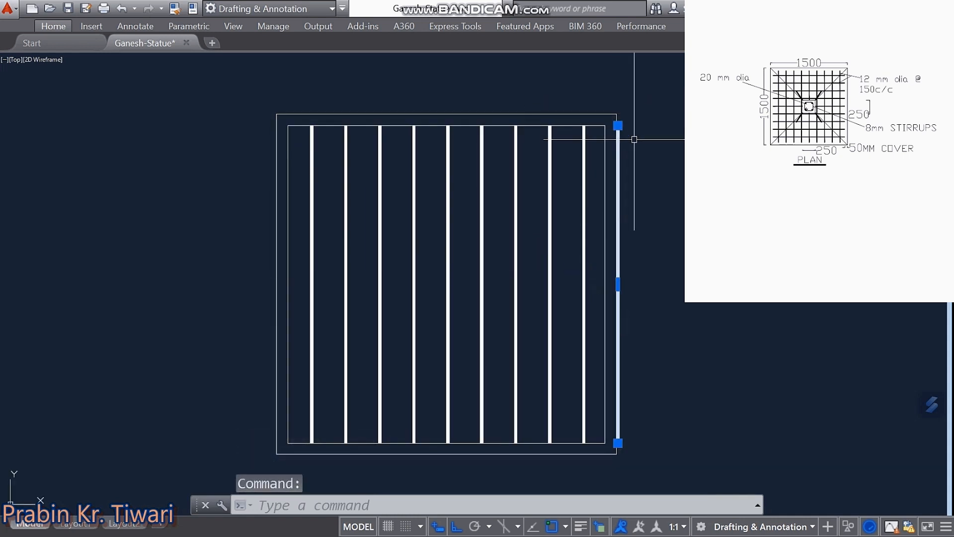
pyautogui.press('Delete')
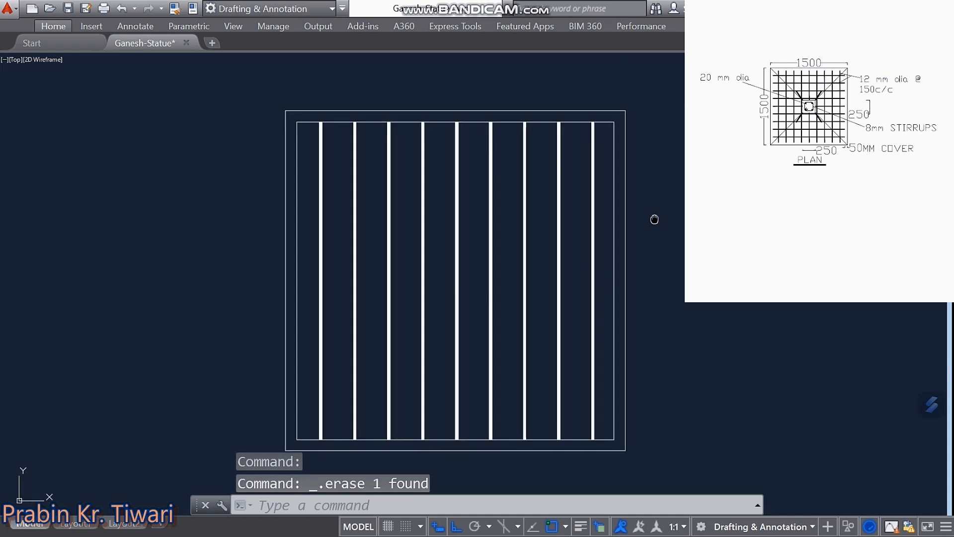
pyautogui.scroll(-1, 483, 305)
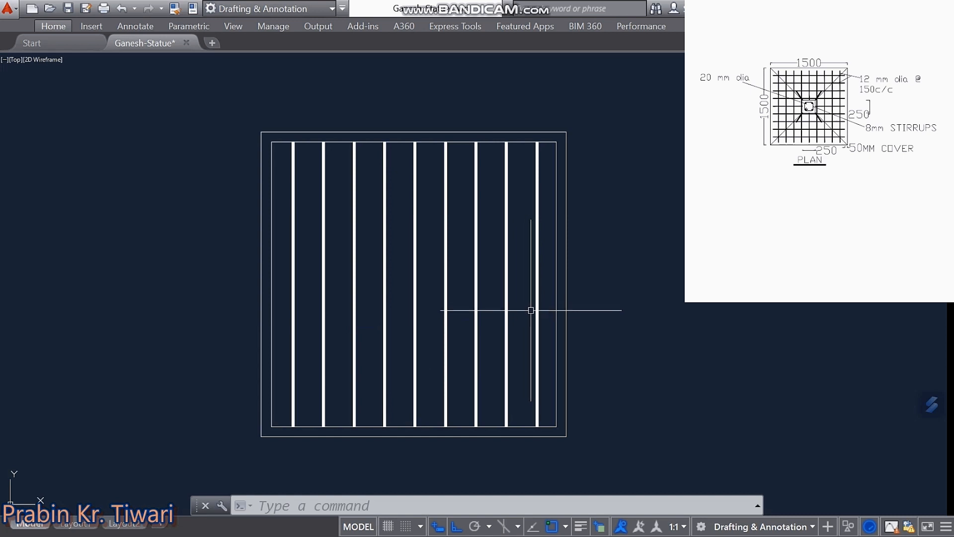
# - Copy the bottom edge of the outer square 150 mm upward to locate the first horizontal reinforcement bar
pyautogui.moveTo(434, 438); pyautogui.dragTo(443, 437, button='middle')
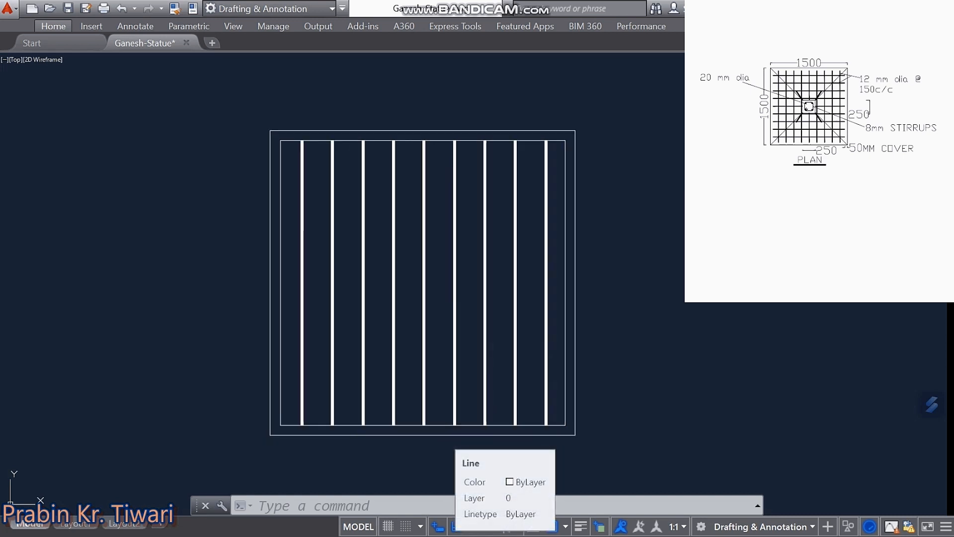
pyautogui.click(443, 436)
pyautogui.rightClick(472, 387)
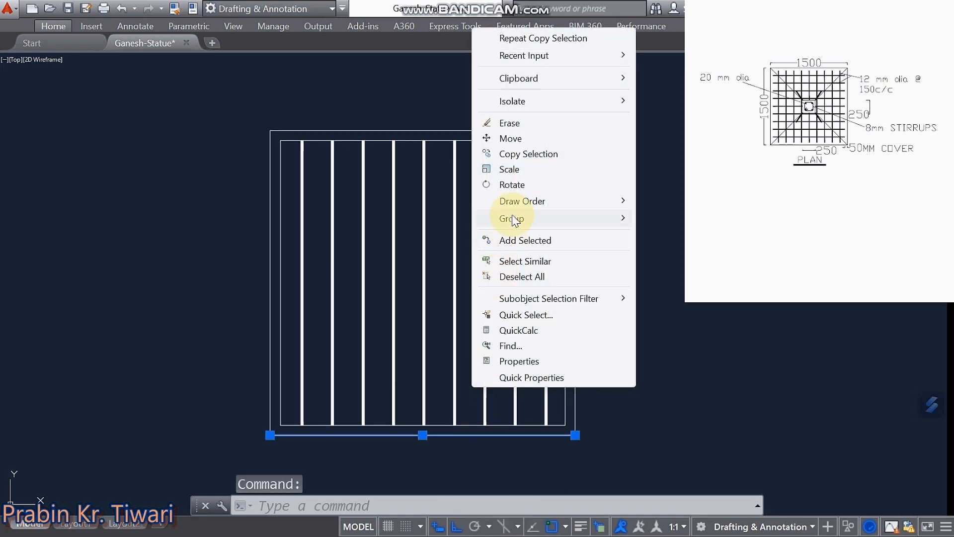
pyautogui.click(509, 155)
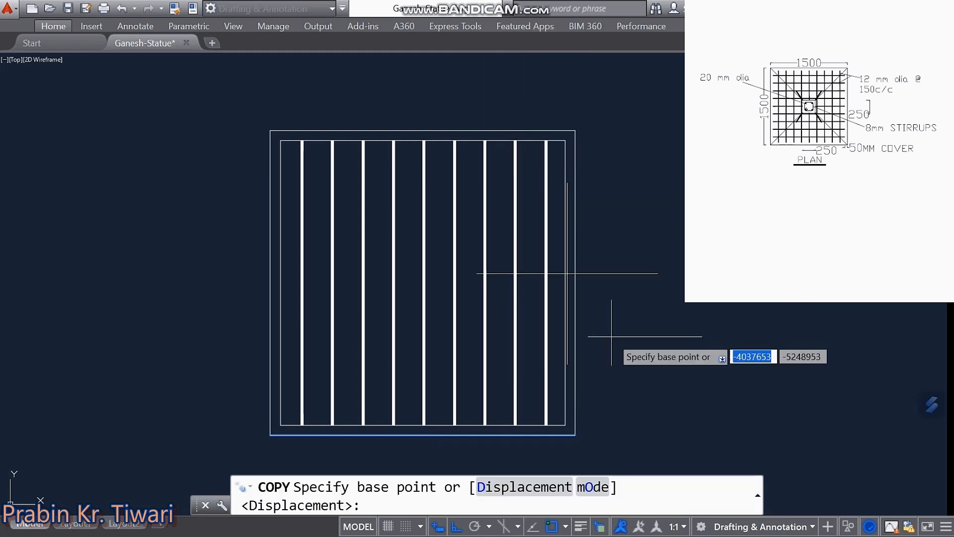
pyautogui.click(592, 377)
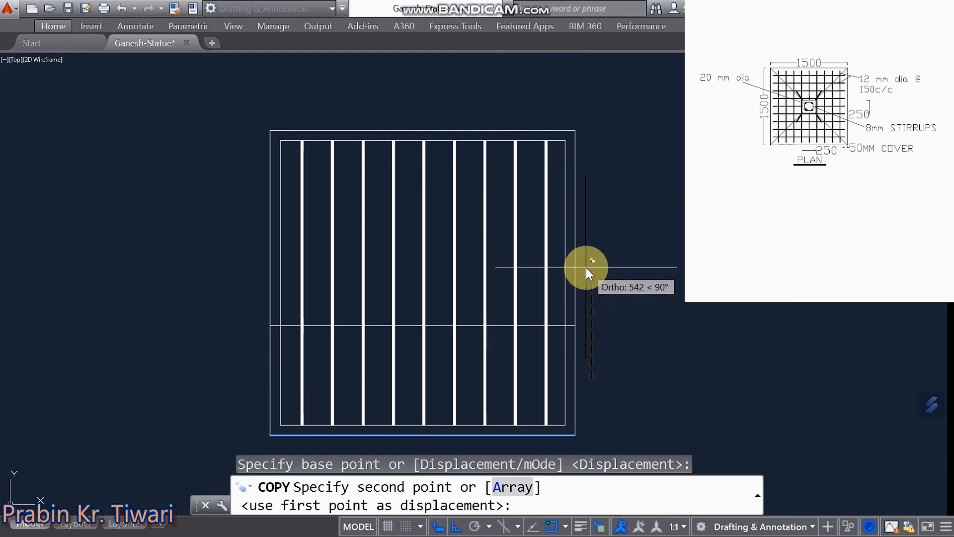
pyautogui.press('Escape')
pyautogui.press('Escape')
pyautogui.press('Escape')
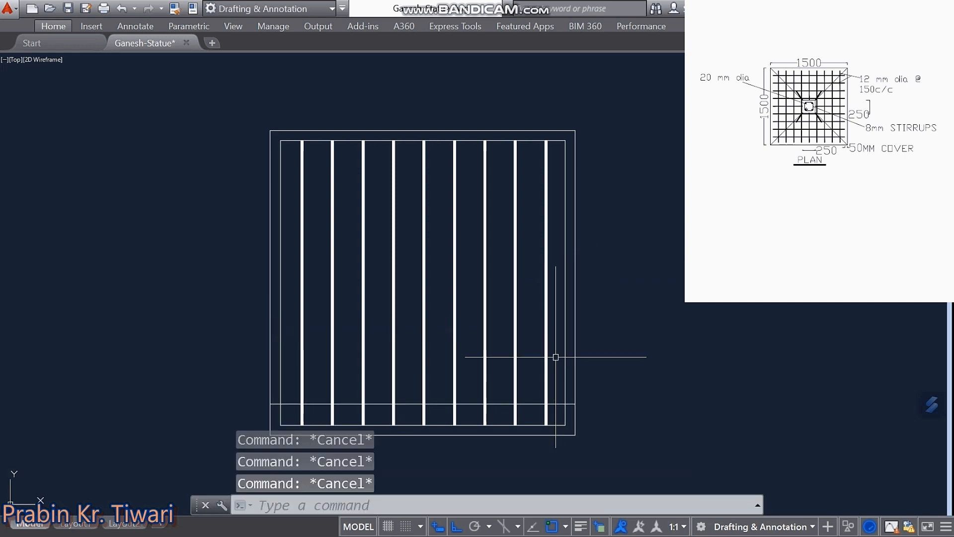
# - Trim both ends of the copied horizontal line that extend beyond the inner cover outline
pyautogui.moveTo(520, 398); pyautogui.dragTo(520, 365, button='middle')
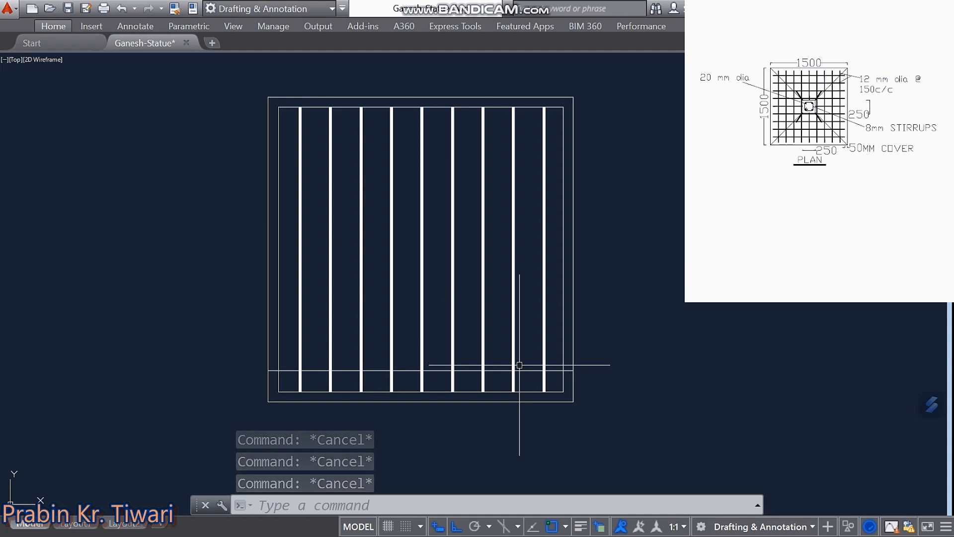
pyautogui.write('tr')
pyautogui.press('Return')
pyautogui.press('Return')
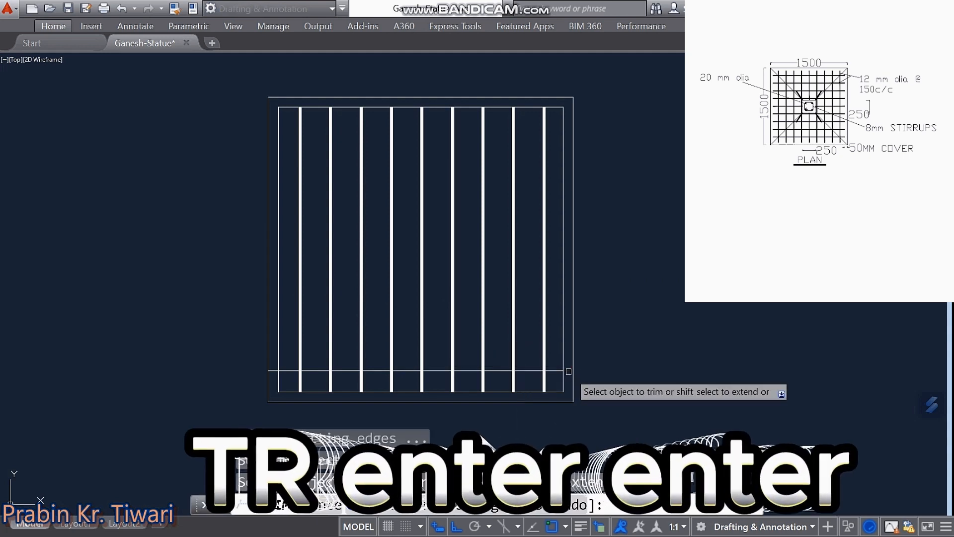
pyautogui.click(274, 371)
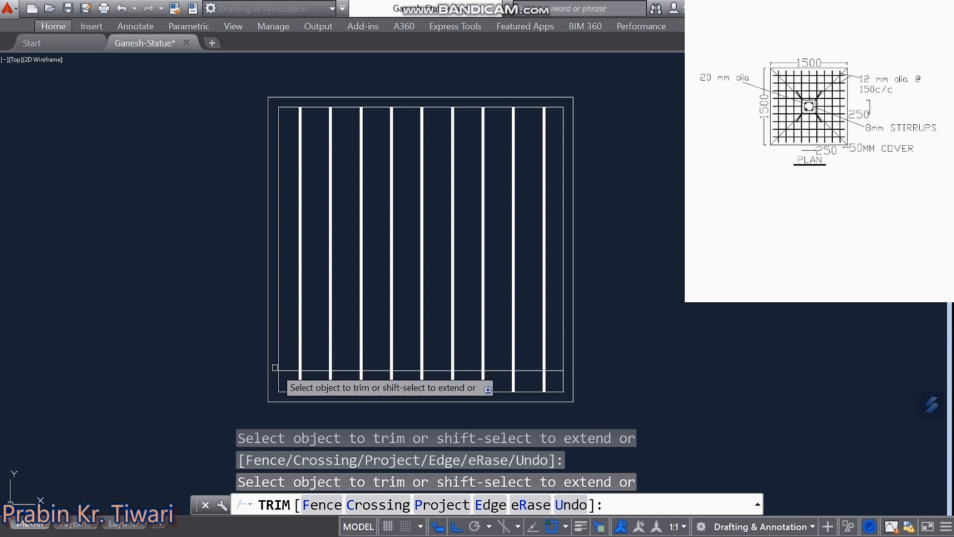
pyautogui.press('Escape')
pyautogui.press('Escape')
pyautogui.press('Escape')
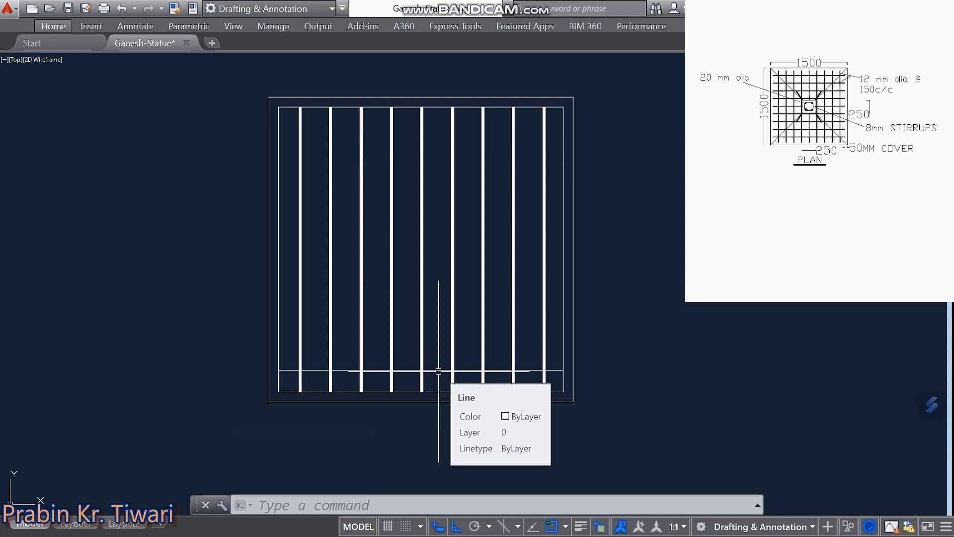
# - Convert the trimmed horizontal line into a polyline with PEDIT and set its width to 12 mm
pyautogui.write('PE')
pyautogui.press('Return')
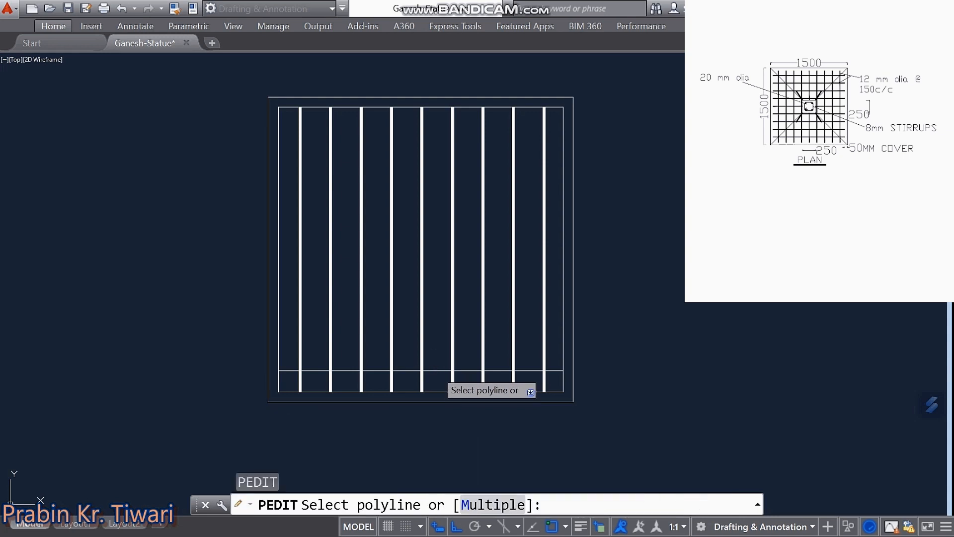
pyautogui.click(436, 371)
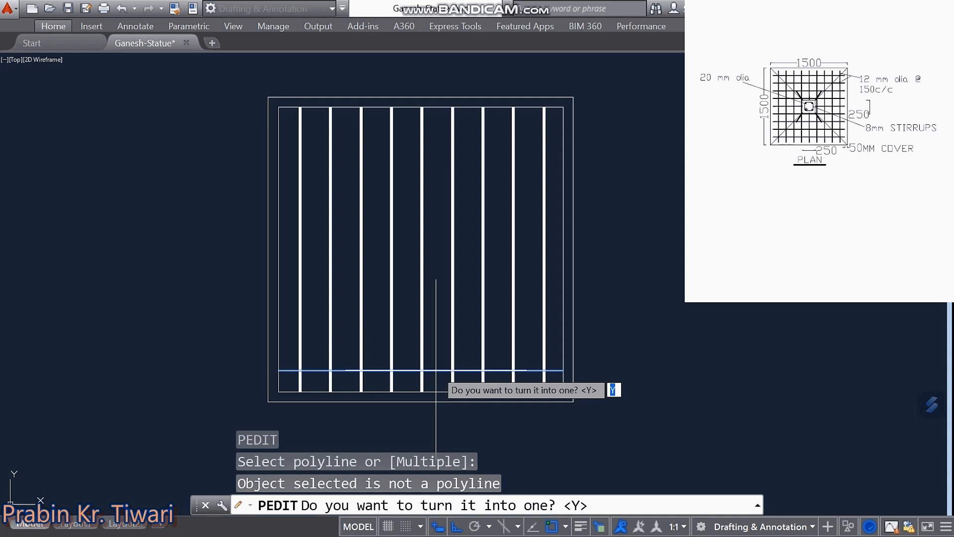
pyautogui.write('y')
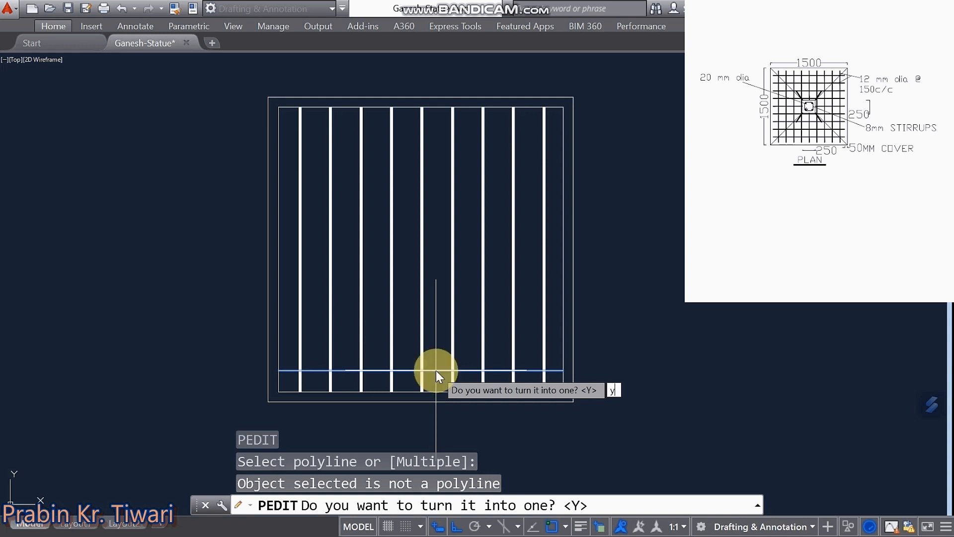
pyautogui.press('Return')
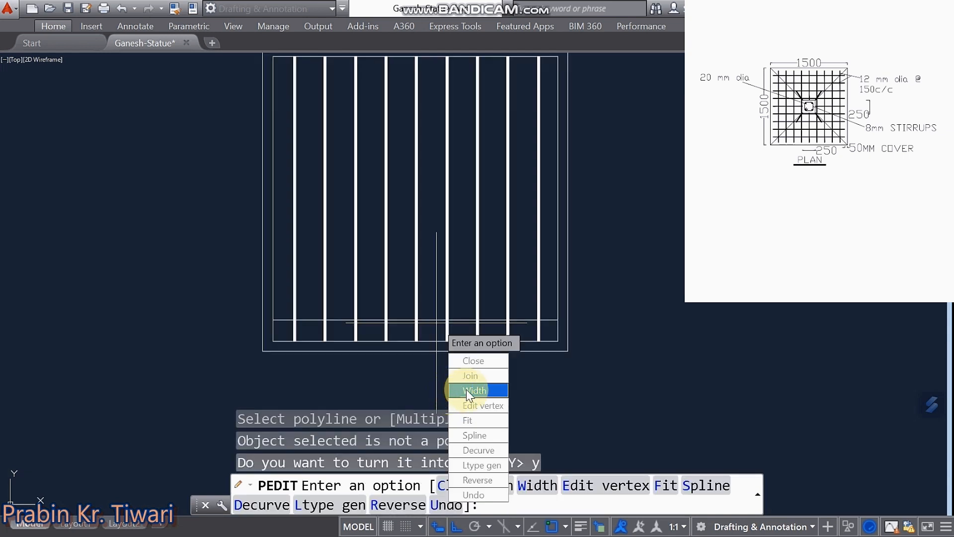
pyautogui.click(466, 390)
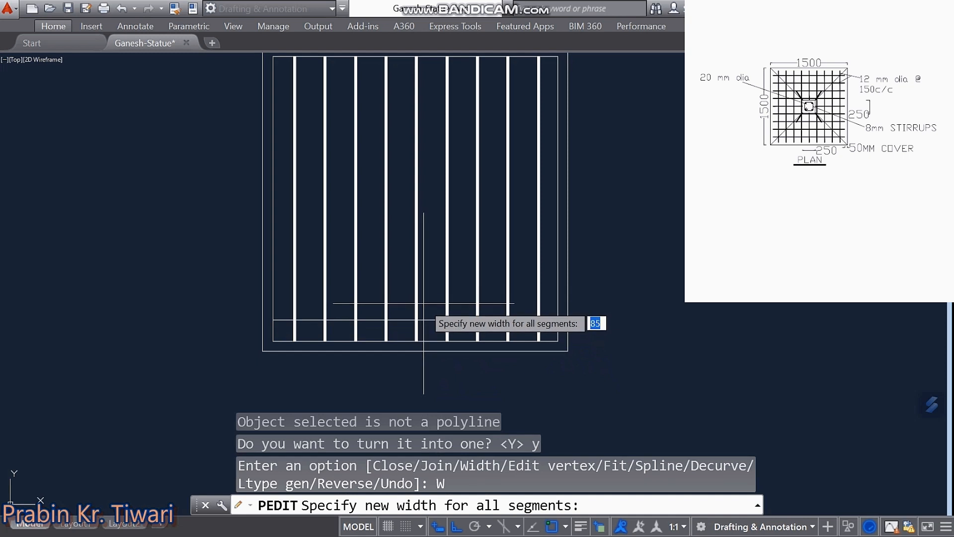
pyautogui.write('12')
pyautogui.press('Return')
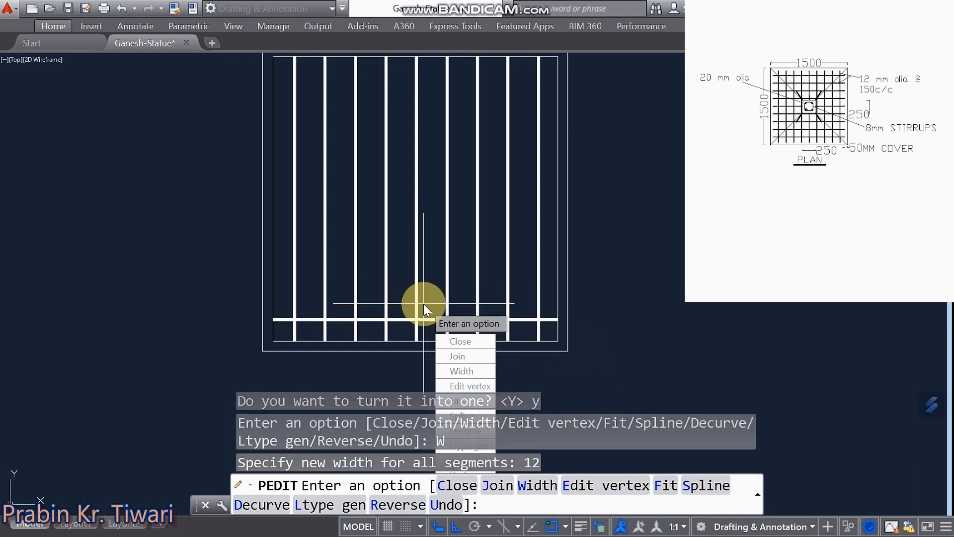
pyautogui.press('Escape')
pyautogui.press('Escape')
pyautogui.press('Escape')
pyautogui.press('Escape')
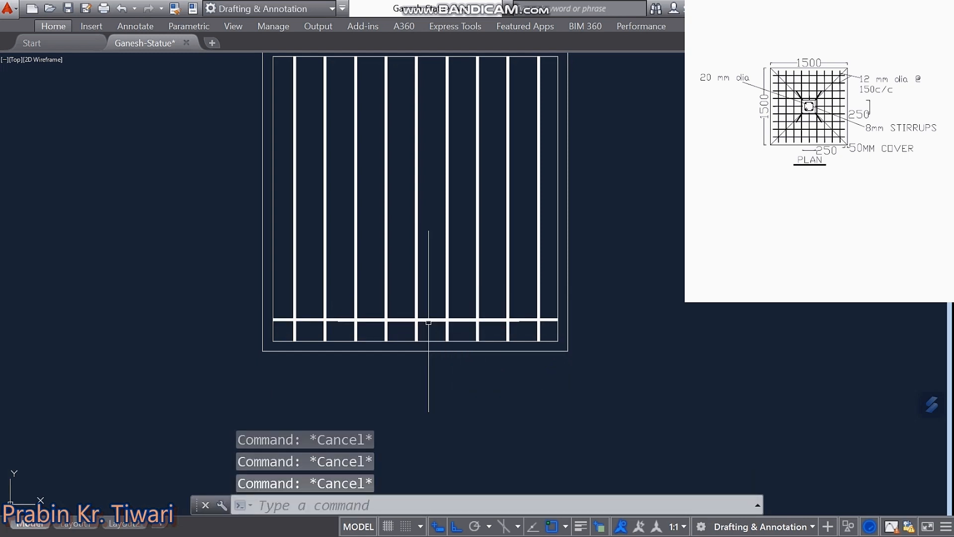
# - Copy the thick horizontal bar as an array of 9 items spaced 150 mm apart toward the footing's top edge
pyautogui.moveTo(430, 305); pyautogui.dragTo(424, 346, button='middle')
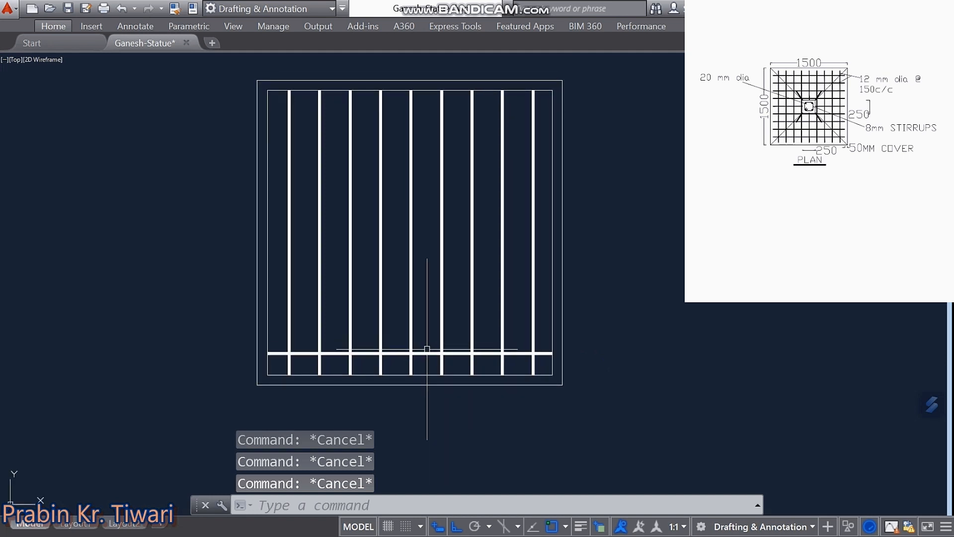
pyautogui.click(427, 350)
pyautogui.click(426, 353)
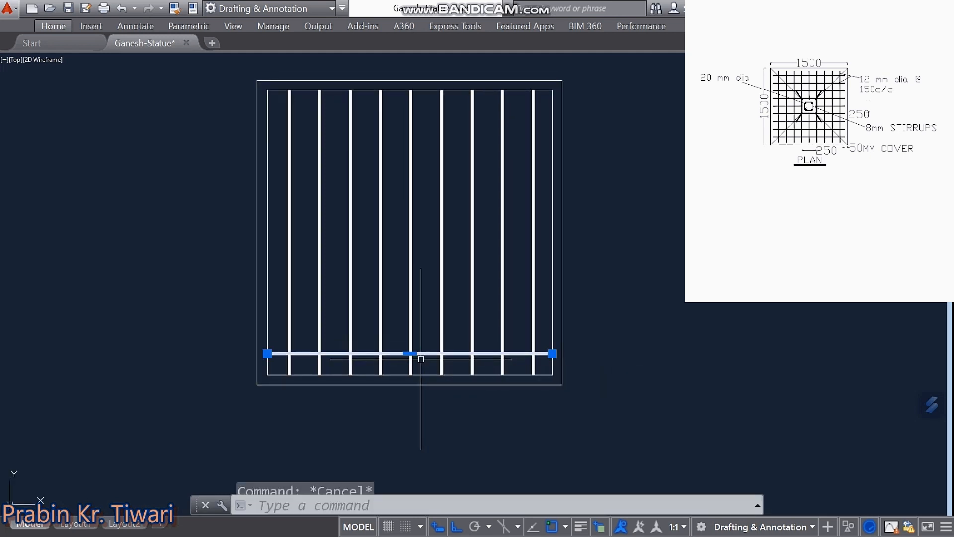
pyautogui.rightClick(455, 313)
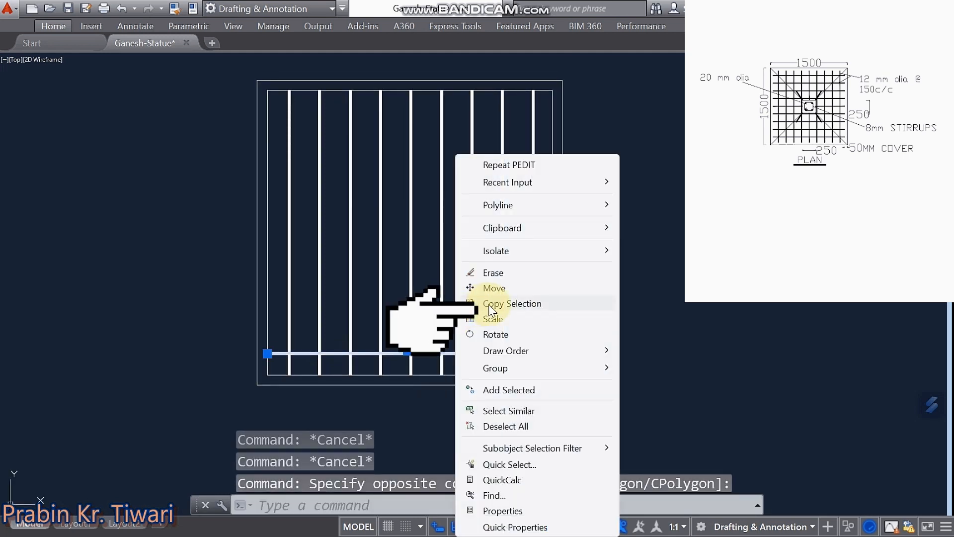
pyautogui.click(489, 303)
pyautogui.click(490, 330)
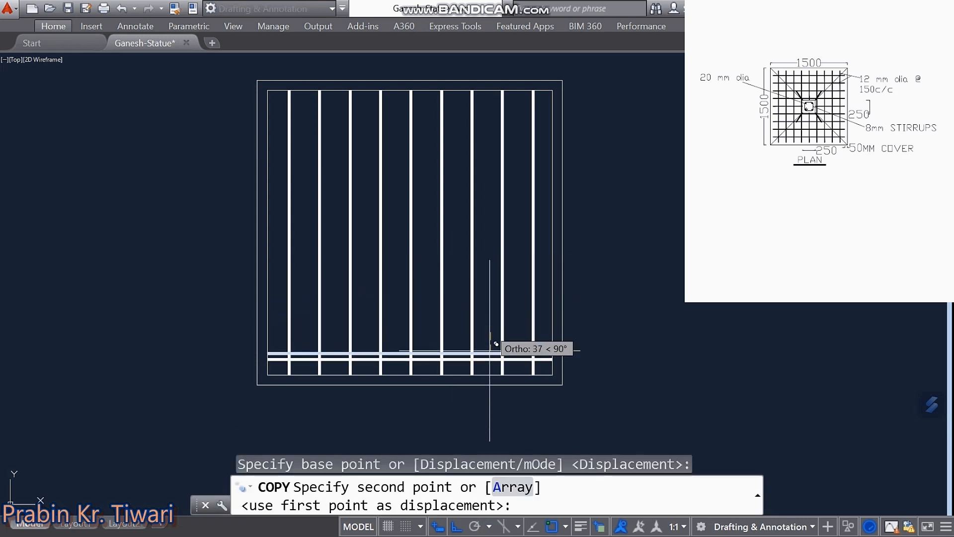
pyautogui.click(299, 504)
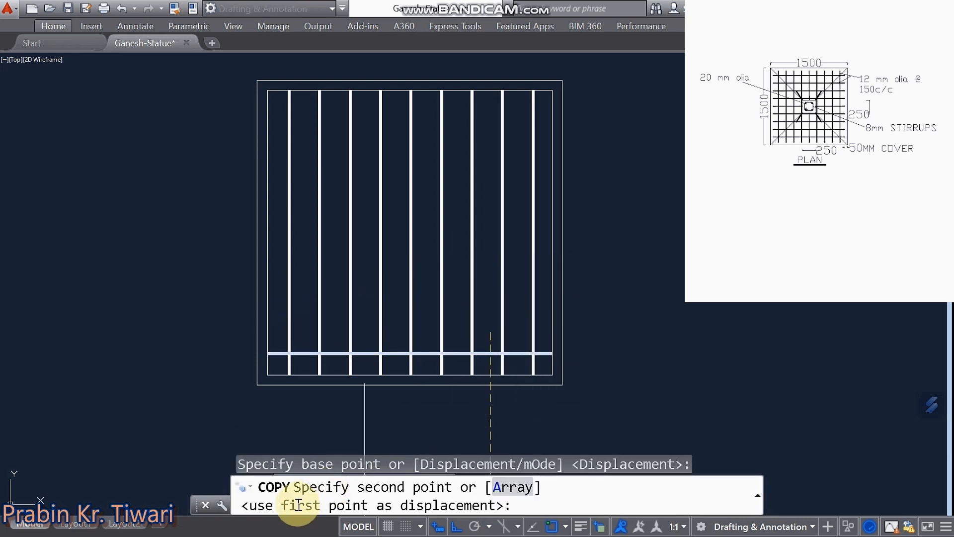
pyautogui.click(510, 489)
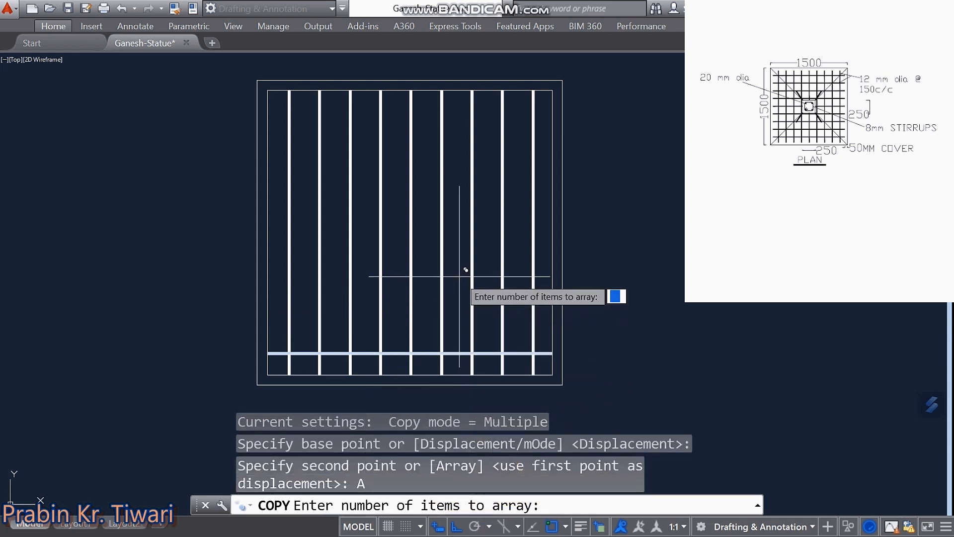
pyautogui.moveTo(465, 270); pyautogui.dragTo(466, 294, button='middle')
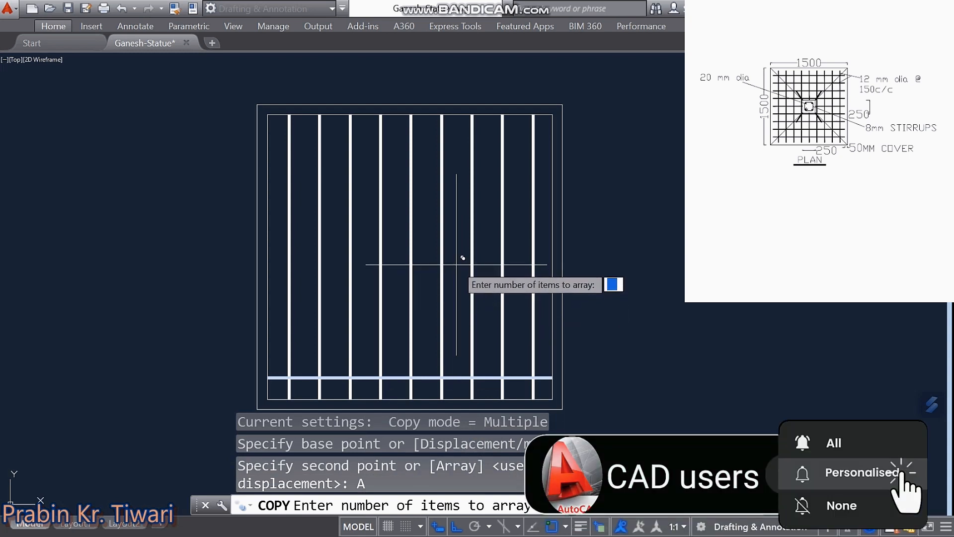
pyautogui.press('Return')
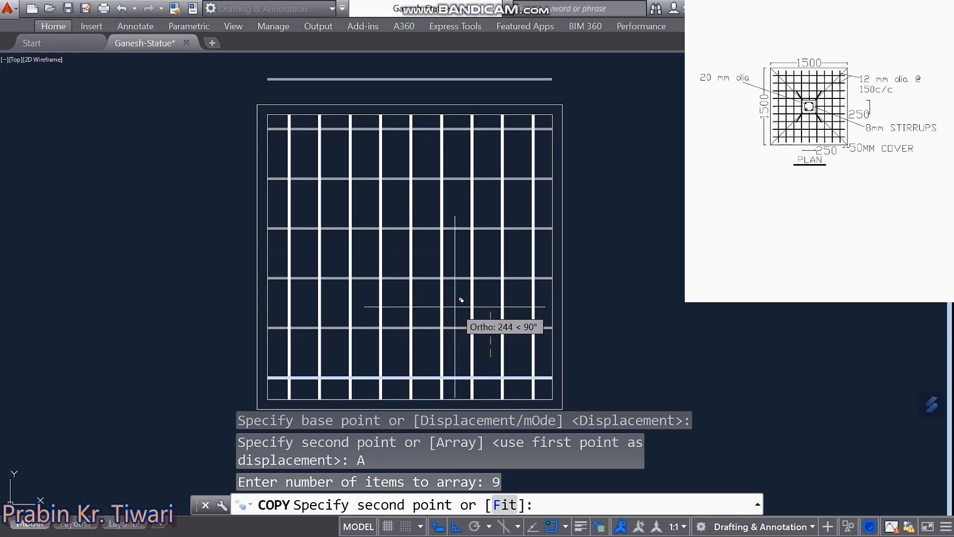
pyautogui.write('150')
pyautogui.press('Return')
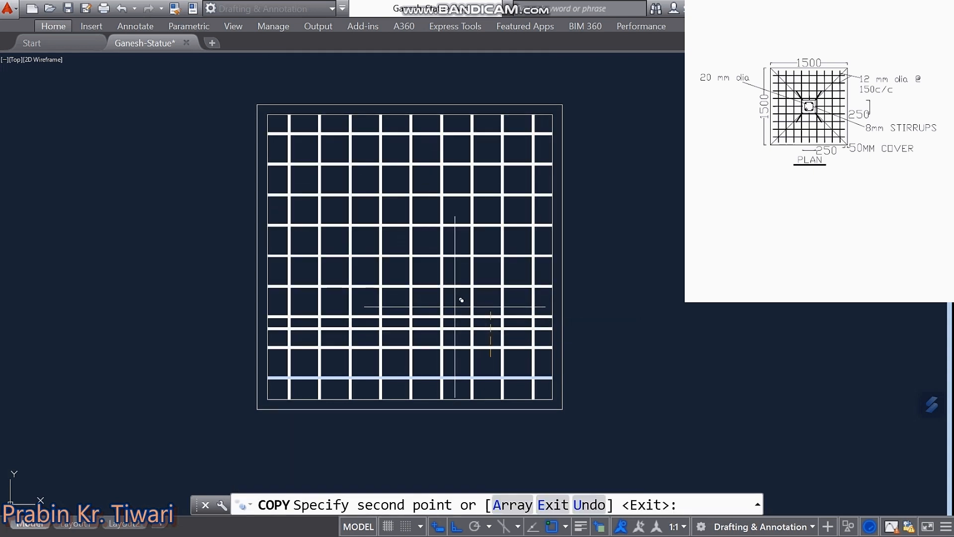
pyautogui.press('Escape')
pyautogui.press('Escape')
pyautogui.press('Escape')
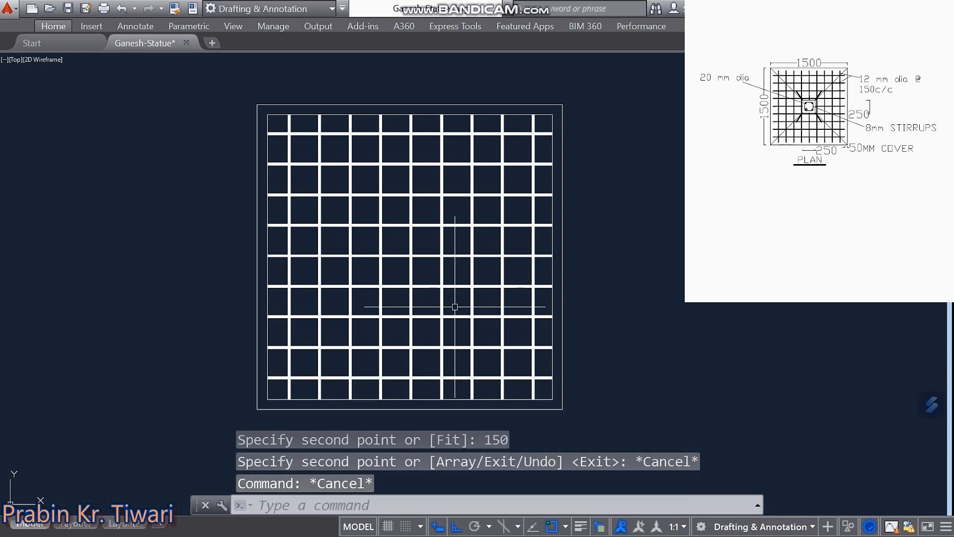
# - Draw a 250 x 250 mm square for the column in the empty space beside the footing grid
pyautogui.moveTo(435, 383); pyautogui.dragTo(388, 412, button='middle')
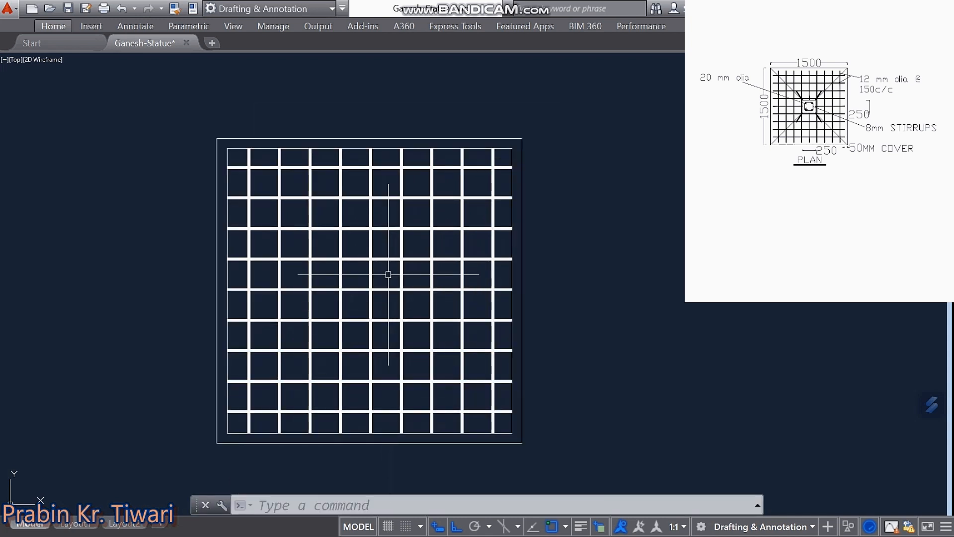
pyautogui.moveTo(388, 278); pyautogui.dragTo(379, 280, button='middle')
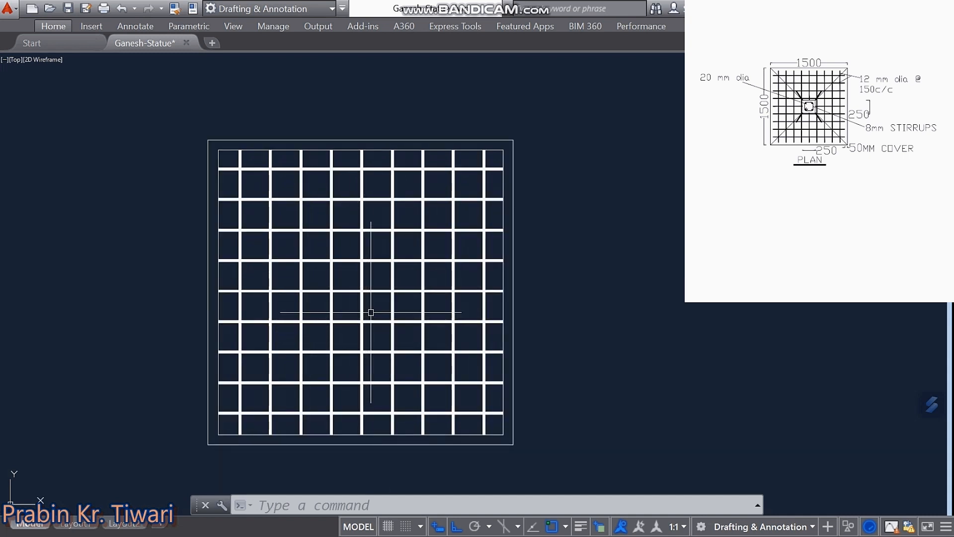
pyautogui.moveTo(376, 317); pyautogui.dragTo(326, 322, button='middle')
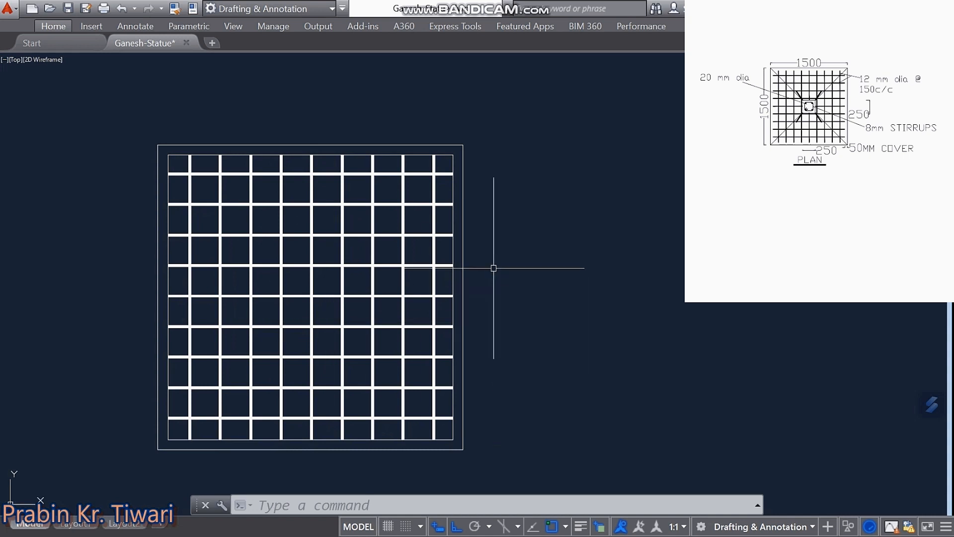
pyautogui.moveTo(505, 269); pyautogui.dragTo(464, 275, button='middle')
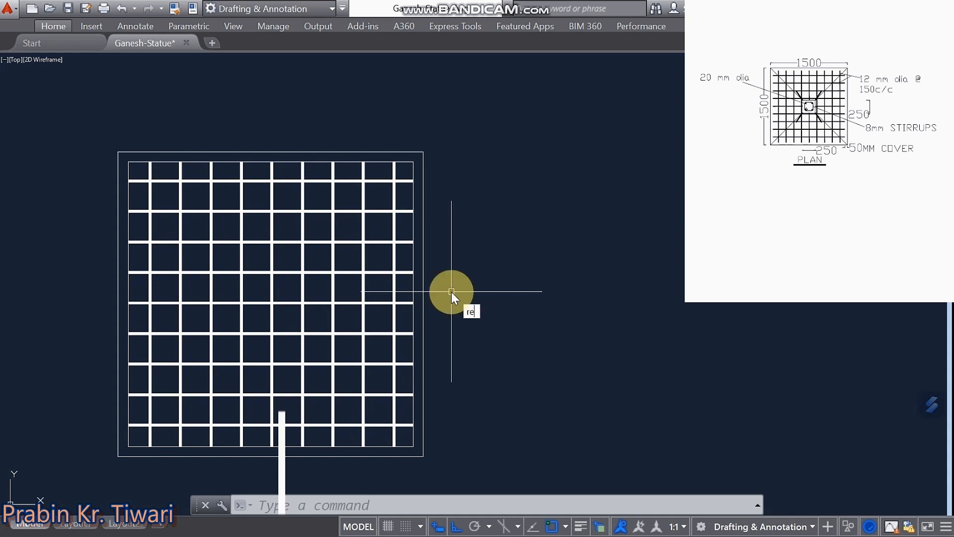
pyautogui.write('rec')
pyautogui.press('Return')
pyautogui.click(451, 274)
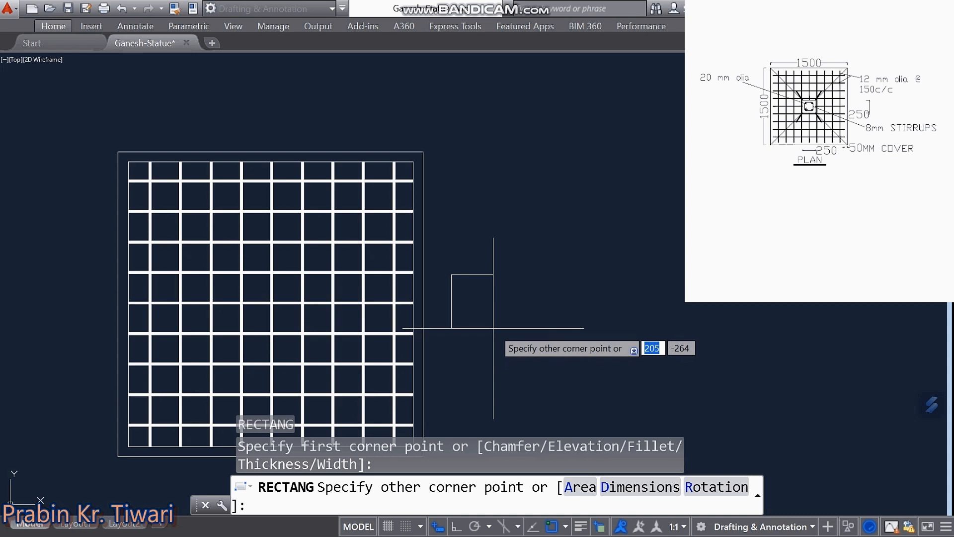
pyautogui.write('25')
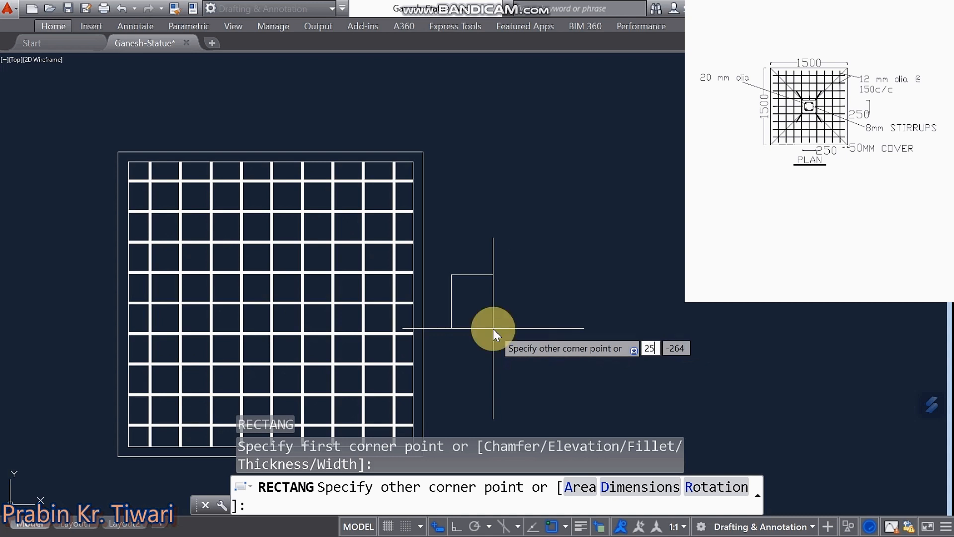
pyautogui.write('0')
pyautogui.press('Tab')
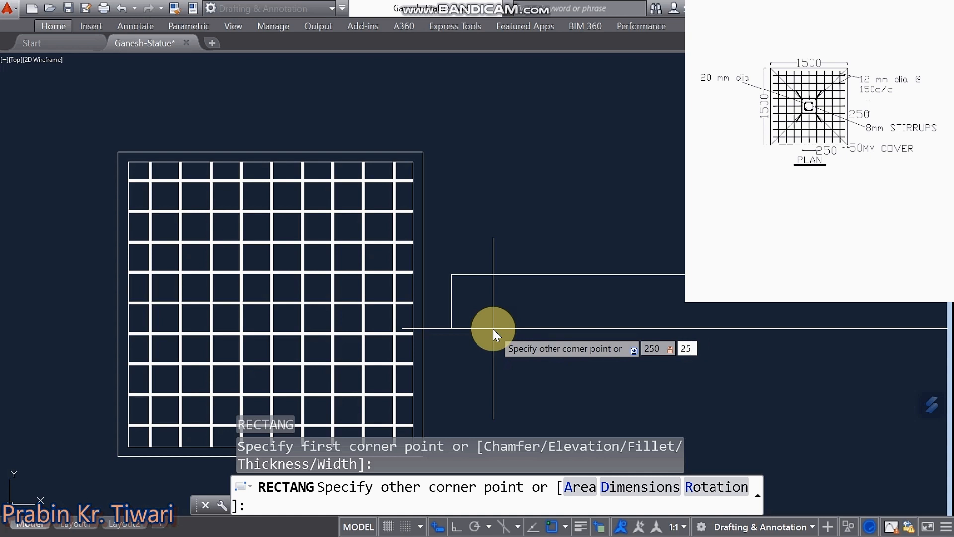
pyautogui.write('250')
pyautogui.press('Return')
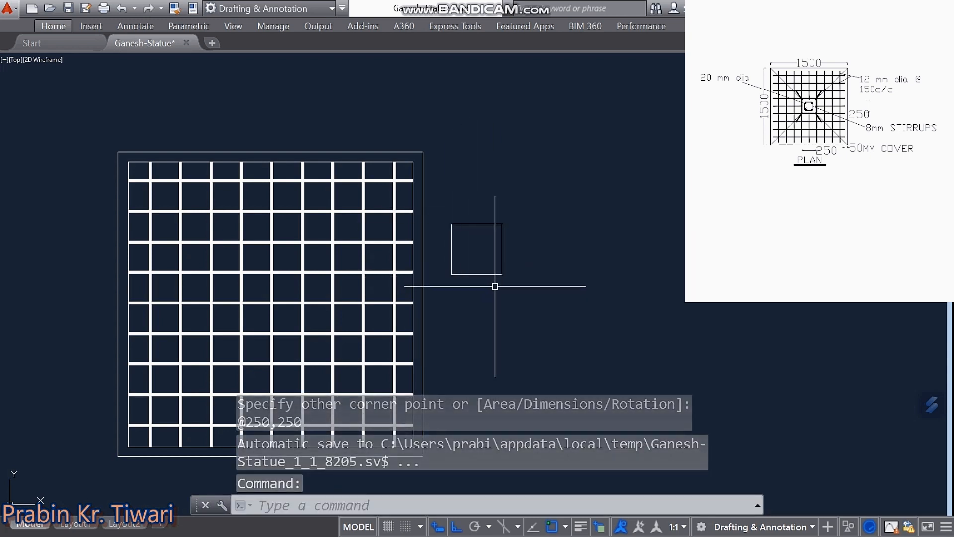
# - Try to offset the 250 mm column square inward by 40 mm
pyautogui.moveTo(490, 271); pyautogui.dragTo(502, 281, button='middle')
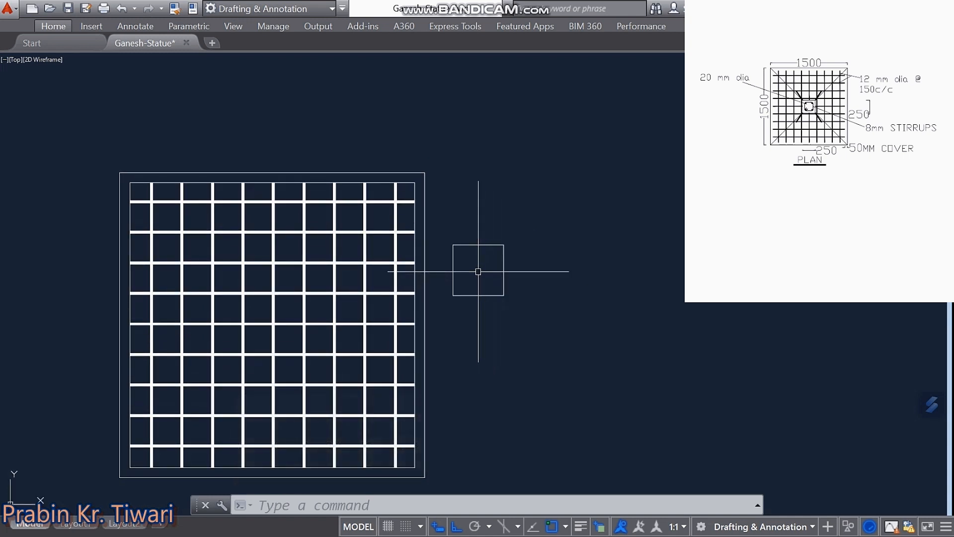
pyautogui.write('of')
pyautogui.press('Return')
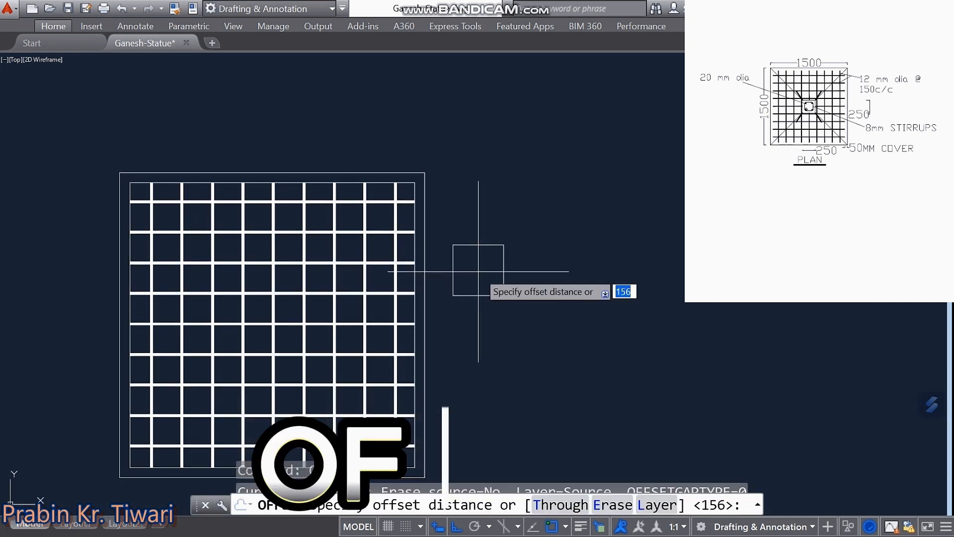
pyautogui.write('40')
pyautogui.press('Return')
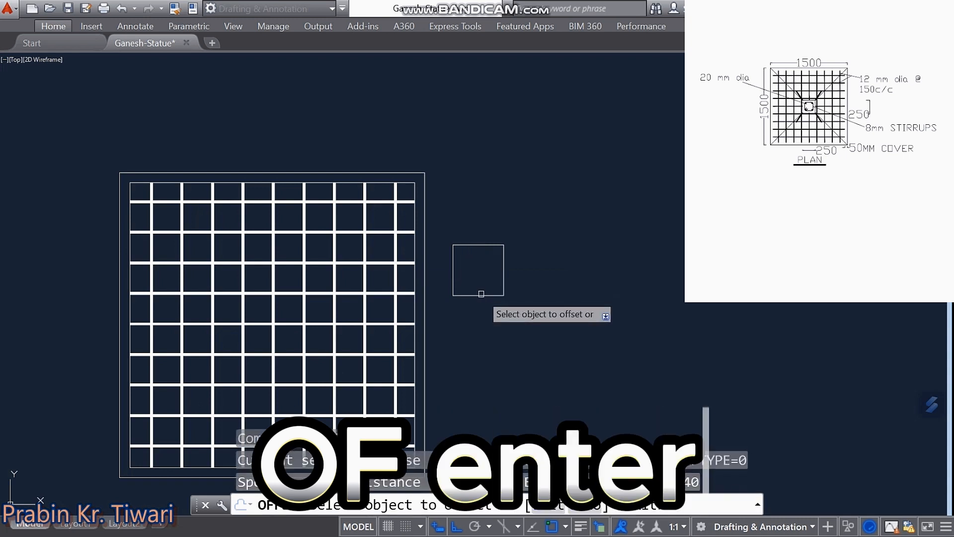
pyautogui.click(481, 293)
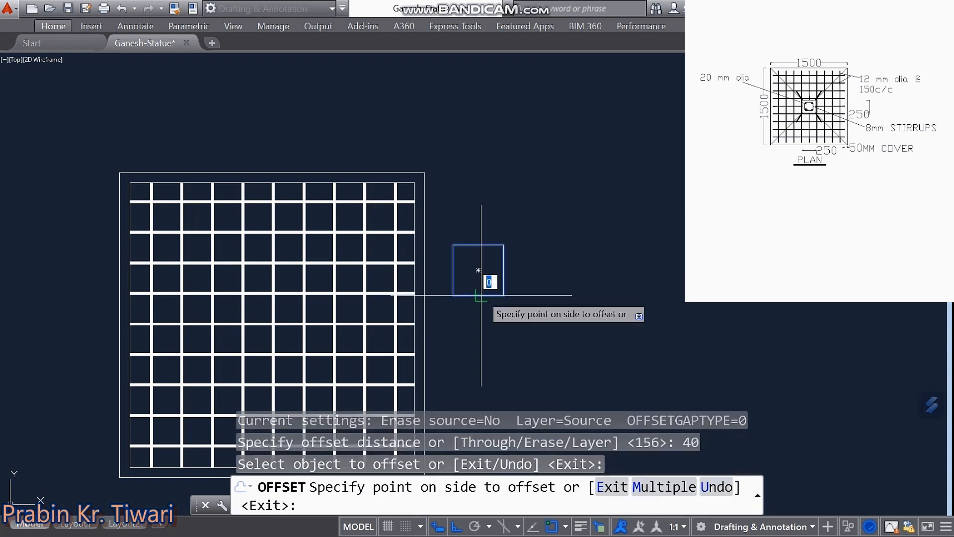
pyautogui.click(478, 270)
pyautogui.press('Return')
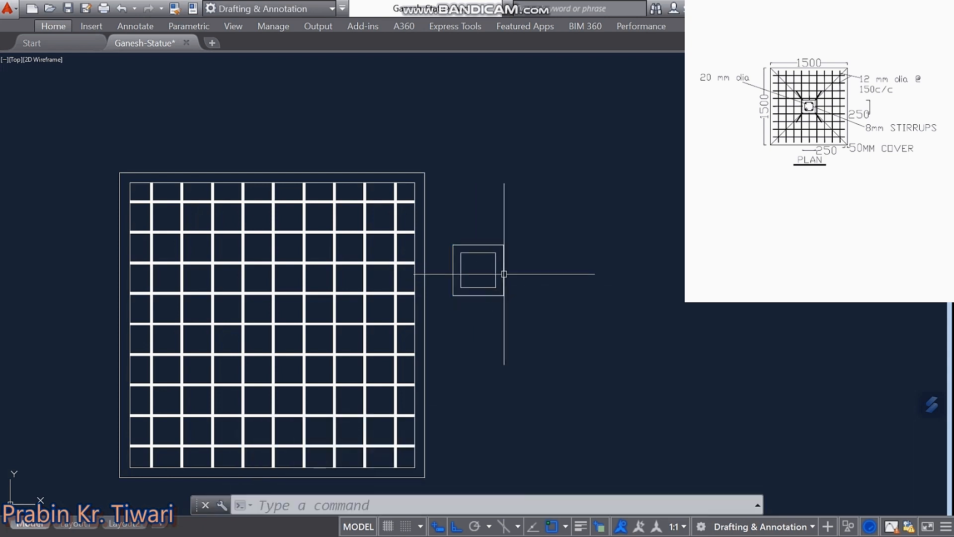
pyautogui.hotkey('ctrl', 'z')
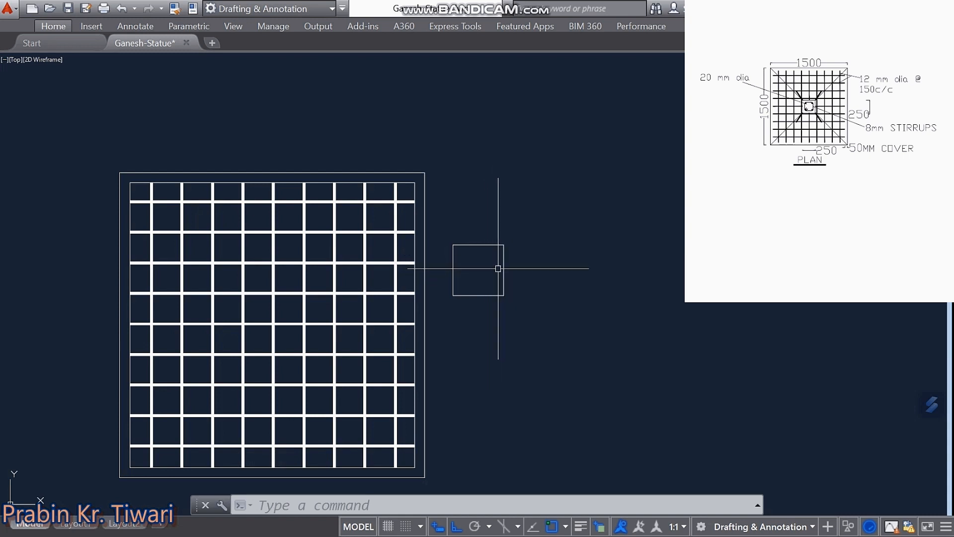
# - Set the polyline width of the stirrup square inside the column outline to 8 mm with PEDIT
pyautogui.moveTo(482, 280); pyautogui.dragTo(458, 286, button='middle')
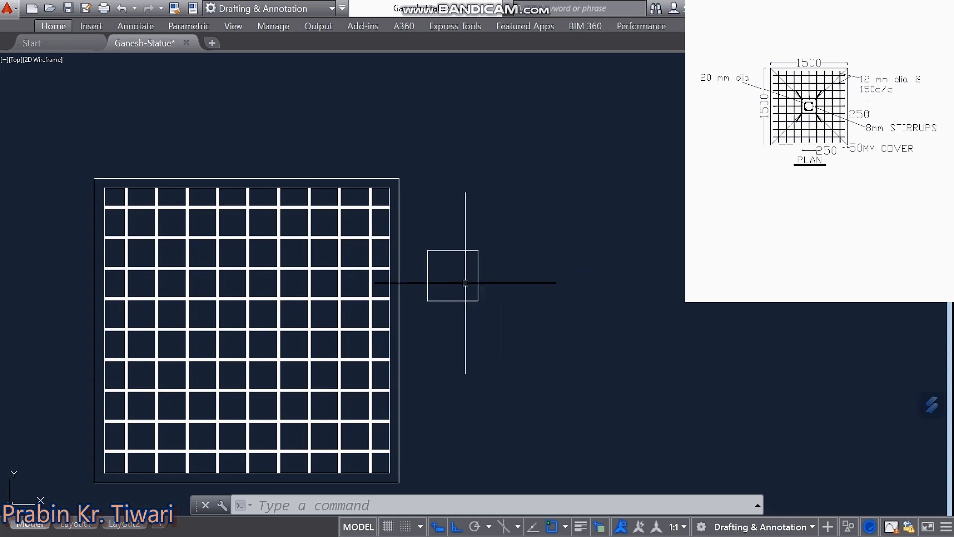
pyautogui.scroll(7, 480, 294)
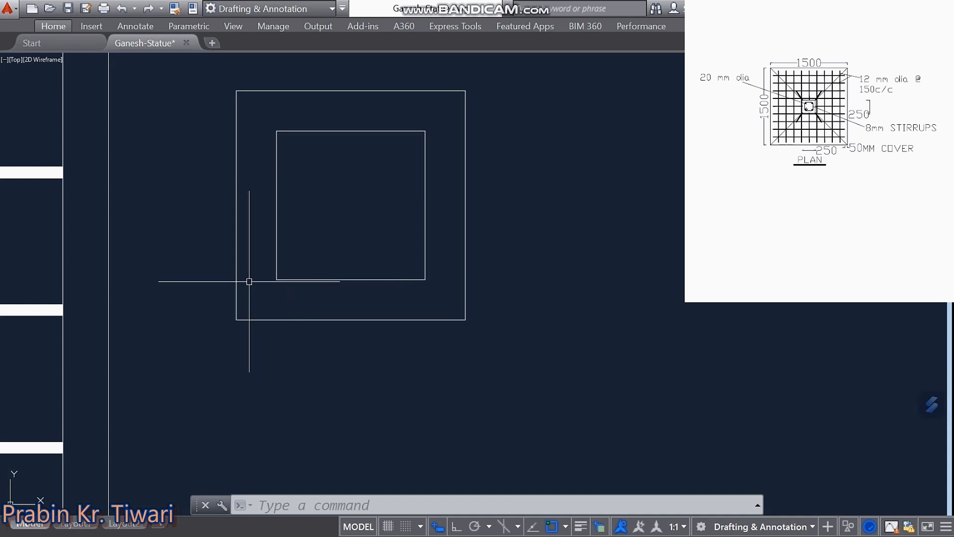
pyautogui.moveTo(250, 281); pyautogui.dragTo(238, 297, button='middle')
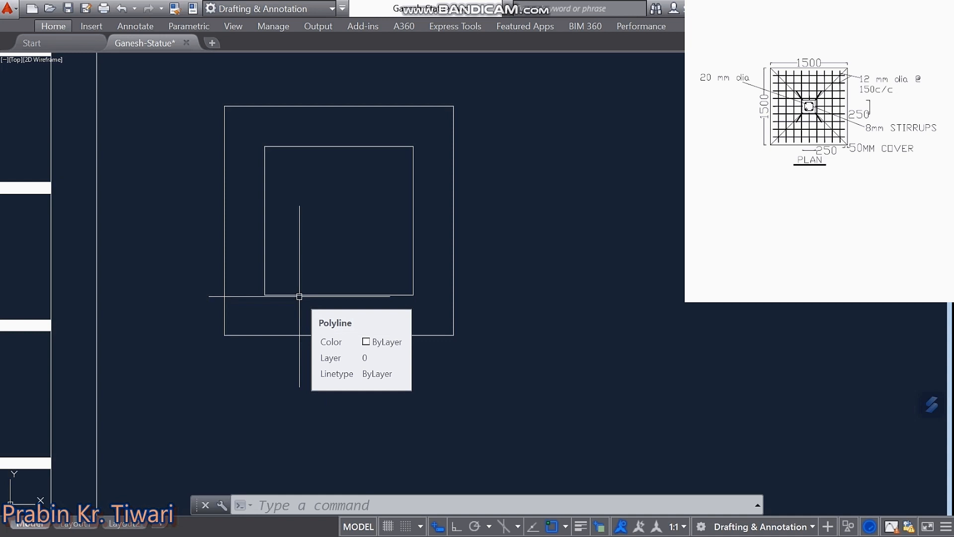
pyautogui.write('pe')
pyautogui.press('Return')
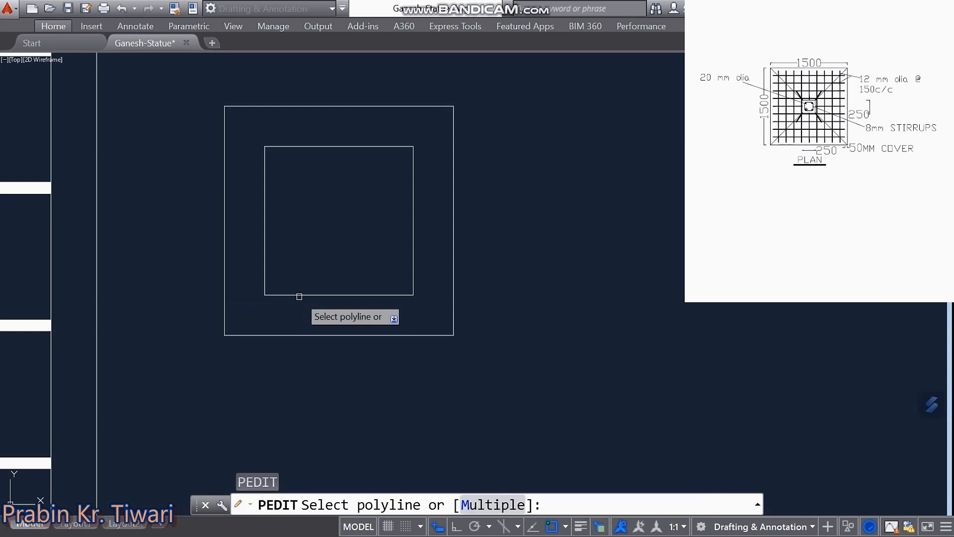
pyautogui.click(299, 297)
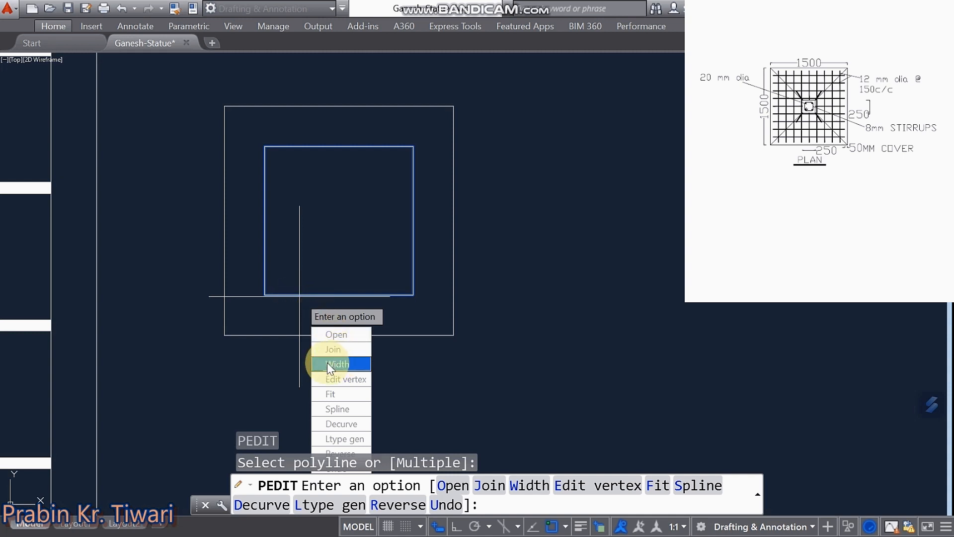
pyautogui.click(334, 365)
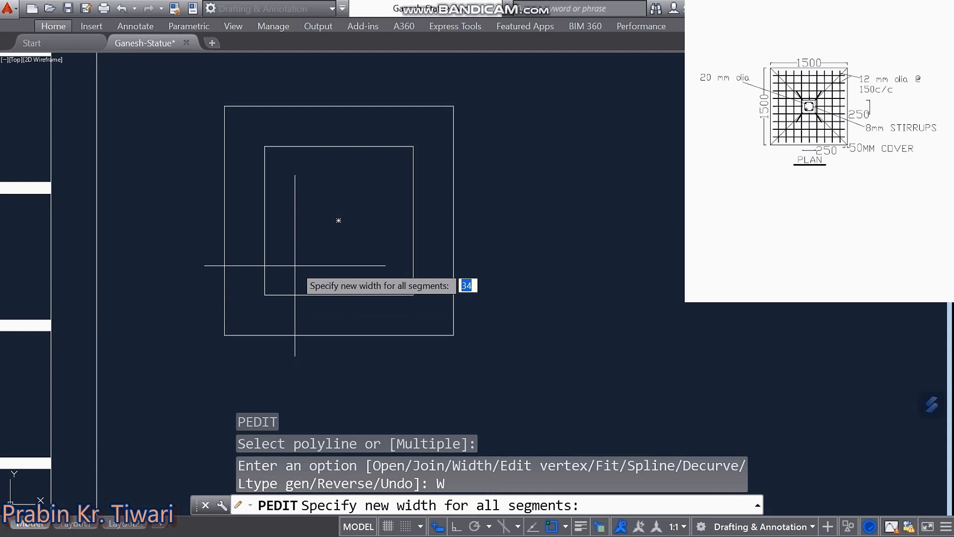
pyautogui.write('8')
pyautogui.press('Return')
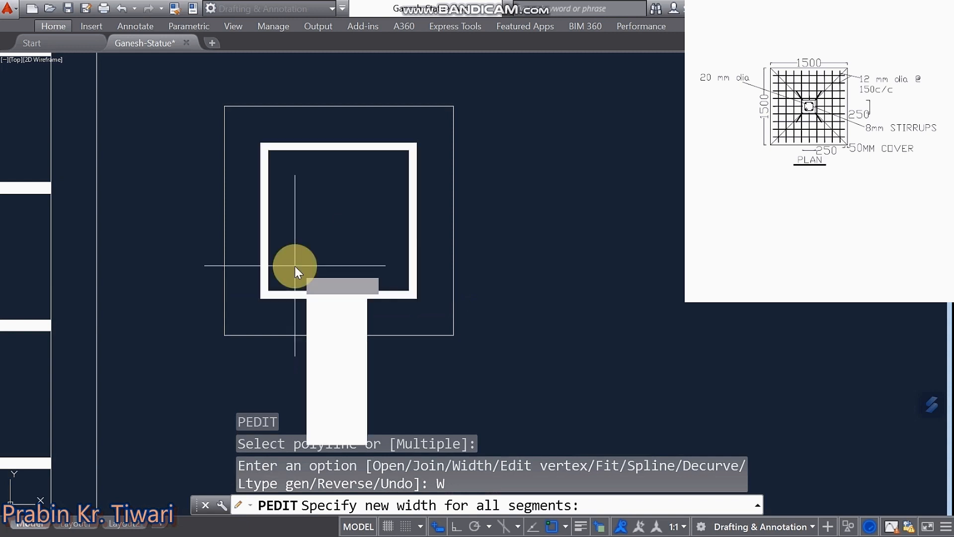
pyautogui.press('Escape')
pyautogui.press('Escape')
pyautogui.press('Escape')
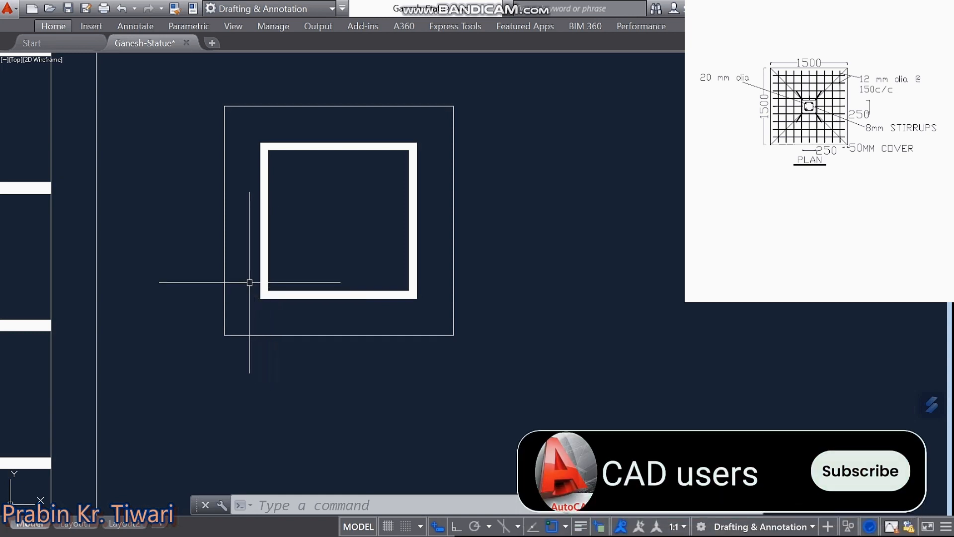
# - Fillet the lower-left corner of the thick stirrup square with a radius of 32 mm
pyautogui.write('f')
pyautogui.press('Return')
pyautogui.write('r')
pyautogui.press('Return')
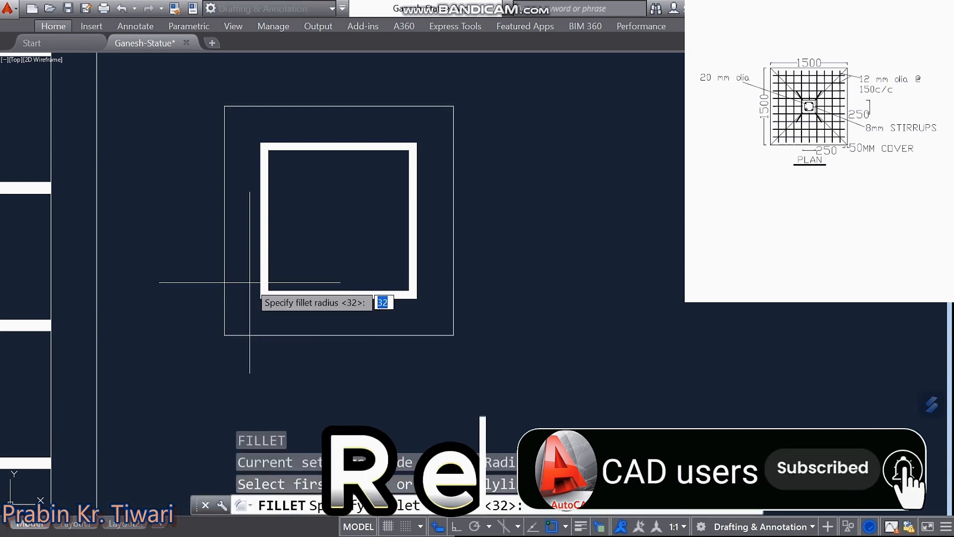
pyautogui.write('3')
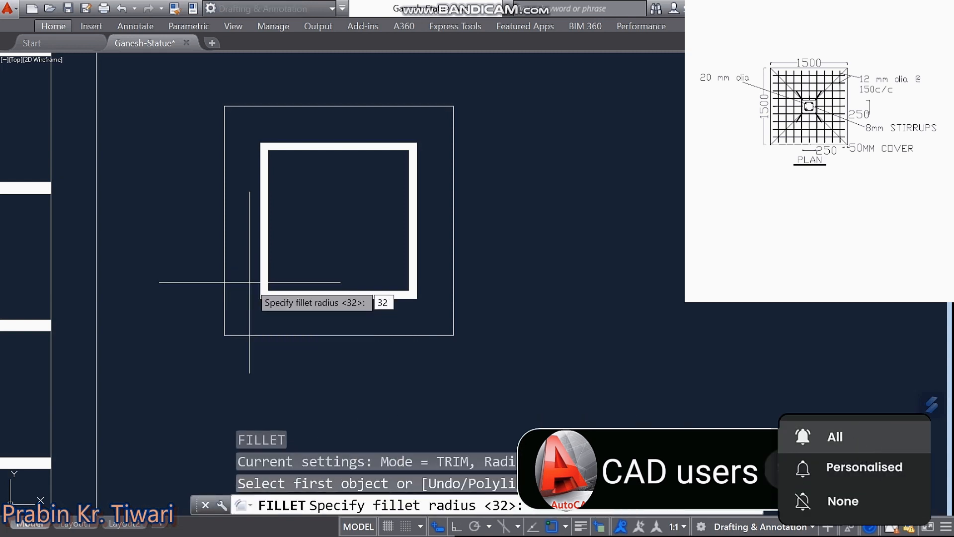
pyautogui.write('2')
pyautogui.press('Return')
pyautogui.click(264, 279)
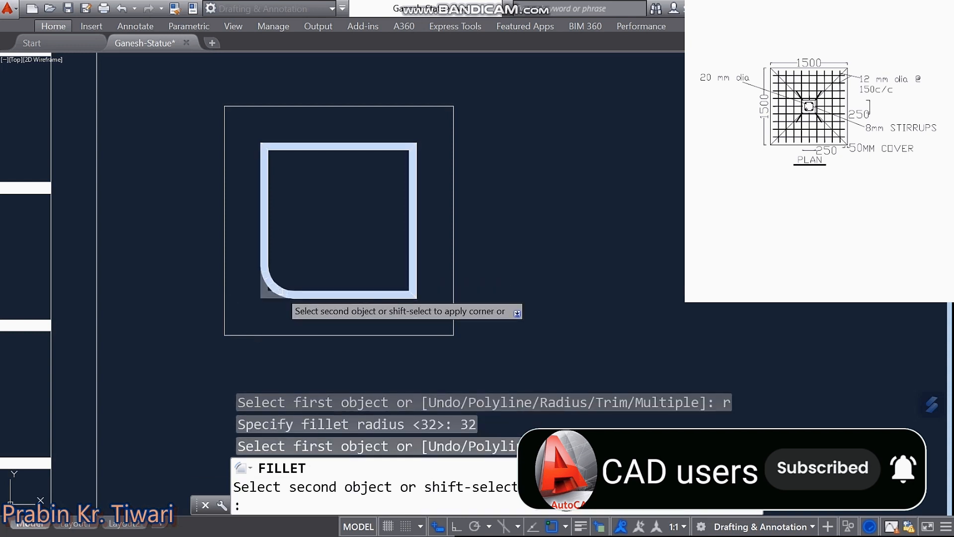
pyautogui.click(313, 294)
# - Fillet the three remaining corners of the stirrup square with the same 32 mm radius
pyautogui.press('Return')
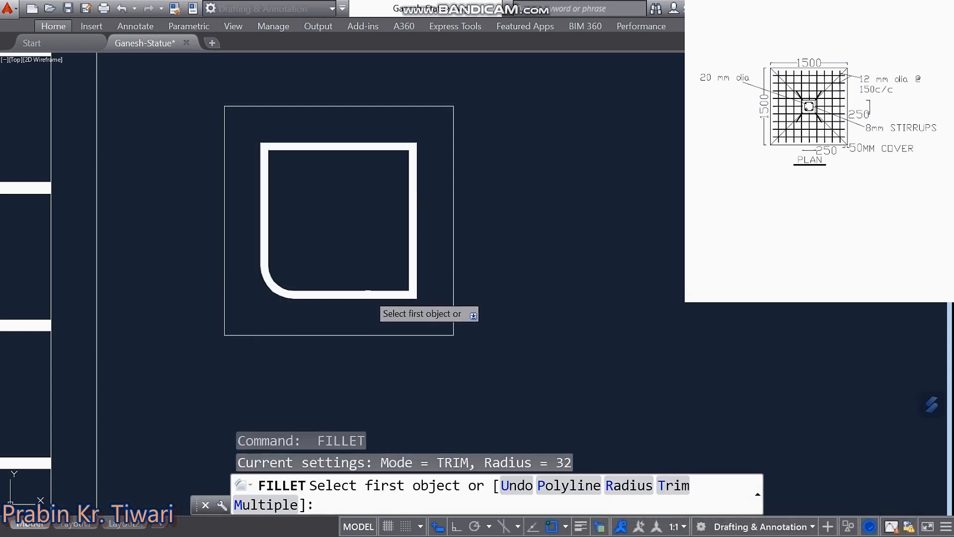
pyautogui.click(367, 295)
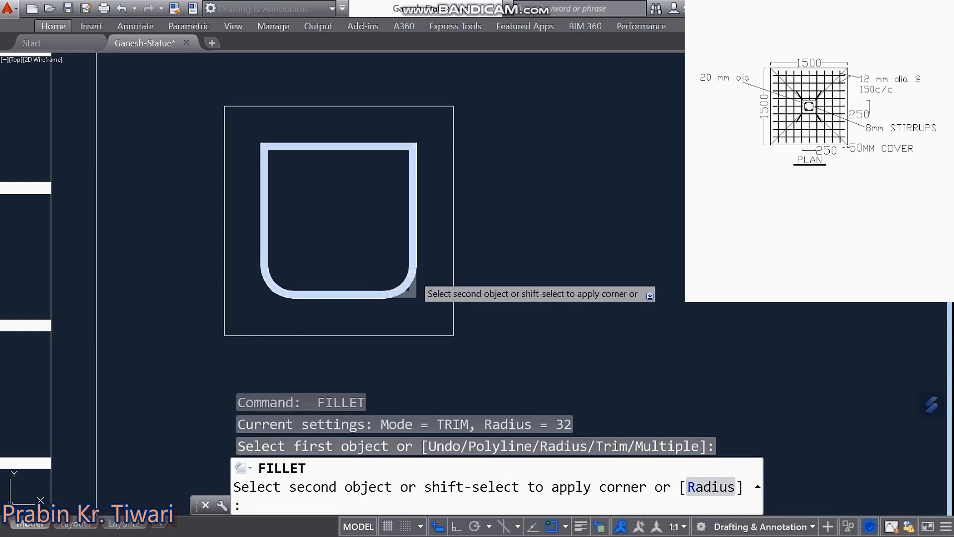
pyautogui.click(409, 260)
pyautogui.press('Return')
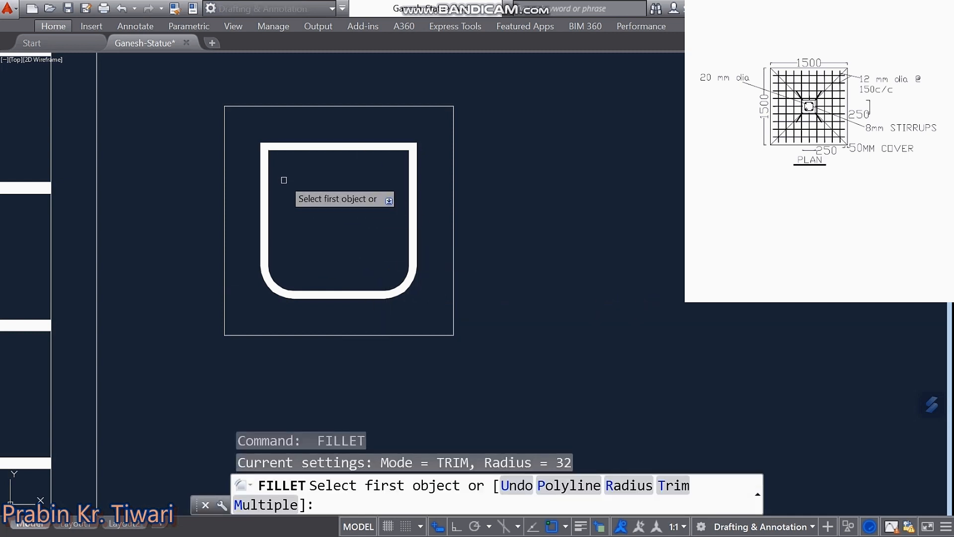
pyautogui.click(273, 155)
pyautogui.click(284, 147)
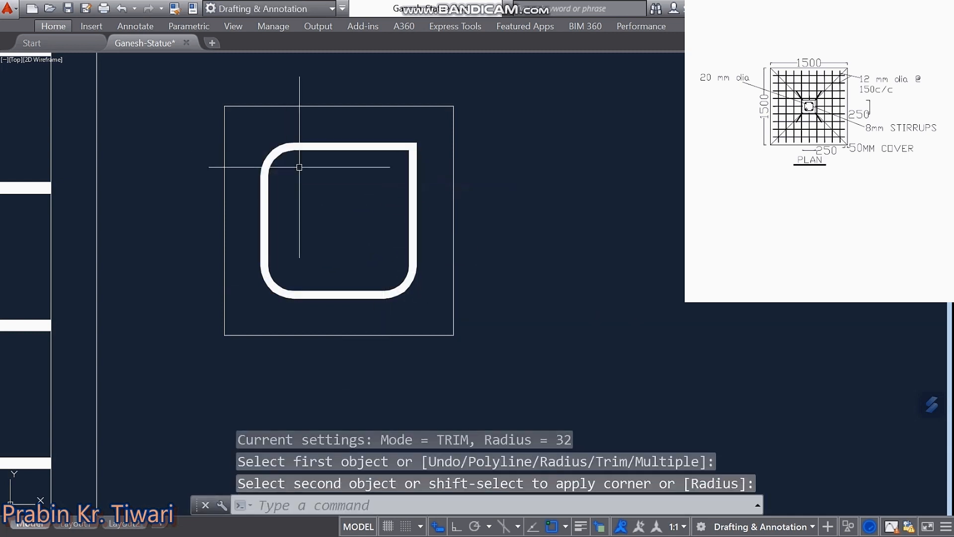
pyautogui.press('Return')
pyautogui.click(396, 144)
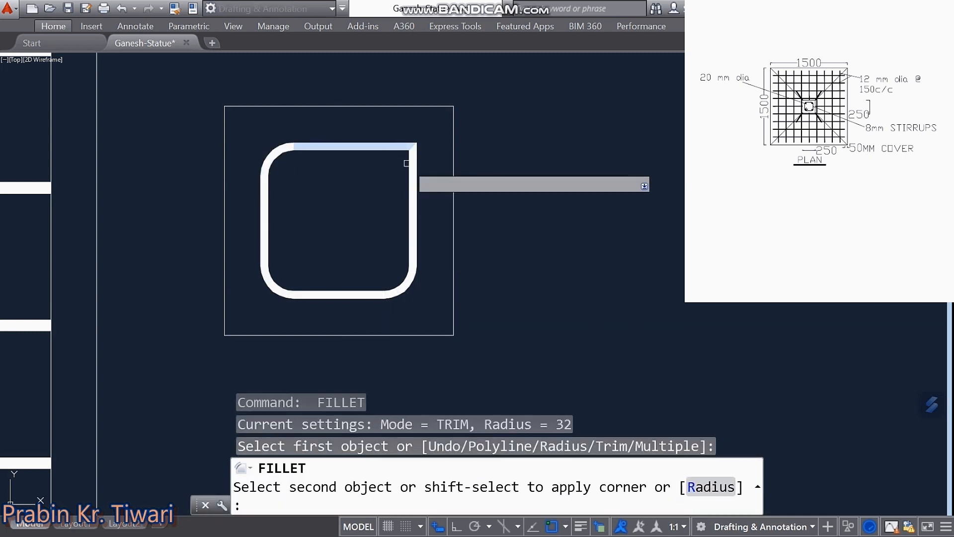
pyautogui.click(413, 181)
pyautogui.press('Escape')
pyautogui.press('Escape')
pyautogui.press('Escape')
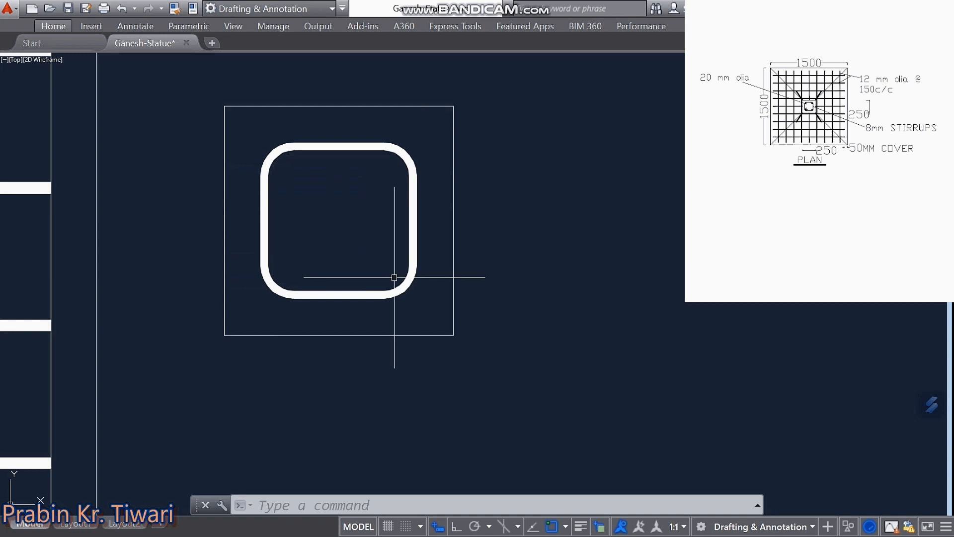
# - Draw a solid donut with inside diameter 0 and outside diameter 20 near the stirrup's lower-left corner, inside the column outline
pyautogui.moveTo(284, 278); pyautogui.dragTo(284, 294, button='middle')
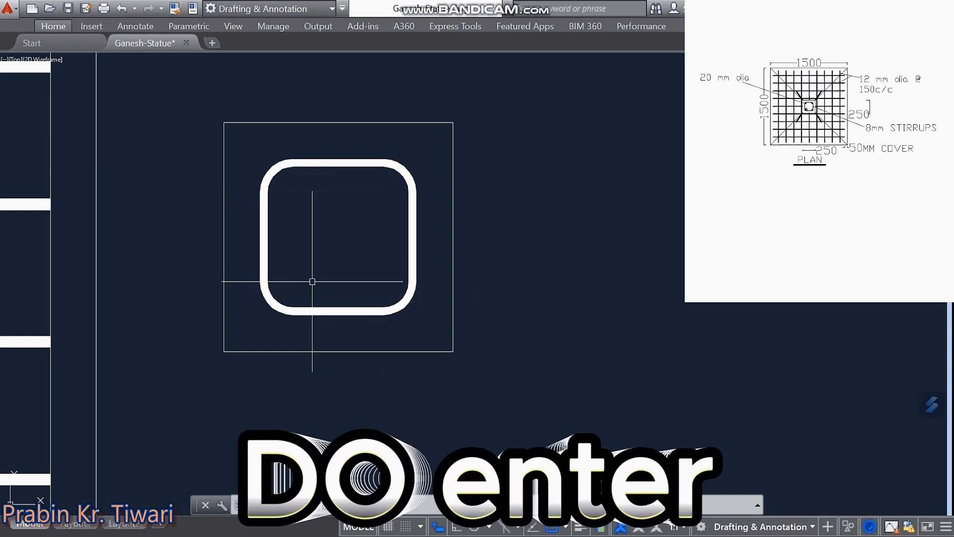
pyautogui.write('do')
pyautogui.press('Return')
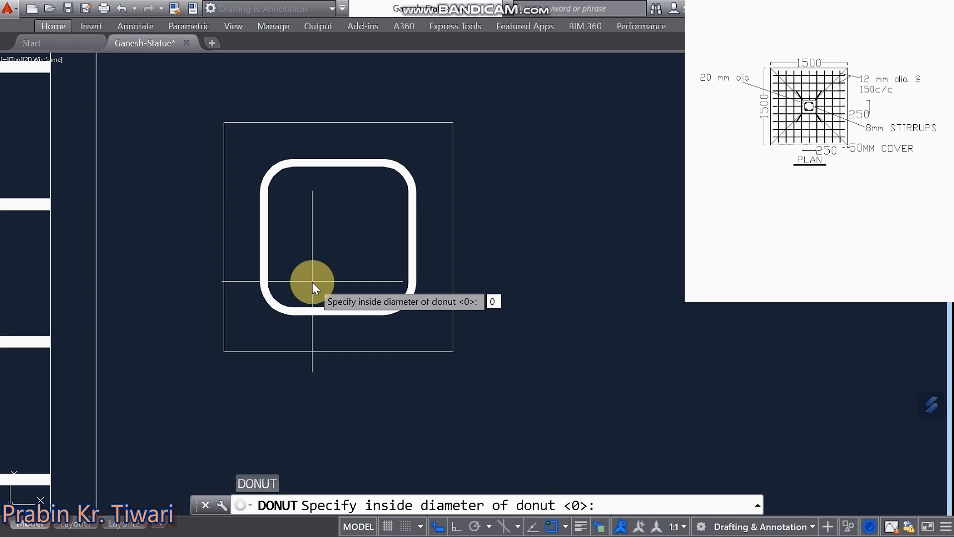
pyautogui.write('0')
pyautogui.press('Return')
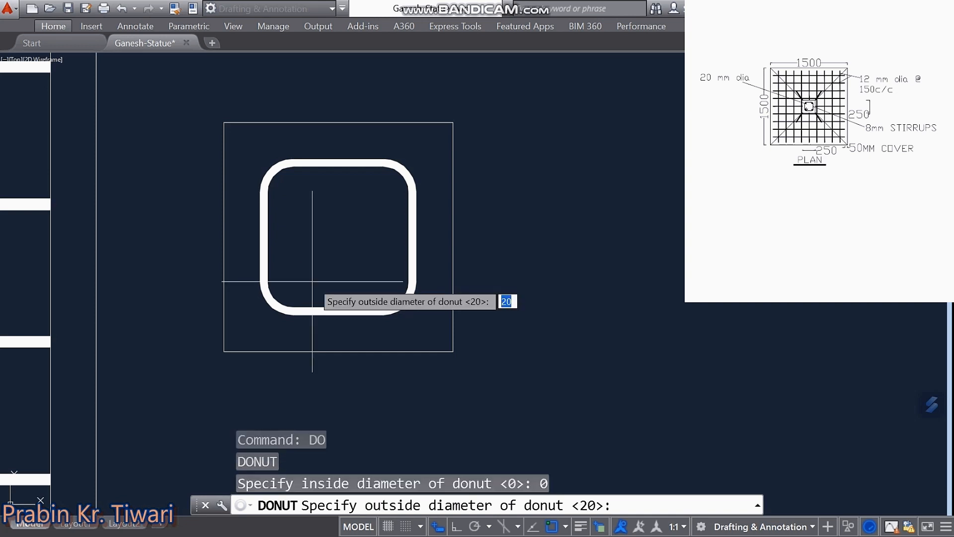
pyautogui.write('20')
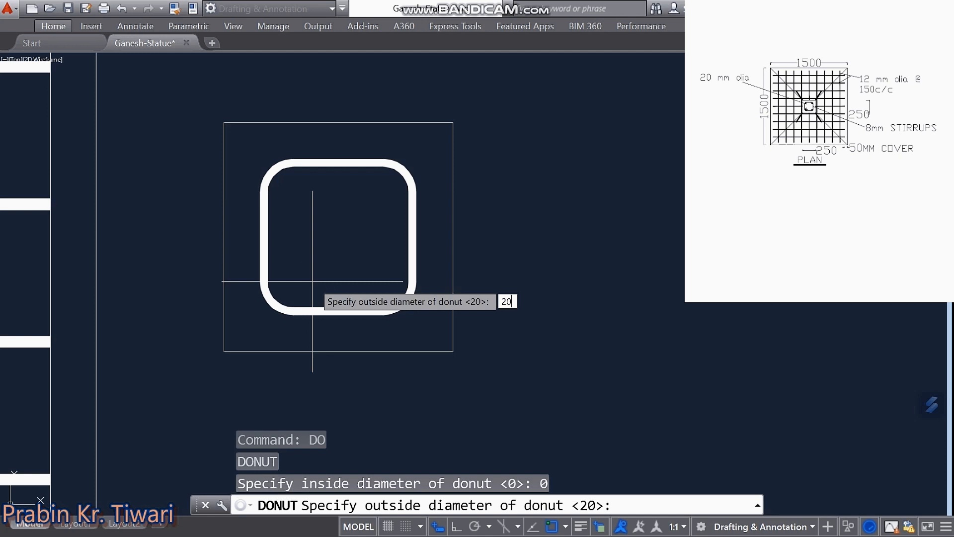
pyautogui.press('Return')
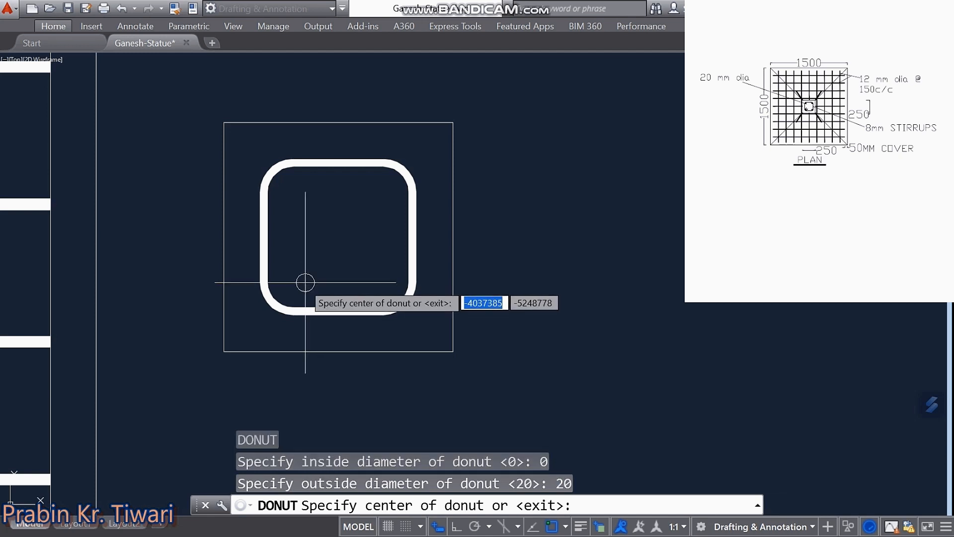
pyautogui.click(245, 311)
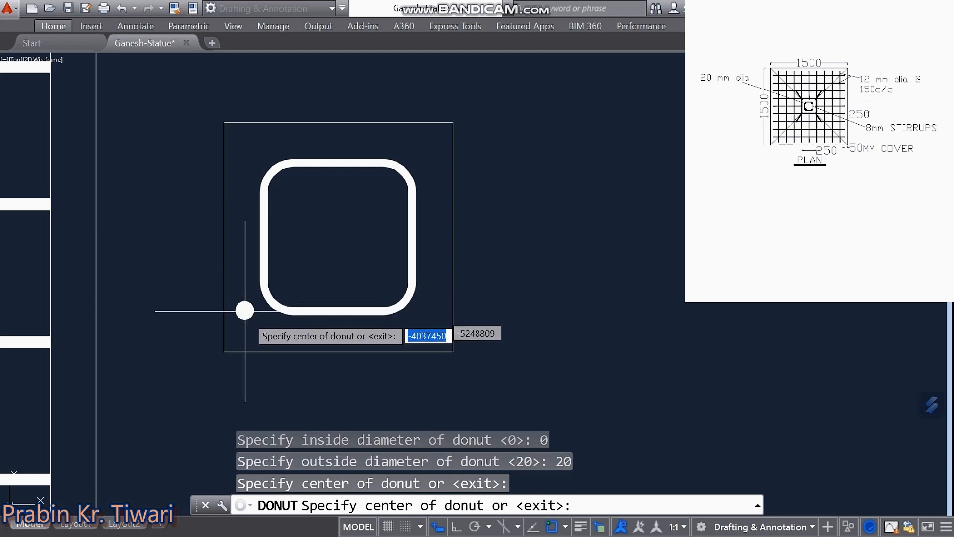
pyautogui.press('Escape')
pyautogui.press('Escape')
pyautogui.press('Escape')
pyautogui.press('Escape')
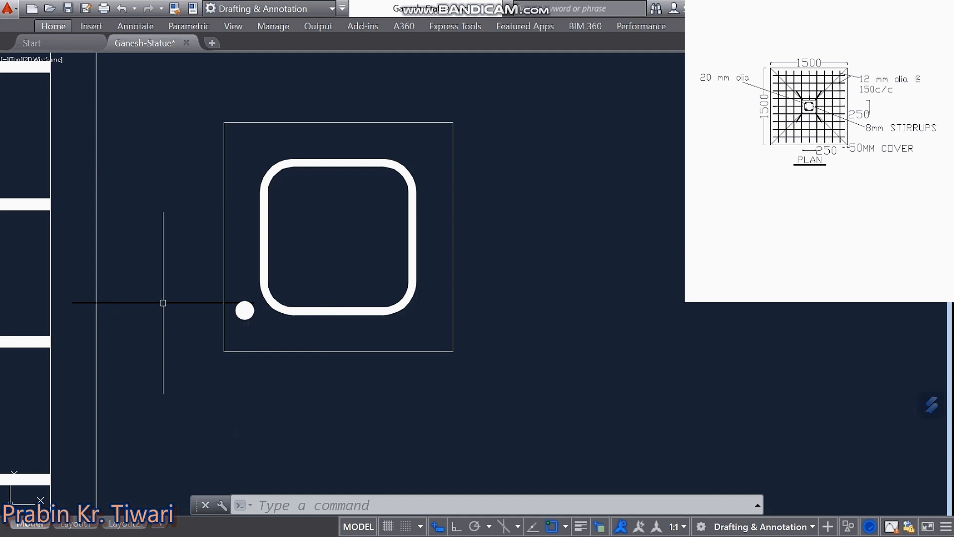
# - Place a donut with inside diameter 2 and outside diameter 20 outside the column outline, to its left
pyautogui.write('donut')
pyautogui.press('Return')
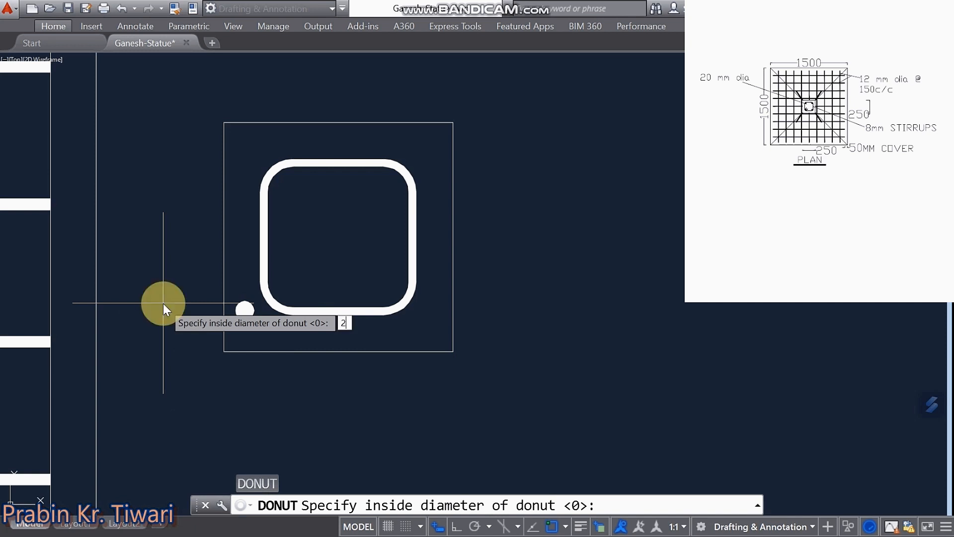
pyautogui.write('2')
pyautogui.press('Return')
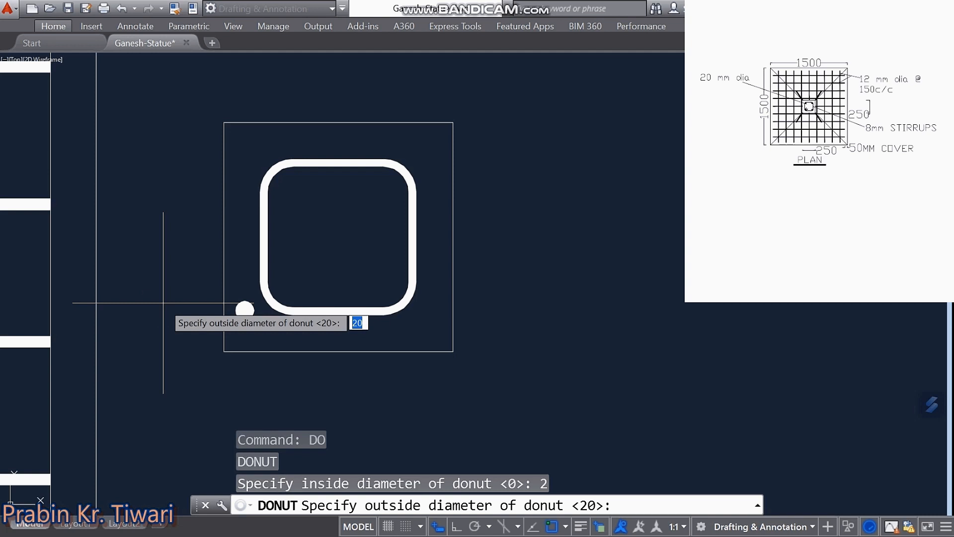
pyautogui.write('20')
pyautogui.press('Return')
pyautogui.click(163, 303)
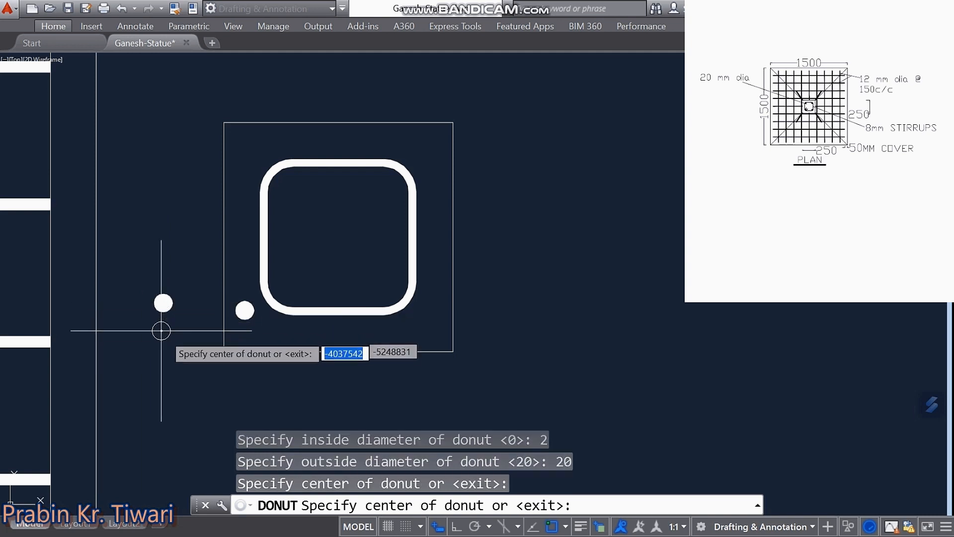
pyautogui.press('Escape')
pyautogui.press('Escape')
pyautogui.press('Escape')
# - Examine the hole of the donut outside the column outline and erase that donut
pyautogui.write('z')
pyautogui.press('Return')
pyautogui.click(149, 286)
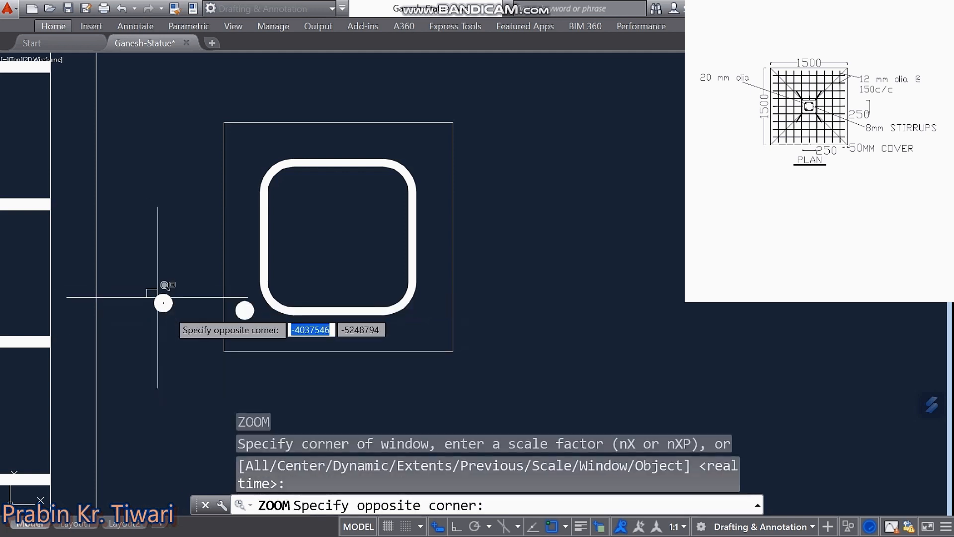
pyautogui.click(195, 313)
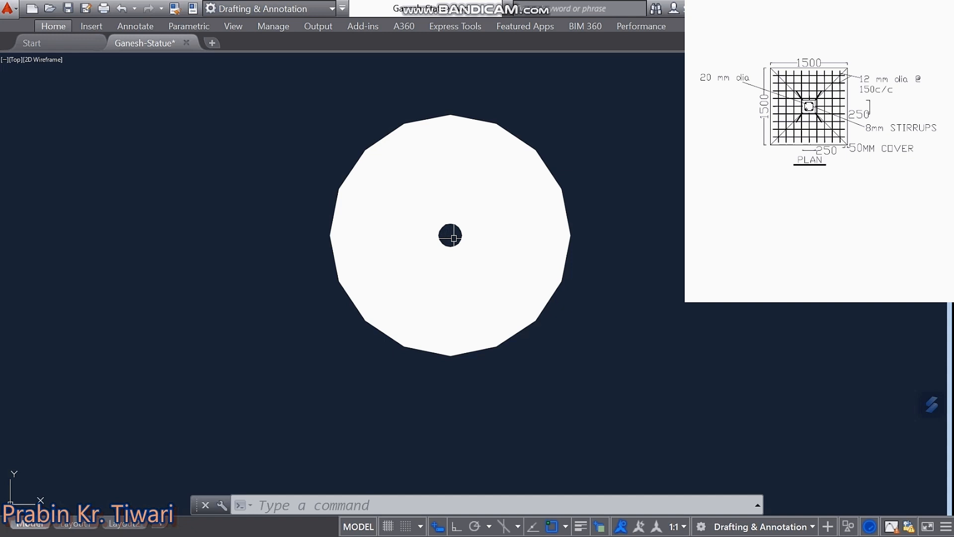
pyautogui.scroll(-5, 454, 238)
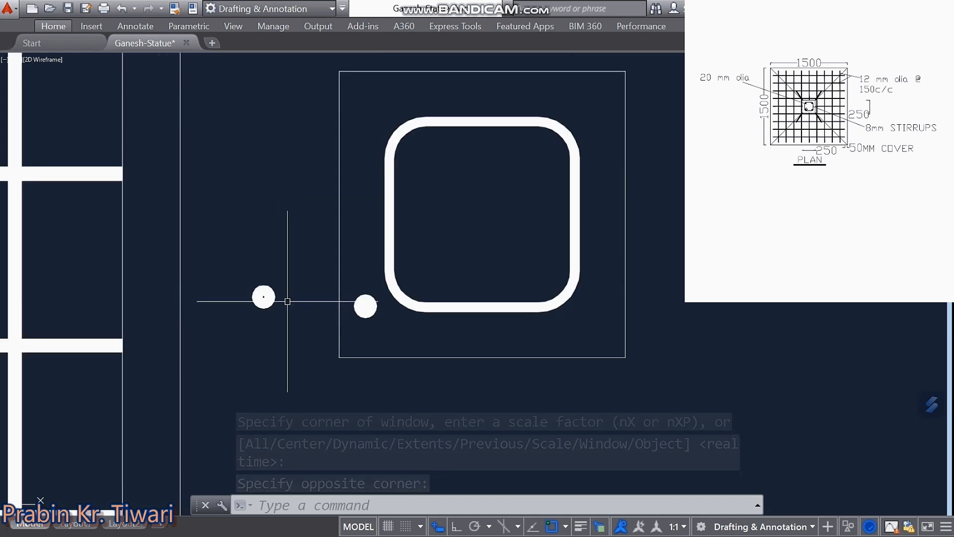
pyautogui.click(281, 255)
pyautogui.click(219, 342)
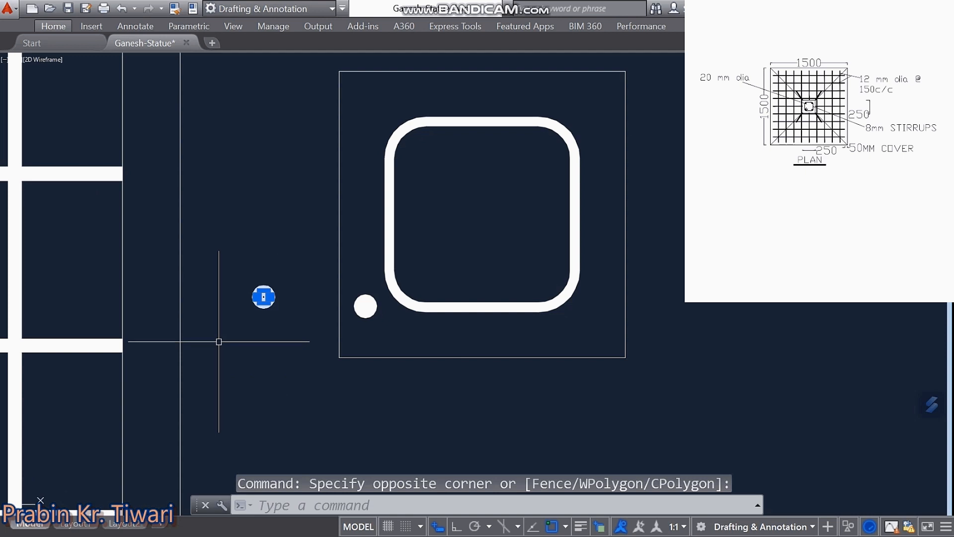
pyautogui.press('Delete')
# - Move the 20 mm donut by its center onto the midpoint of the stirrup's lower-left corner arc
pyautogui.moveTo(362, 309); pyautogui.dragTo(292, 320, button='middle')
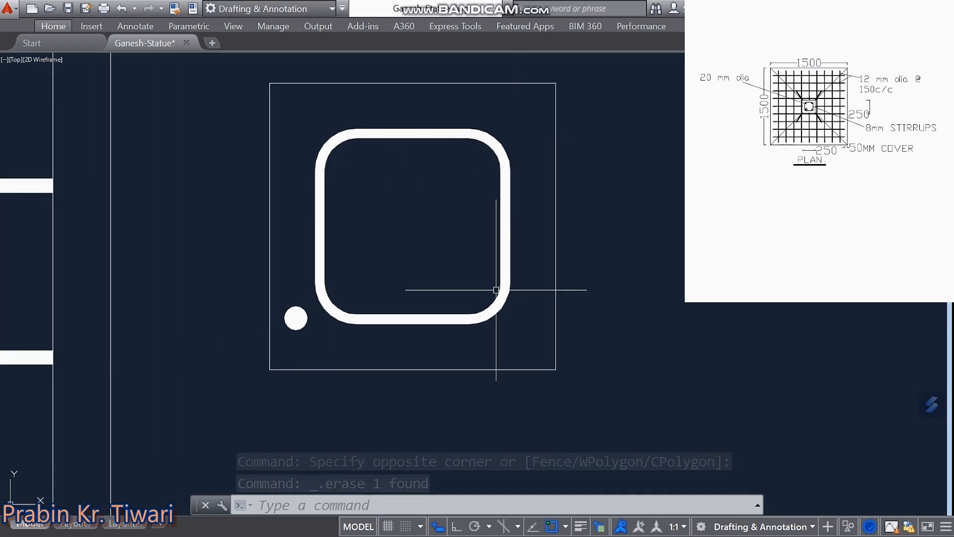
pyautogui.click(311, 305)
pyautogui.click(291, 329)
pyautogui.rightClick(343, 349)
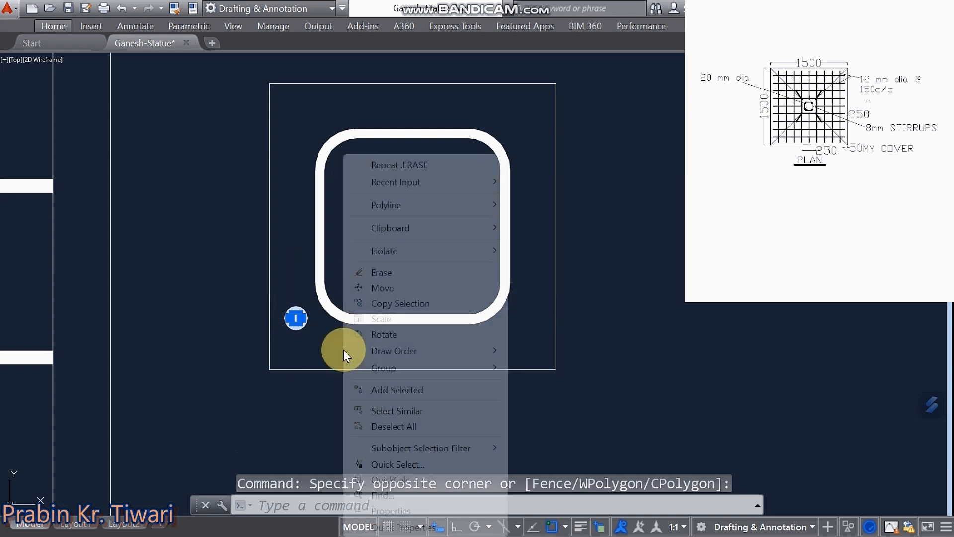
pyautogui.click(383, 289)
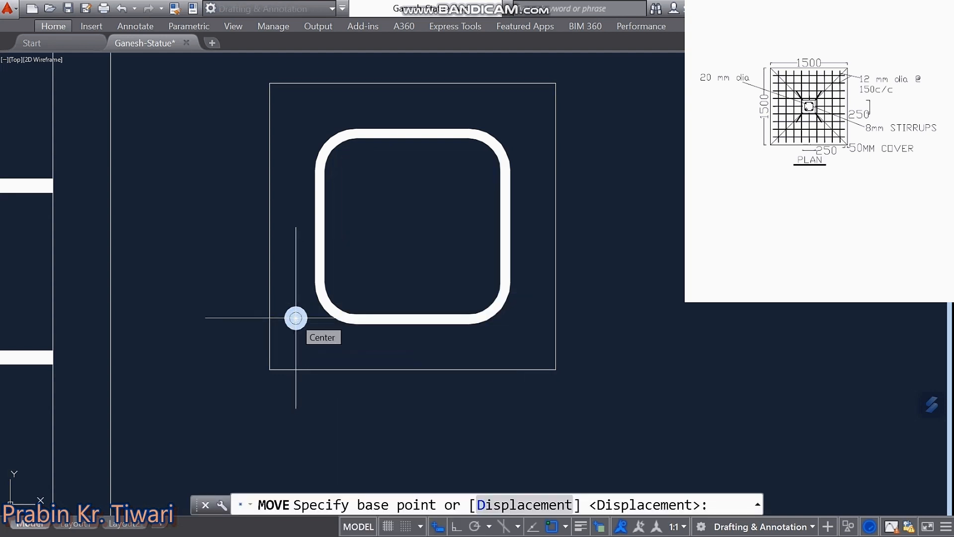
pyautogui.click(295, 318)
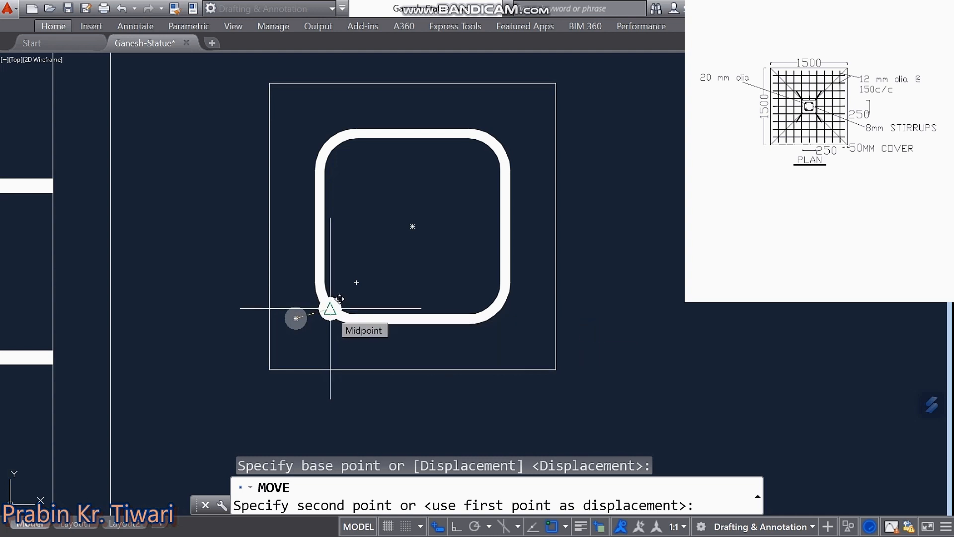
pyautogui.click(330, 308)
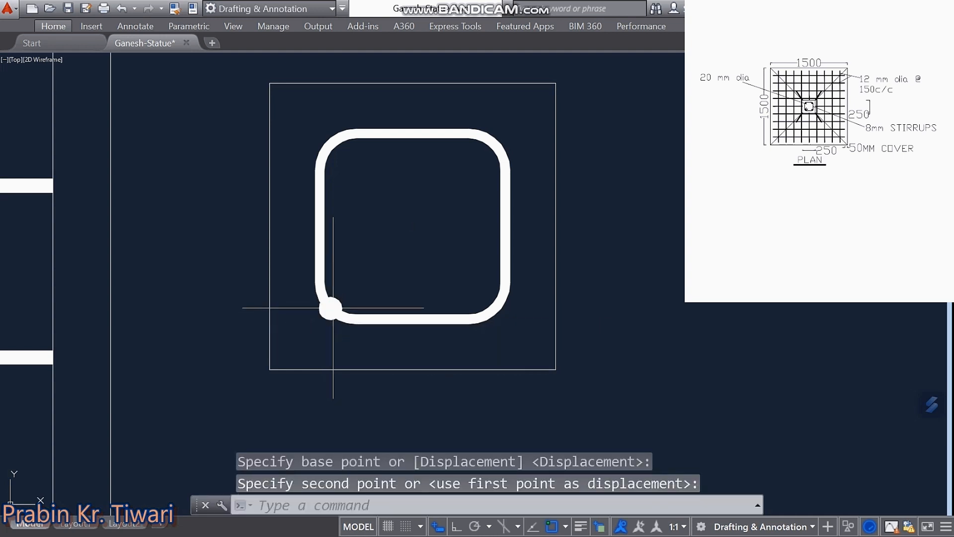
# - Move the donut 14 mm diagonally inward from the stirrup's lower-left corner arc toward the arc's center
pyautogui.click(332, 306)
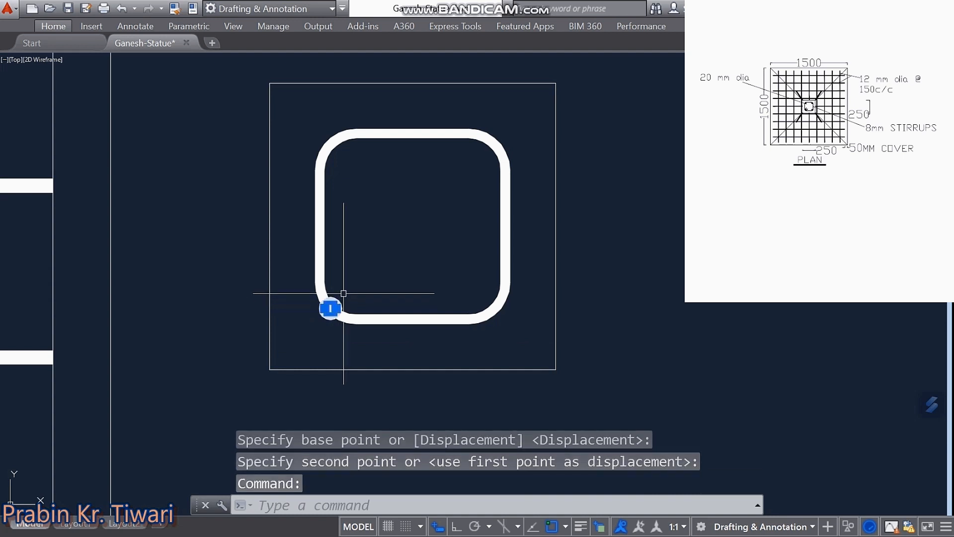
pyautogui.rightClick(357, 278)
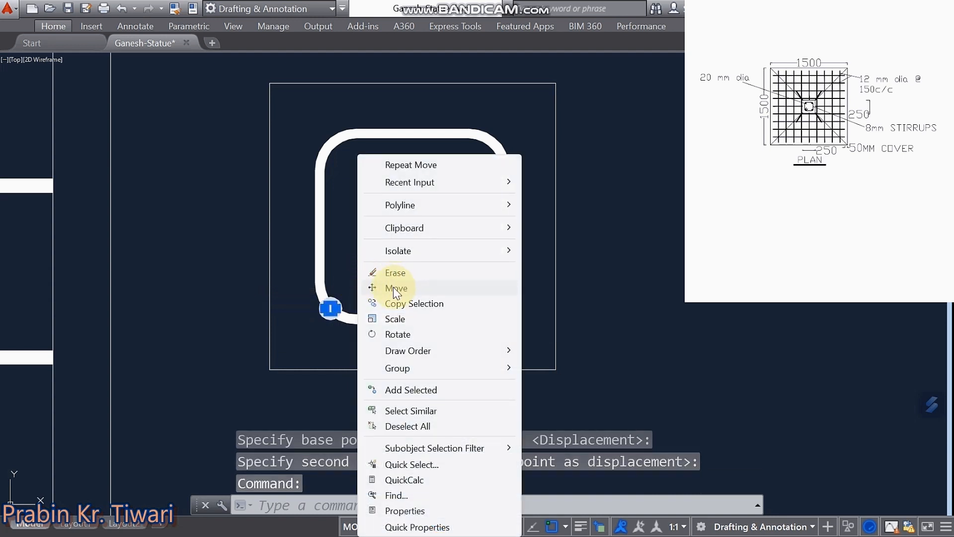
pyautogui.click(395, 288)
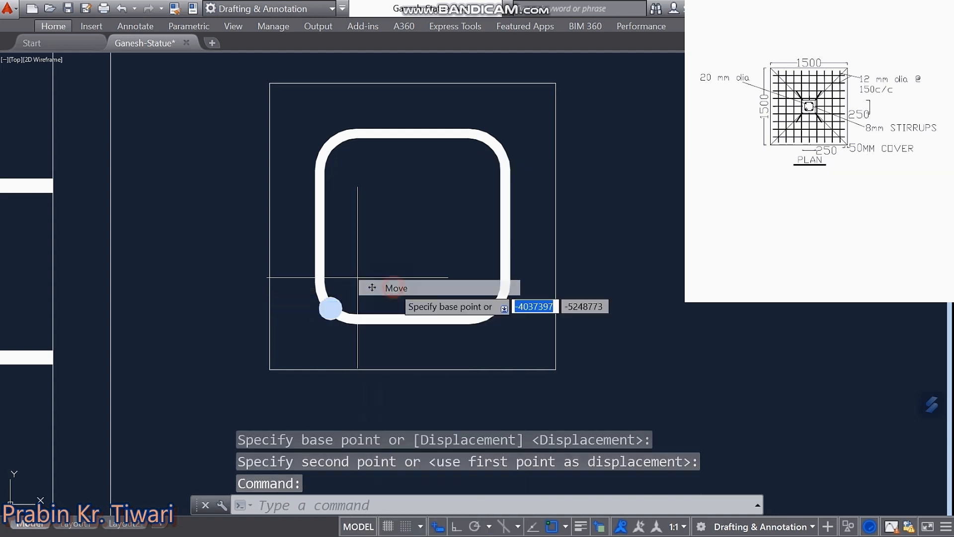
pyautogui.click(330, 308)
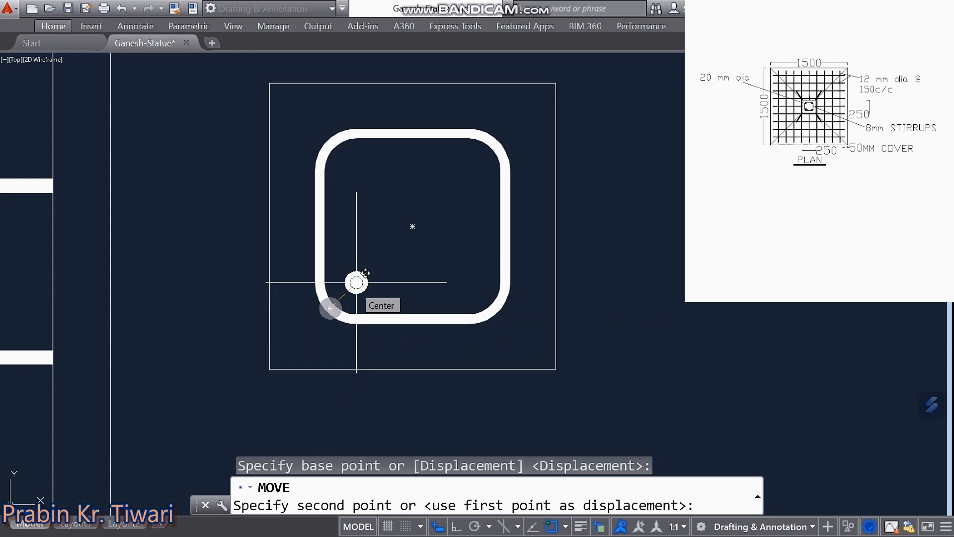
pyautogui.write('14')
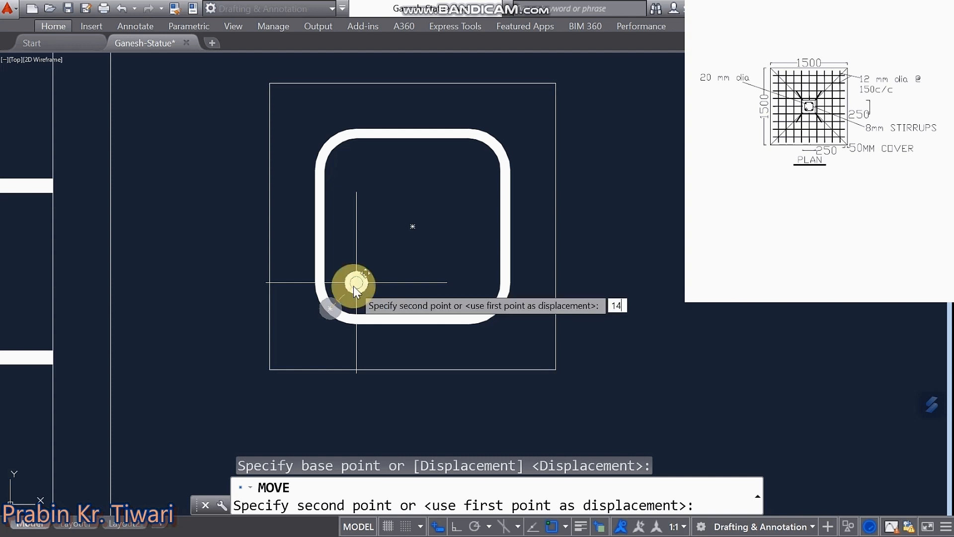
pyautogui.press('Return')
pyautogui.press('Escape')
pyautogui.press('Escape')
pyautogui.press('Escape')
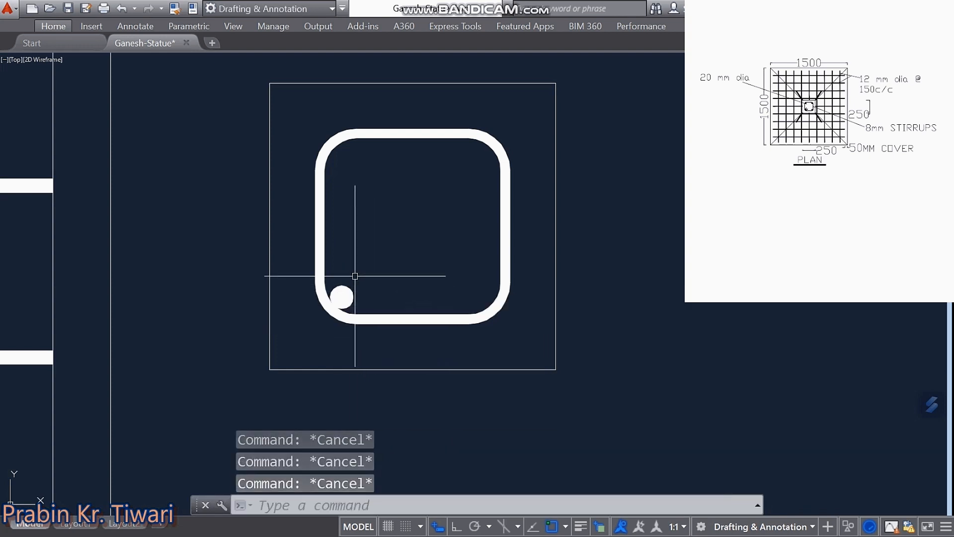
# - Mirror the lower-left bar about the column's vertical centerline with Ortho on, keeping the source object
pyautogui.moveTo(394, 284); pyautogui.dragTo(368, 292, button='middle')
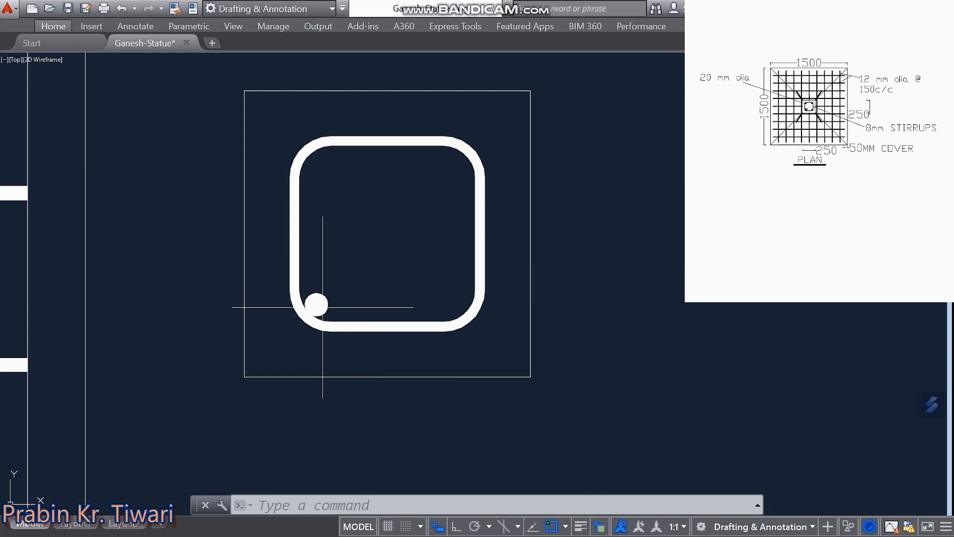
pyautogui.click(318, 303)
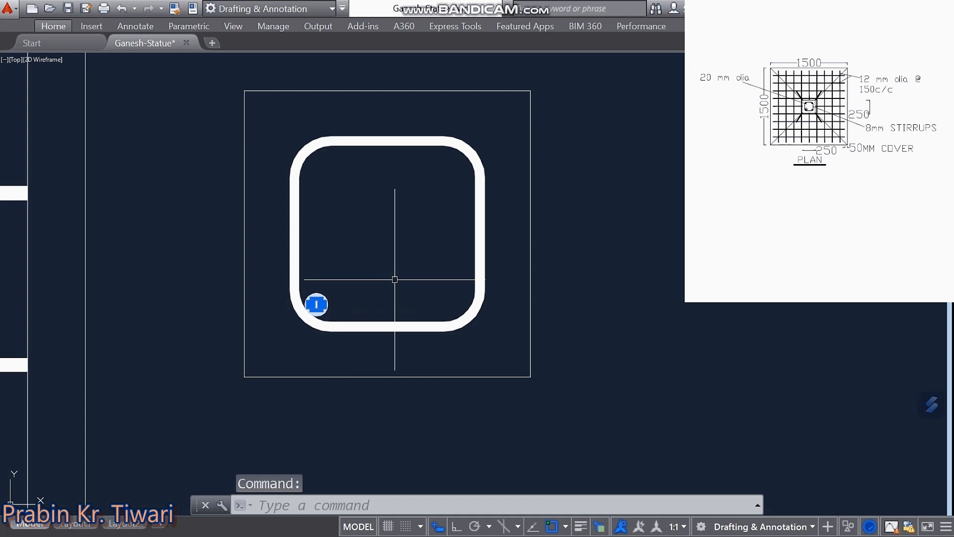
pyautogui.write('MI')
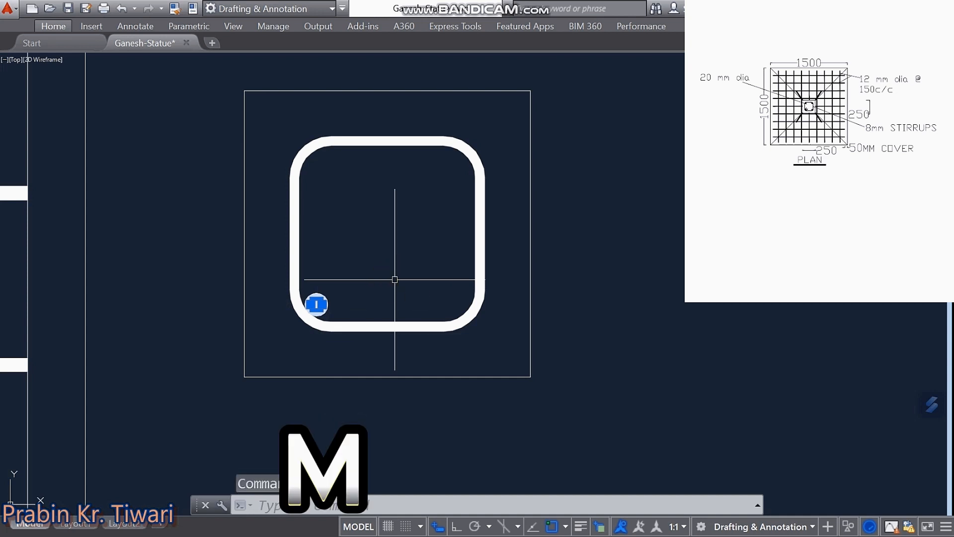
pyautogui.press('Return')
pyautogui.click(386, 234)
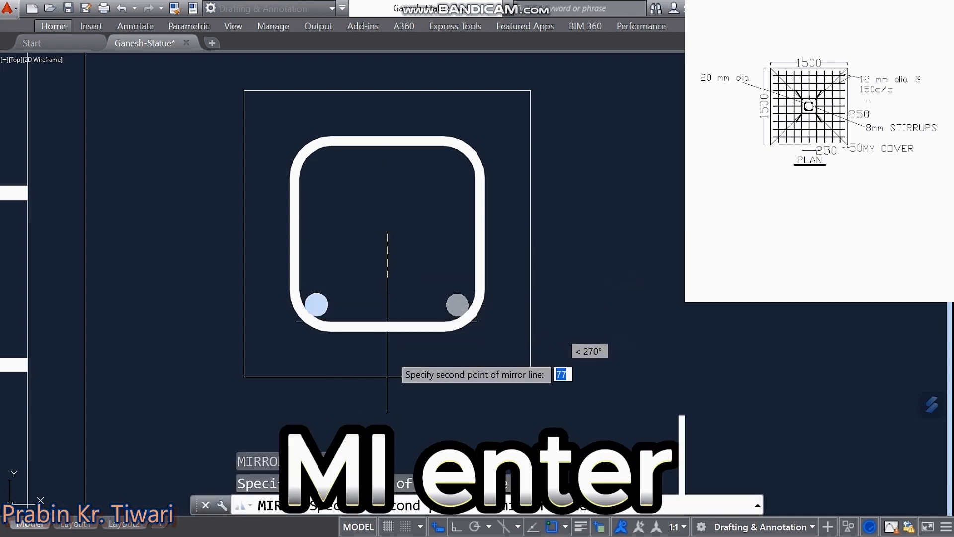
pyautogui.click(455, 528)
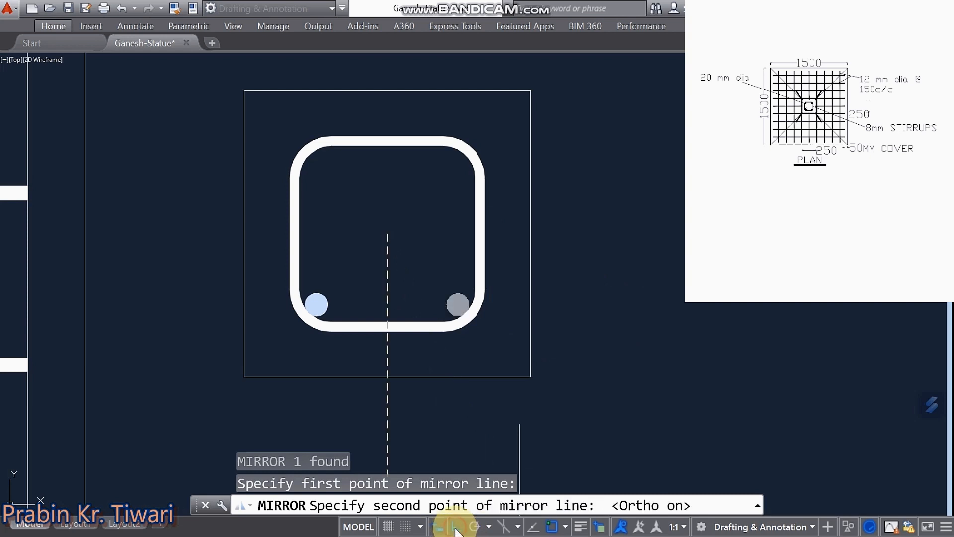
pyautogui.click(396, 400)
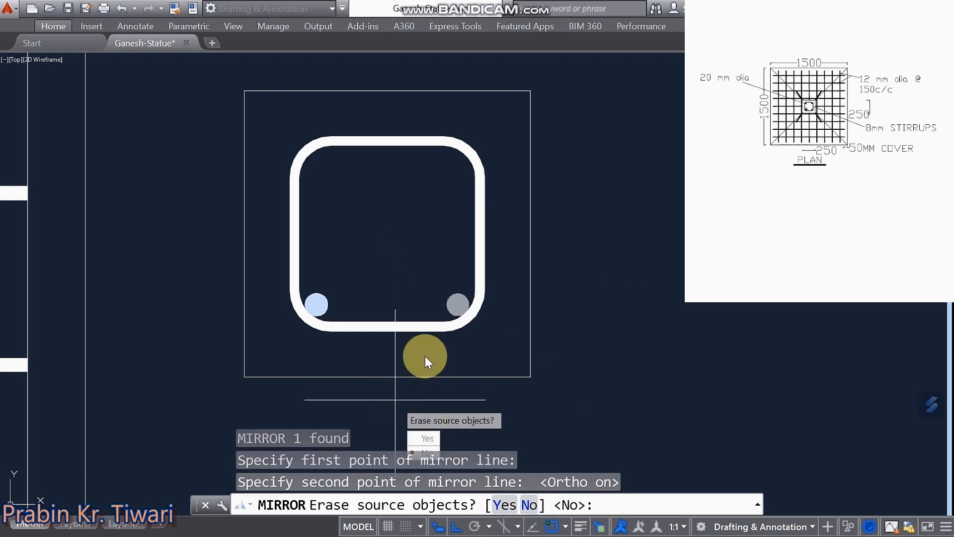
pyautogui.moveTo(425, 356); pyautogui.dragTo(426, 299, button='middle')
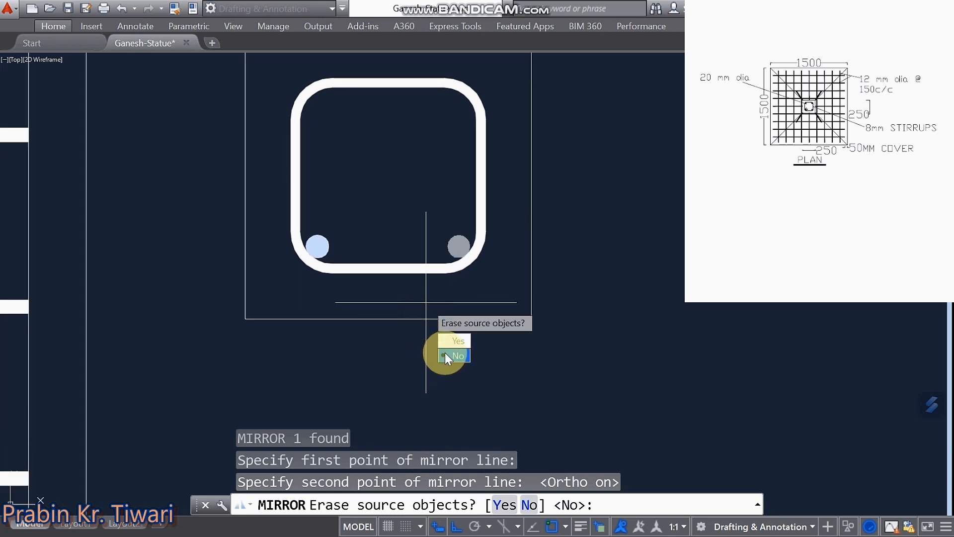
pyautogui.click(445, 355)
pyautogui.moveTo(416, 244); pyautogui.dragTo(416, 310, button='middle')
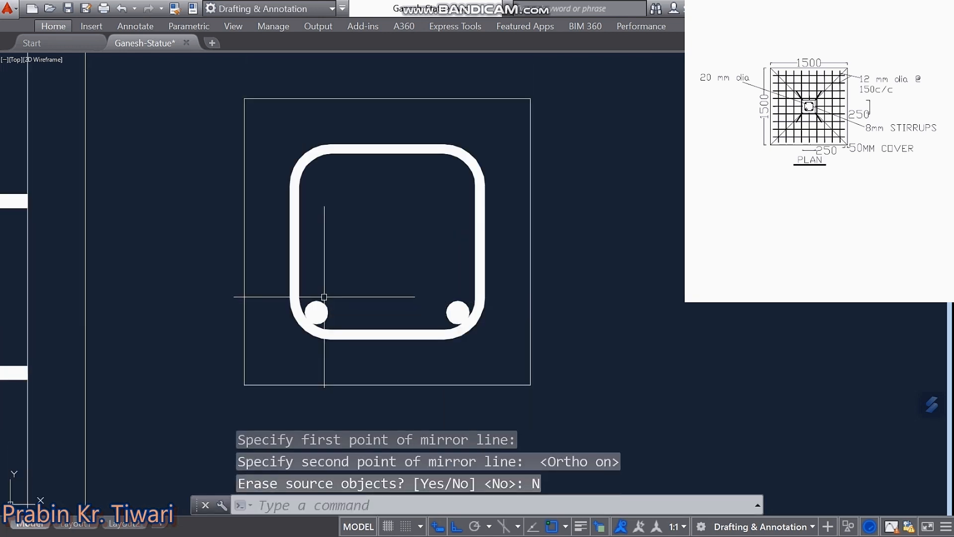
# - Mirror the two lower bars about the column's horizontal centerline, keeping the source objects
pyautogui.click(315, 309)
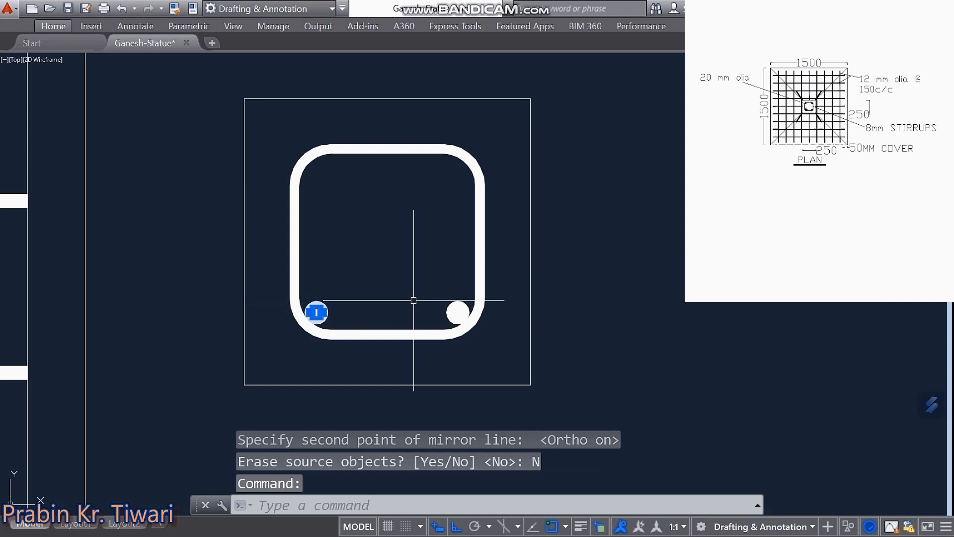
pyautogui.click(454, 308)
pyautogui.moveTo(391, 264); pyautogui.dragTo(388, 301, button='middle')
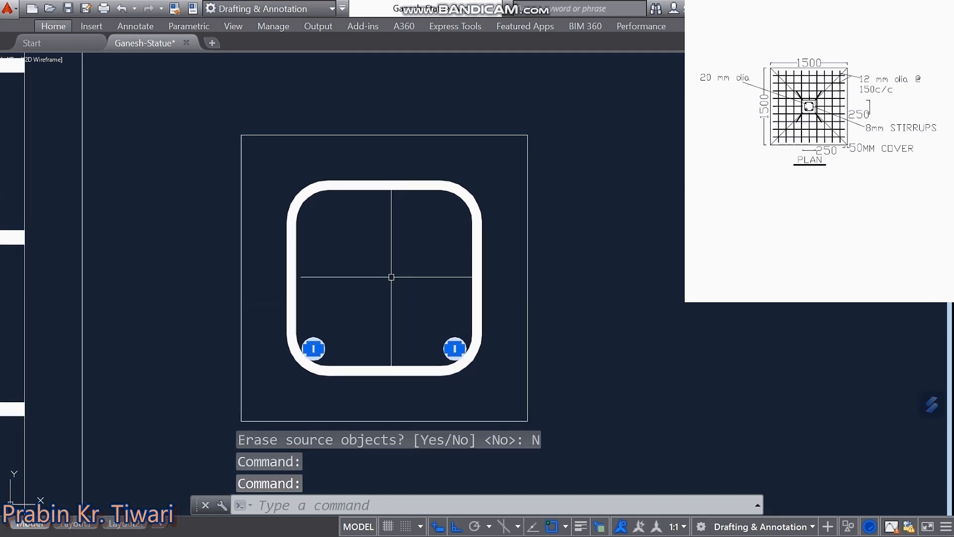
pyautogui.write('mi')
pyautogui.press('Return')
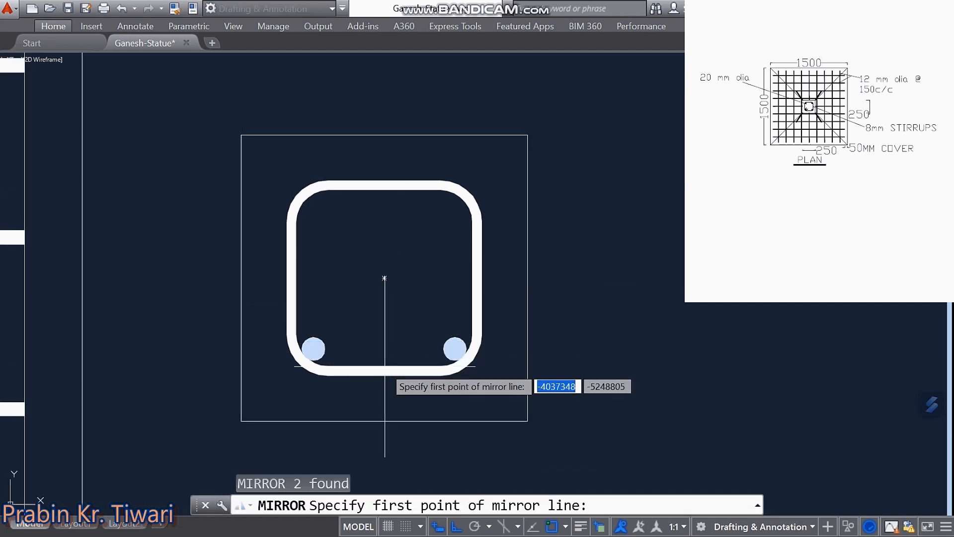
pyautogui.click(384, 282)
pyautogui.click(173, 288)
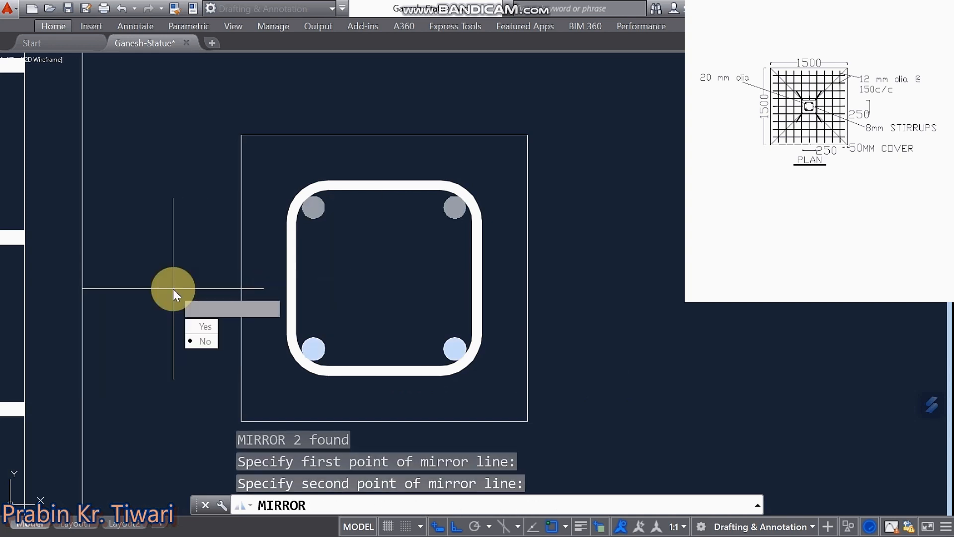
pyautogui.click(199, 341)
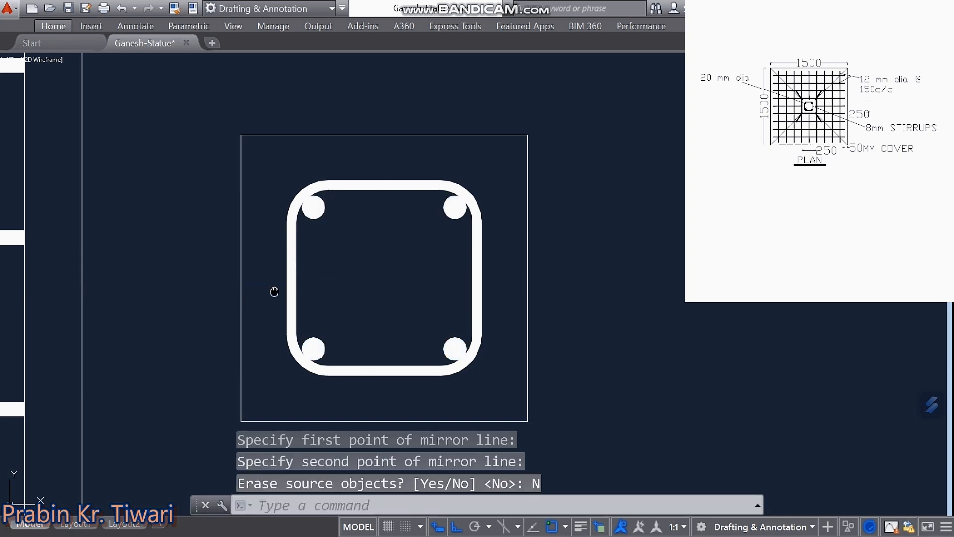
pyautogui.moveTo(273, 292); pyautogui.dragTo(251, 291, button='middle')
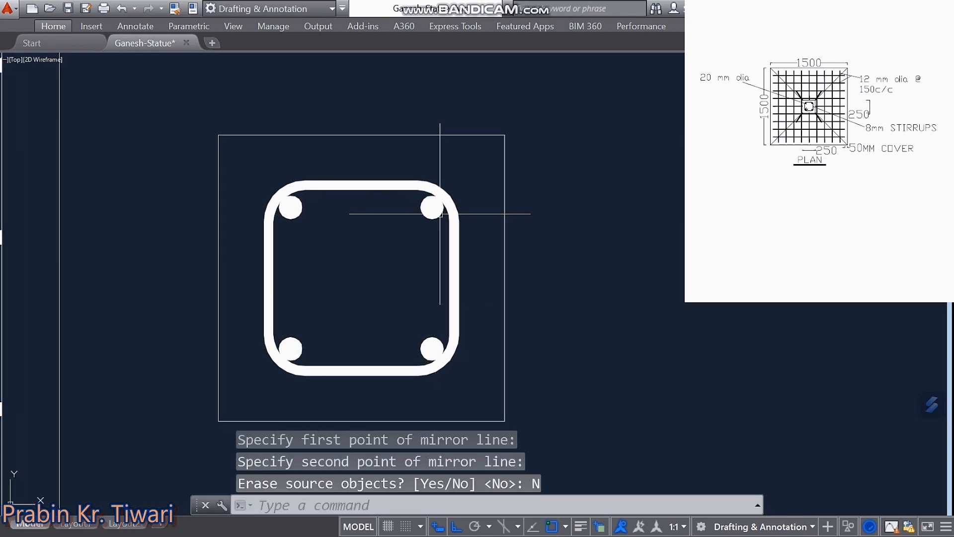
# - Draw a 50 mm line with Ortho off, diagonally inward from the stirrup's lower-left arc midpoint, and turn Ortho back on
pyautogui.scroll(-1, 308, 325)
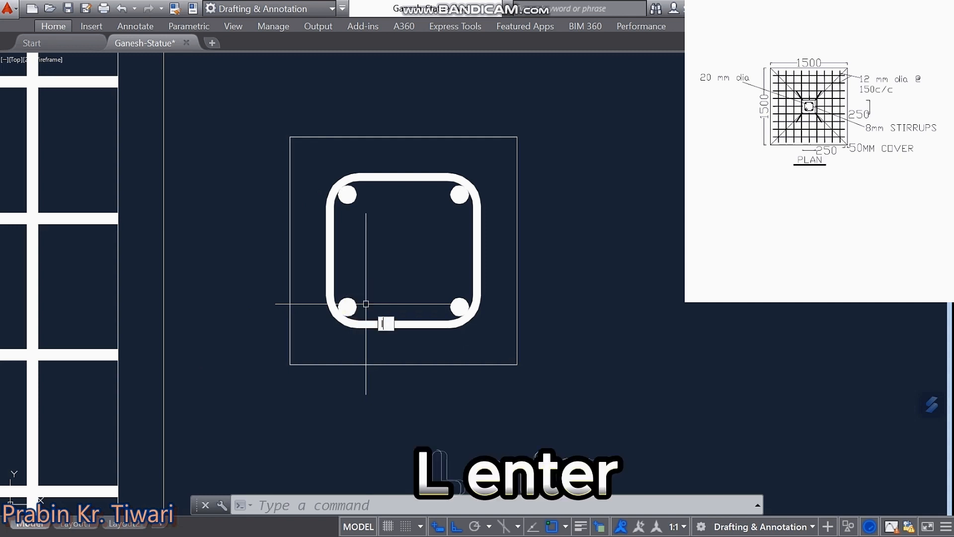
pyautogui.write('l')
pyautogui.press('Return')
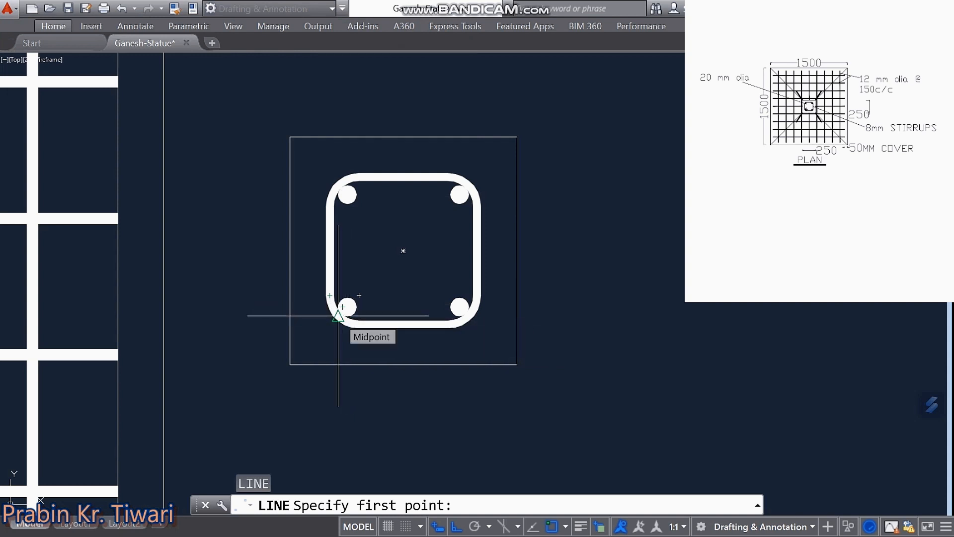
pyautogui.click(338, 315)
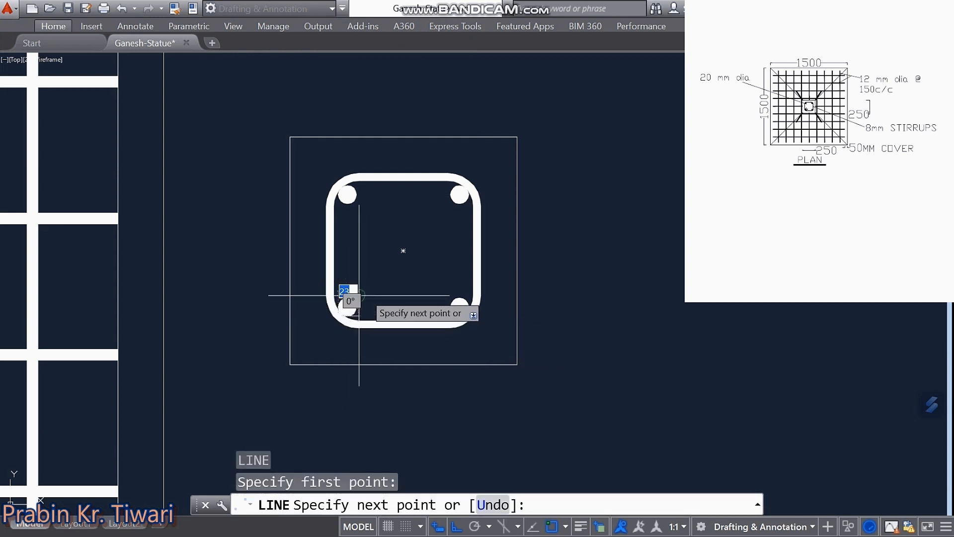
pyautogui.click(456, 528)
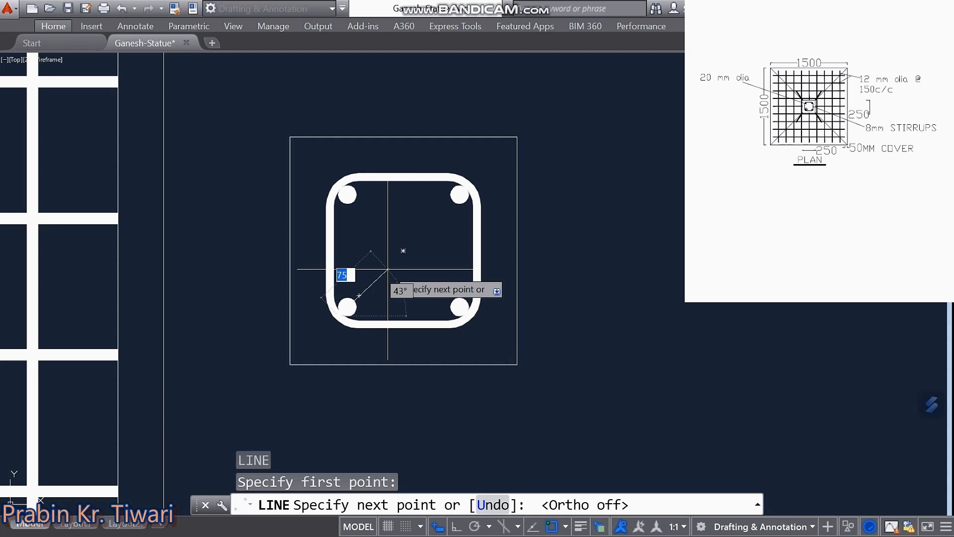
pyautogui.write('0')
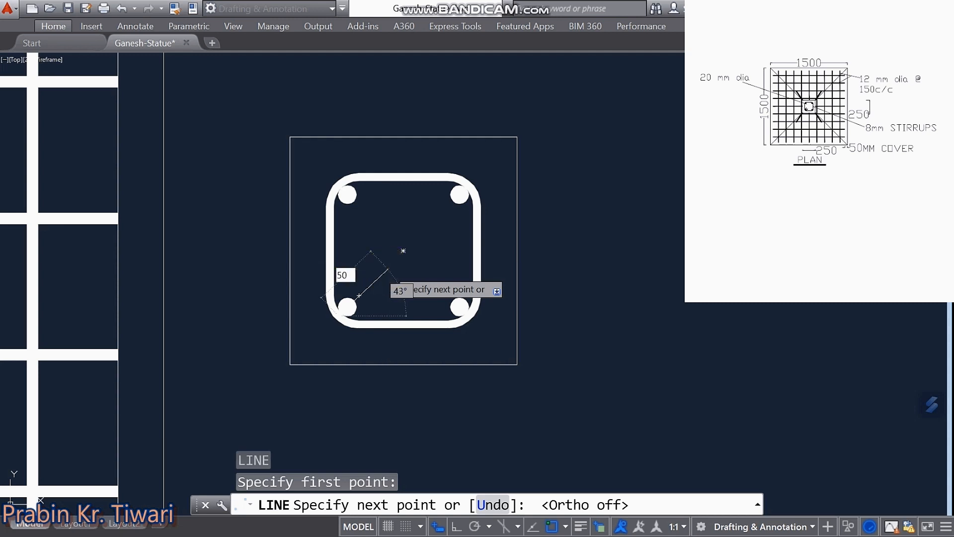
pyautogui.press('Return')
pyautogui.press('Escape')
pyautogui.press('Escape')
pyautogui.press('Escape')
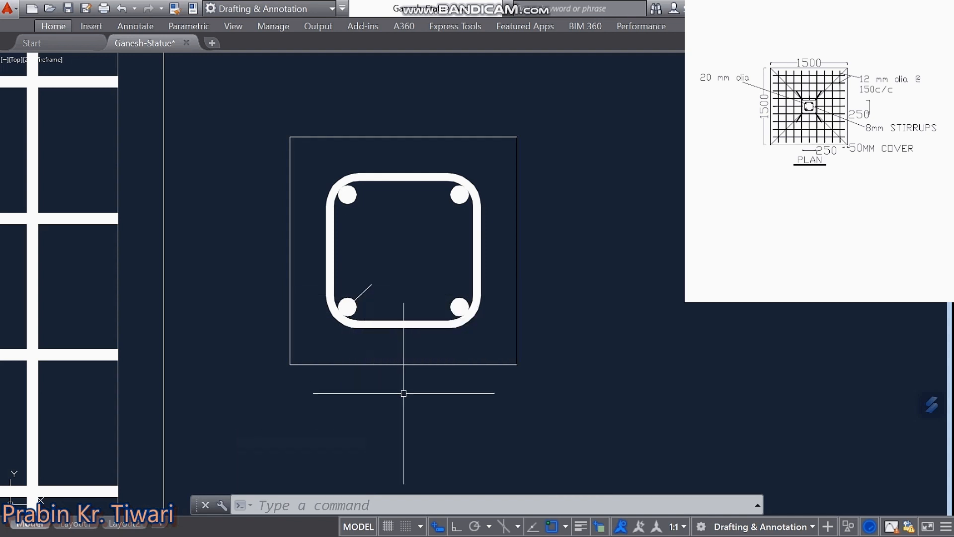
pyautogui.click(456, 526)
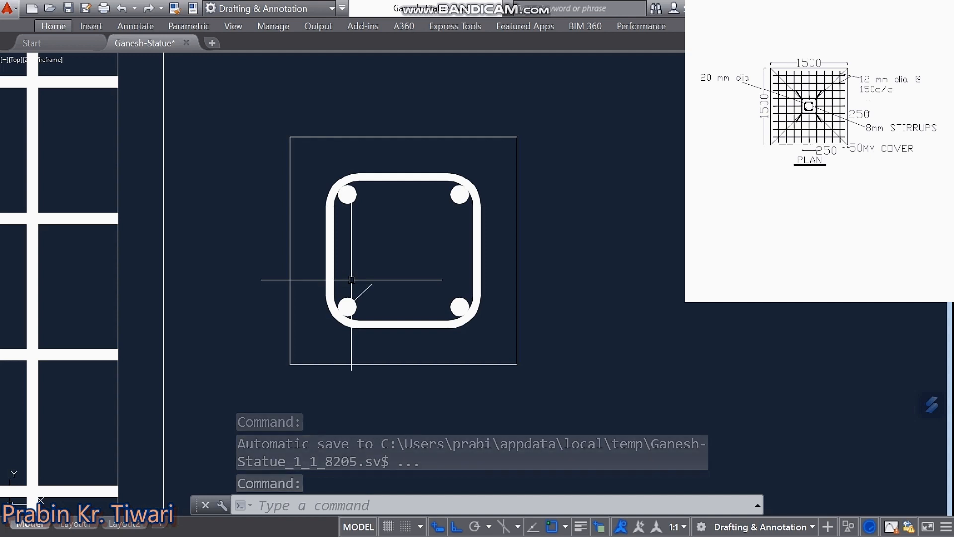
# - Offset the diagonal hook line 14 mm to both sides and erase the original line
pyautogui.write('OF')
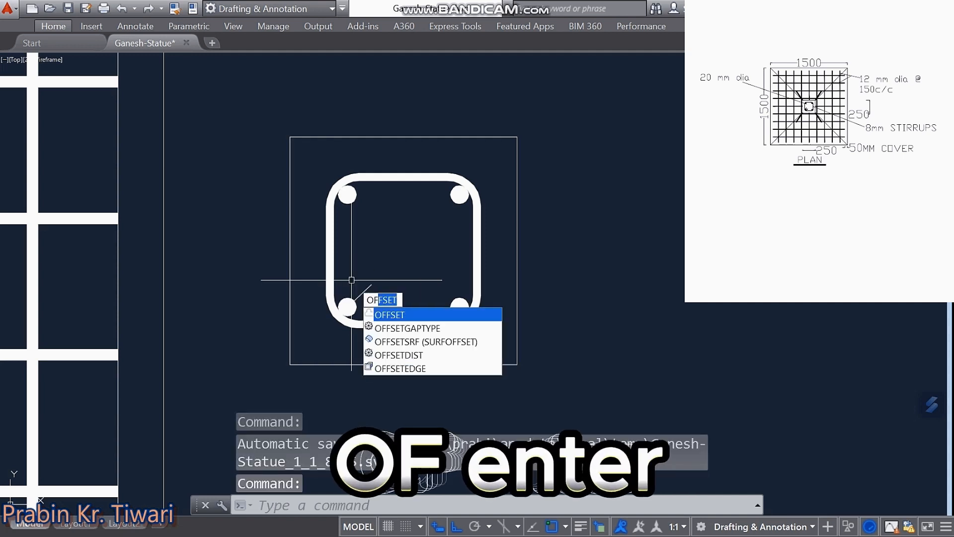
pyautogui.press('Return')
pyautogui.write('14')
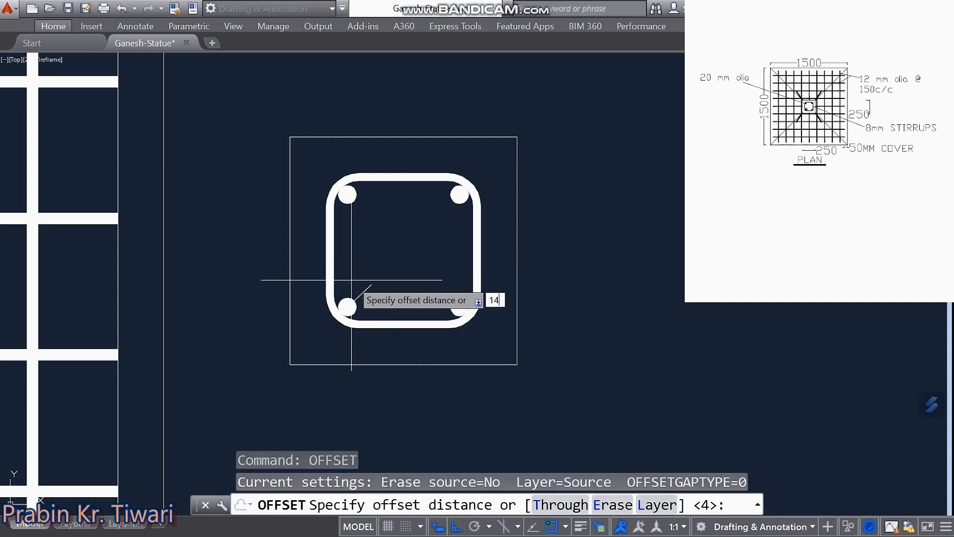
pyautogui.press('Return')
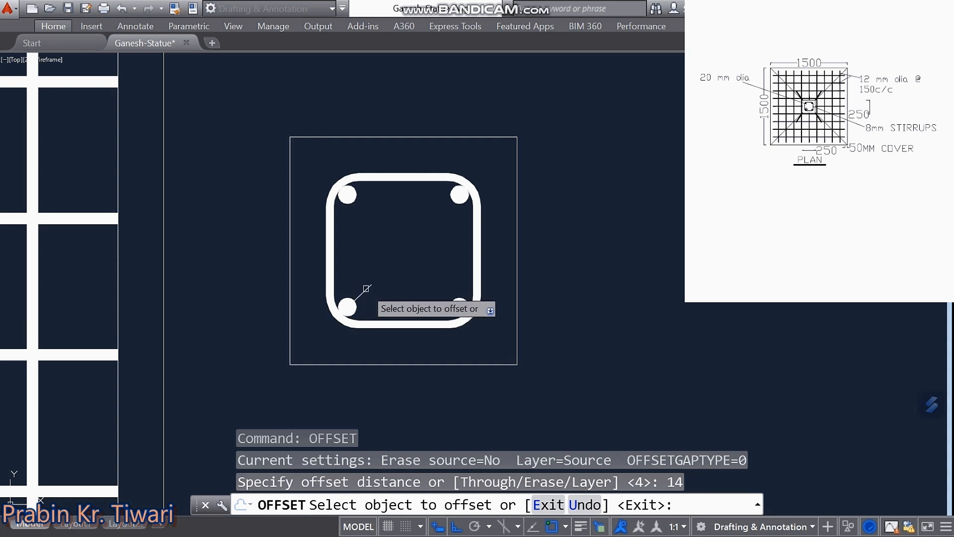
pyautogui.click(366, 288)
pyautogui.click(363, 284)
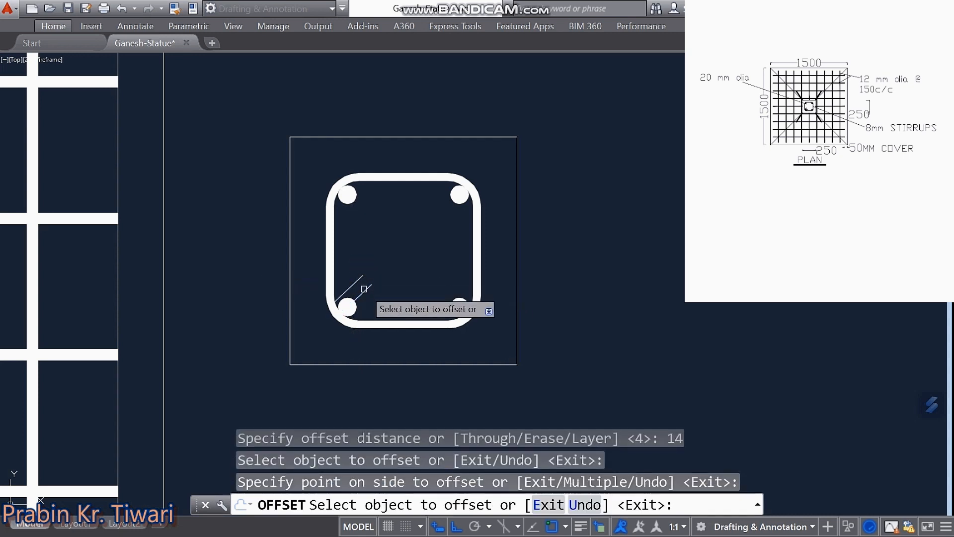
pyautogui.click(365, 290)
pyautogui.click(382, 305)
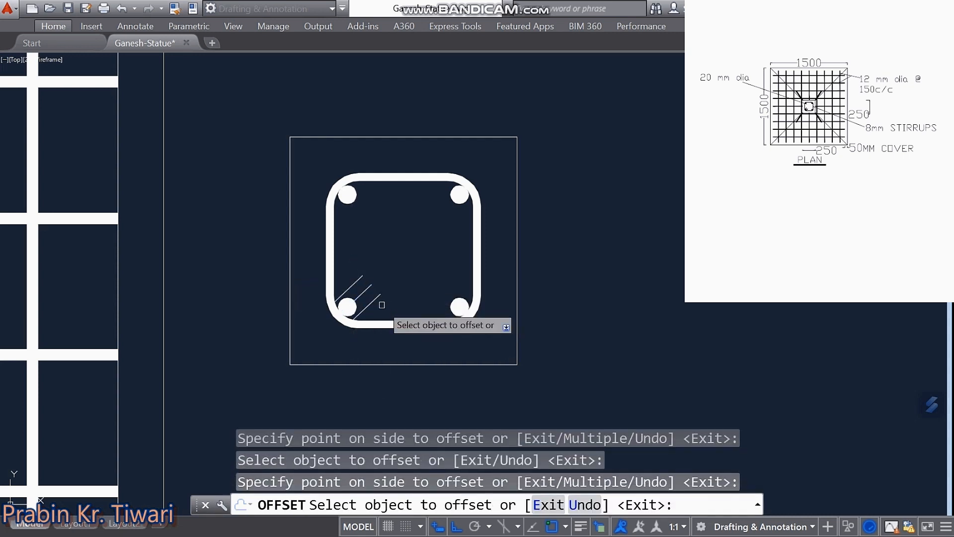
pyautogui.press('Escape')
pyautogui.press('Escape')
pyautogui.press('Escape')
pyautogui.click(367, 289)
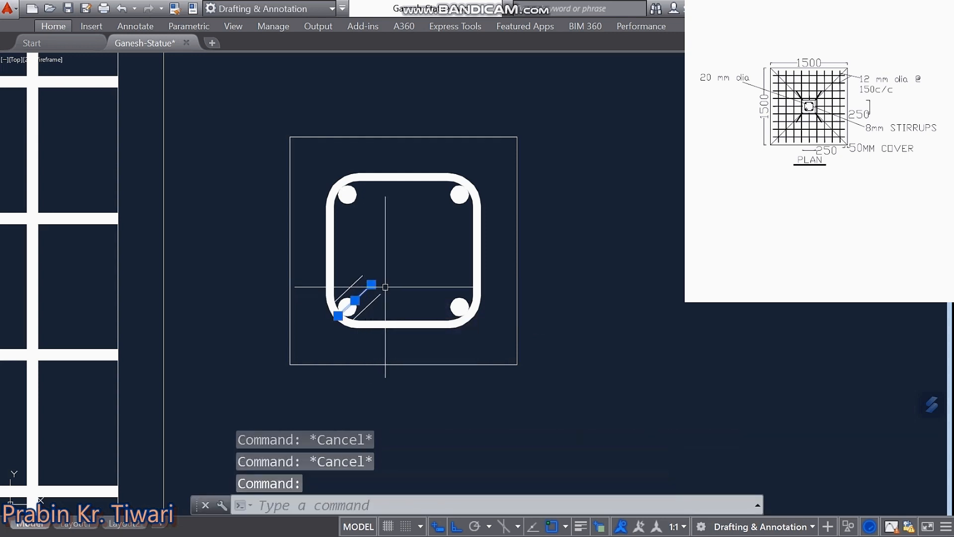
pyautogui.press('Delete')
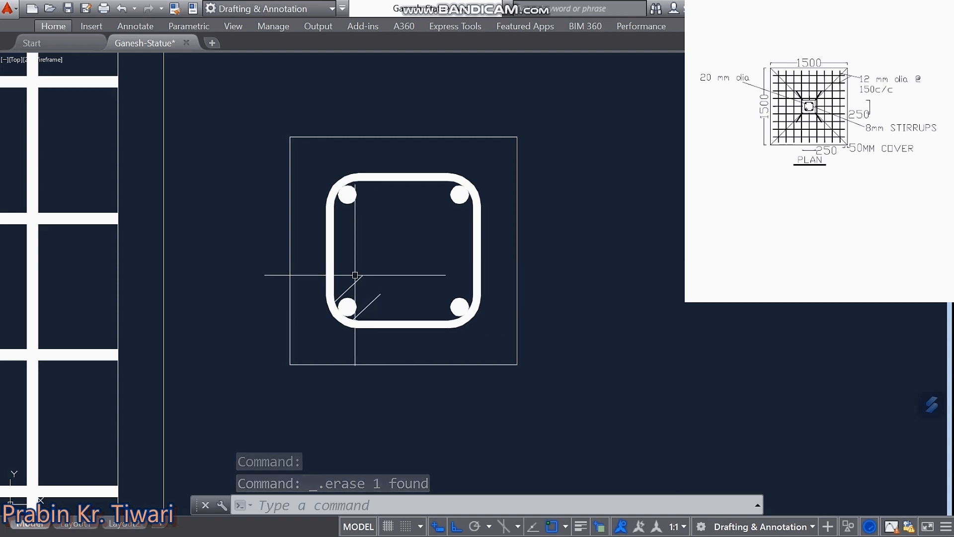
# - Convert the upper diagonal hook line into a polyline and widen it to match the stirrup's thickness
pyautogui.write('pe')
pyautogui.press('Return')
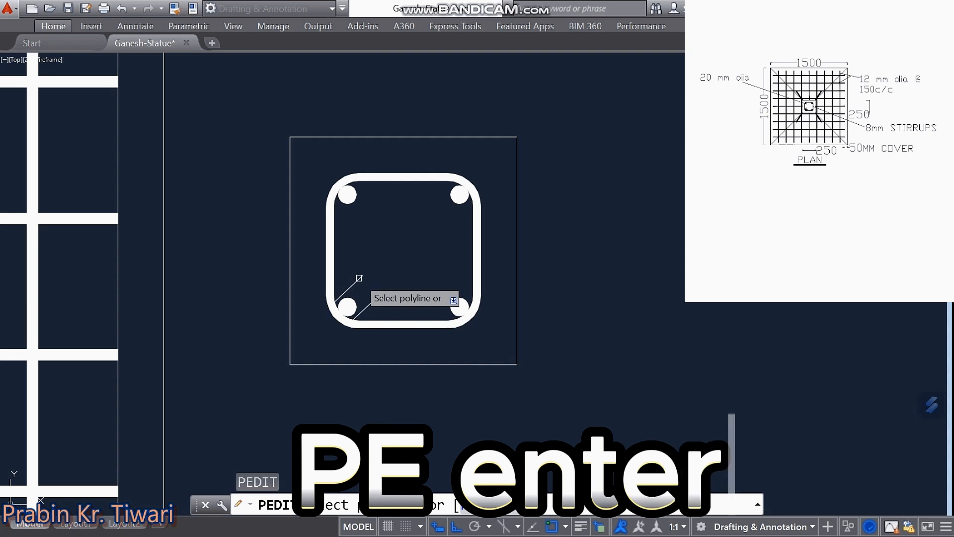
pyautogui.click(359, 278)
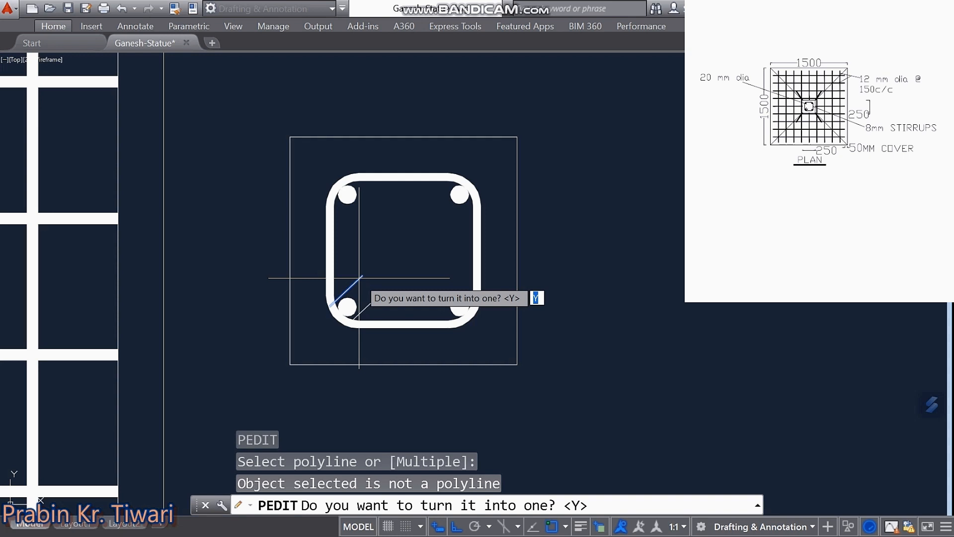
pyautogui.press('Return')
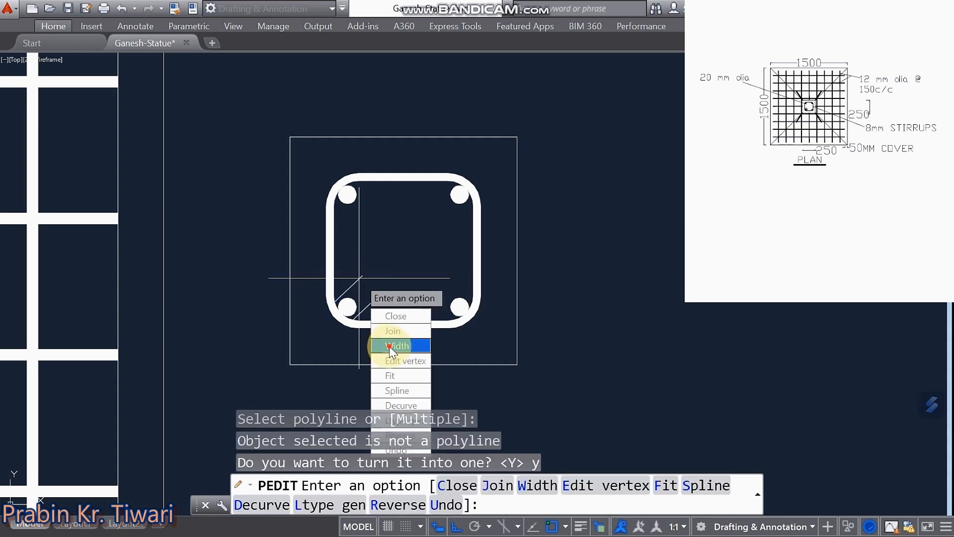
pyautogui.write('W')
pyautogui.press('Return')
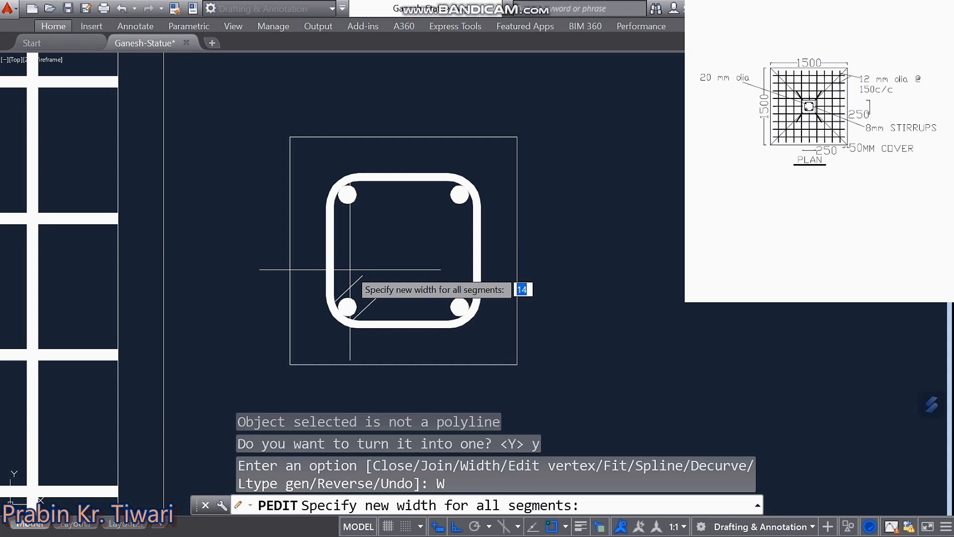
pyautogui.press('Return')
pyautogui.press('Escape')
pyautogui.press('Escape')
pyautogui.press('Escape')
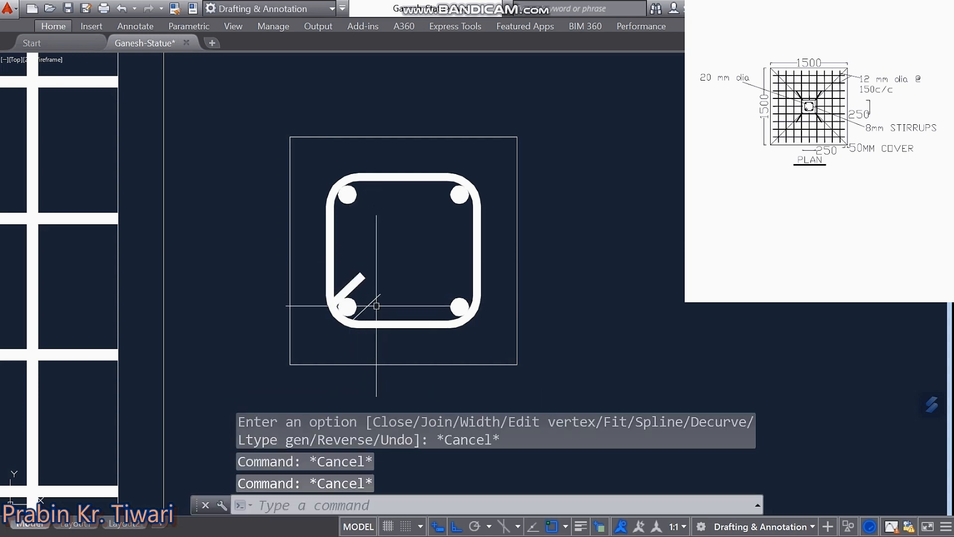
# - Convert the lower diagonal hook line into a polyline and set its width to 8 mm
pyautogui.rightClick(371, 300)
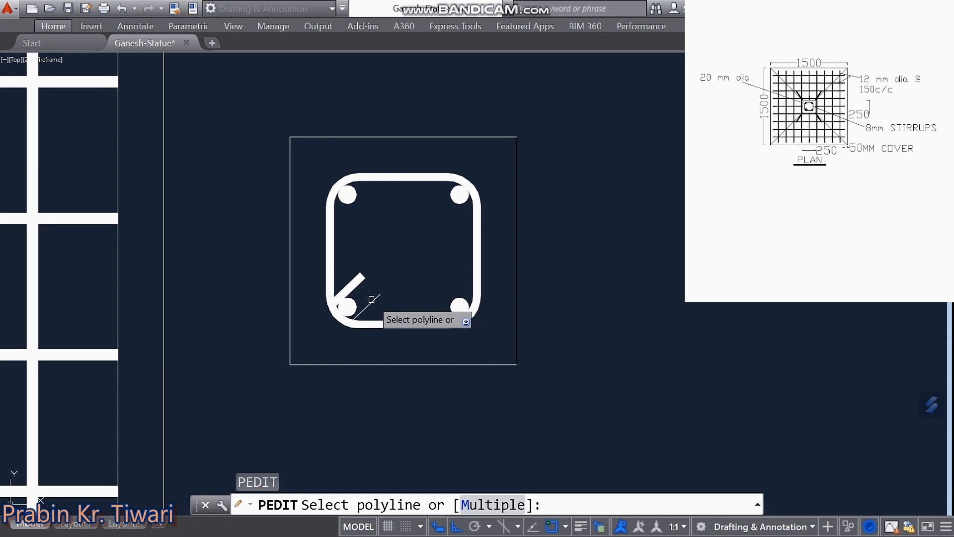
pyautogui.click(372, 299)
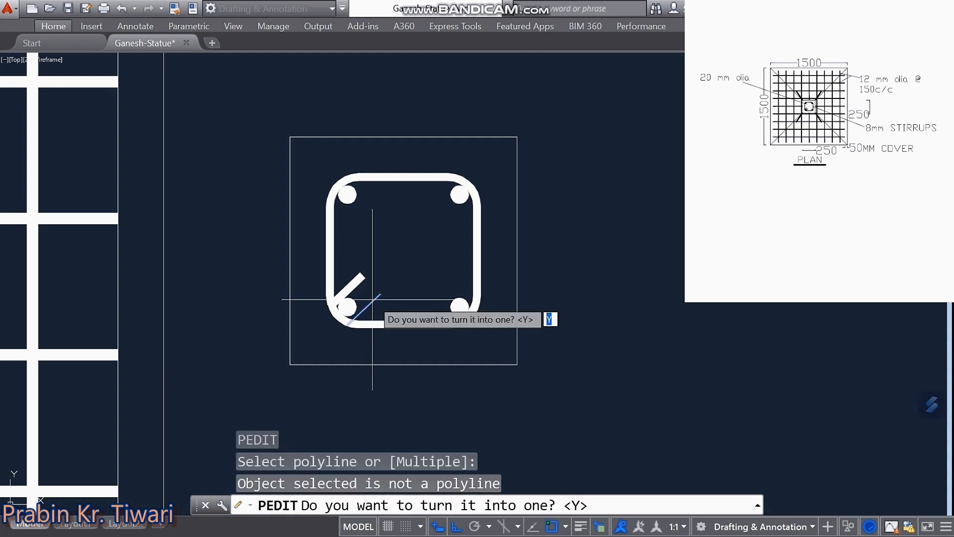
pyautogui.write('y')
pyautogui.press('Return')
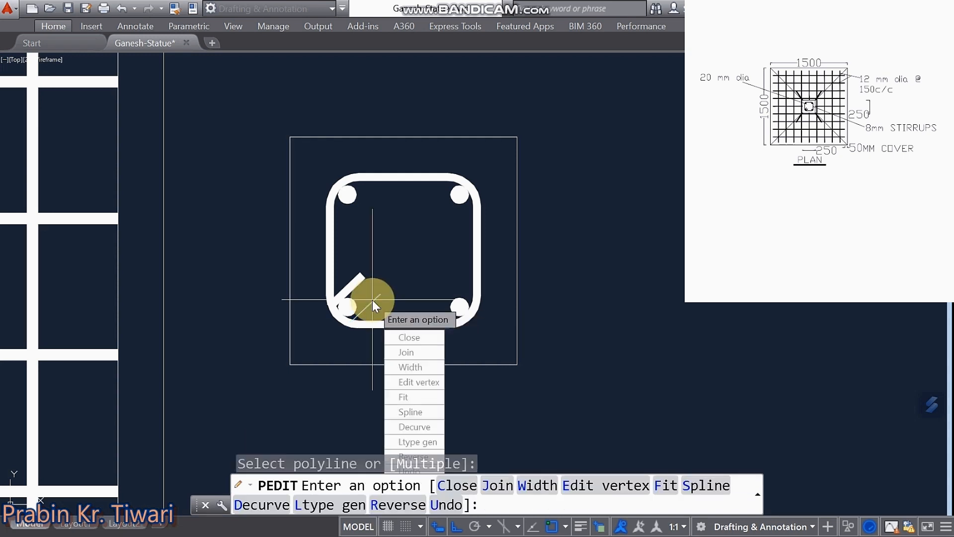
pyautogui.write('W')
pyautogui.press('Return')
pyautogui.write('8')
pyautogui.press('Return')
pyautogui.press('Escape')
pyautogui.press('Escape')
pyautogui.press('Escape')
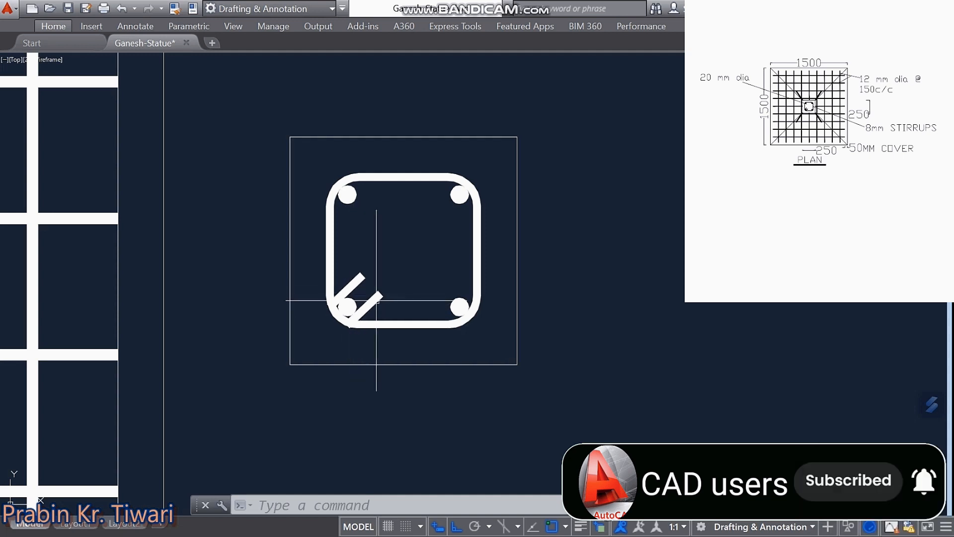
pyautogui.scroll(-5, 517, 208)
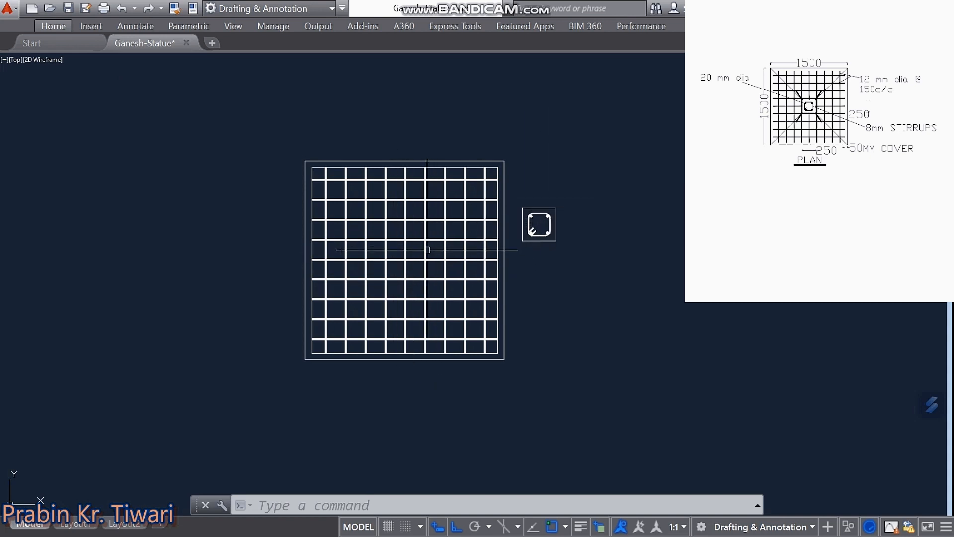
pyautogui.click(579, 199)
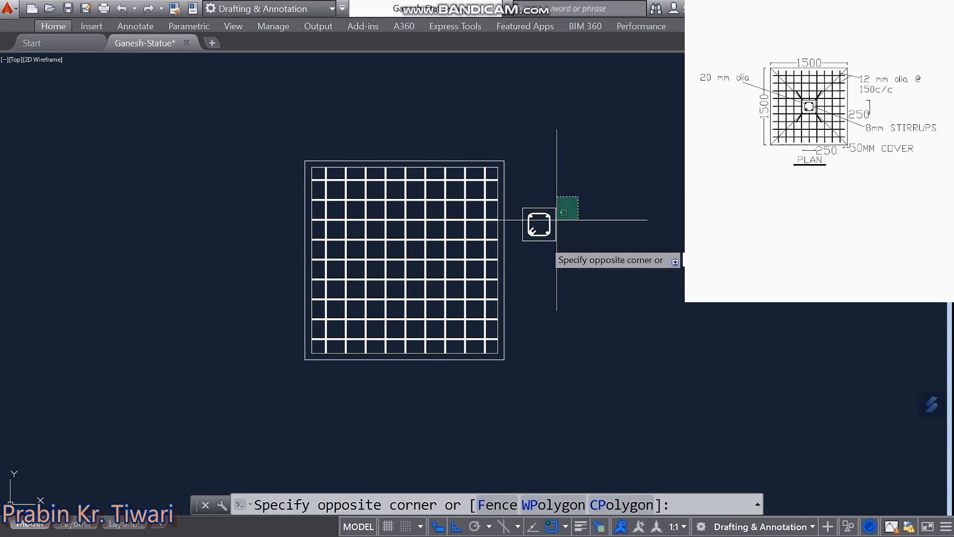
pyautogui.click(517, 261)
pyautogui.rightClick(549, 269)
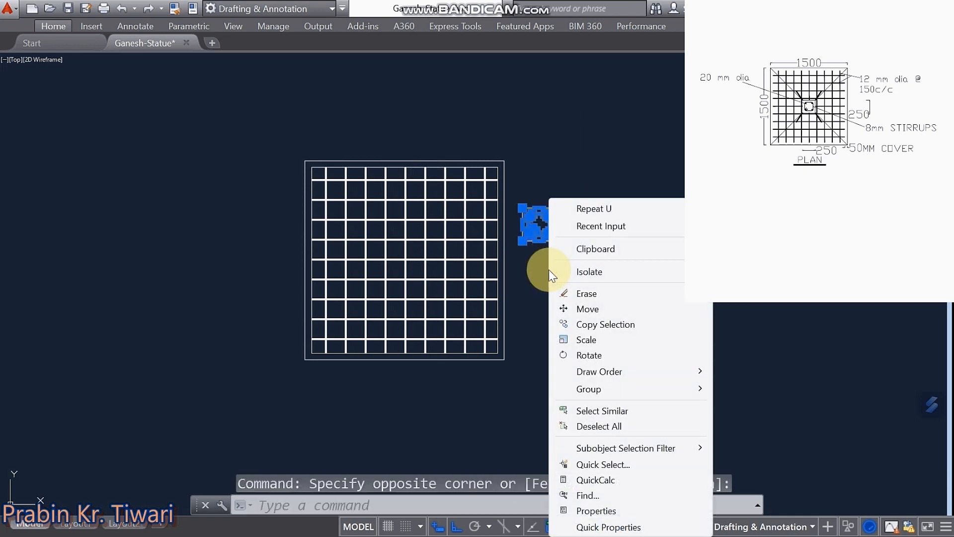
pyautogui.click(580, 309)
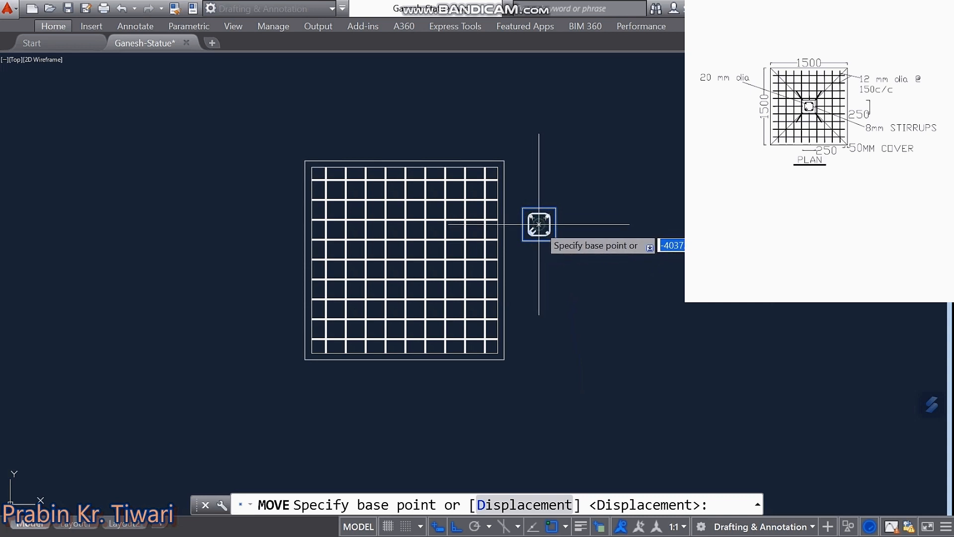
pyautogui.click(539, 223)
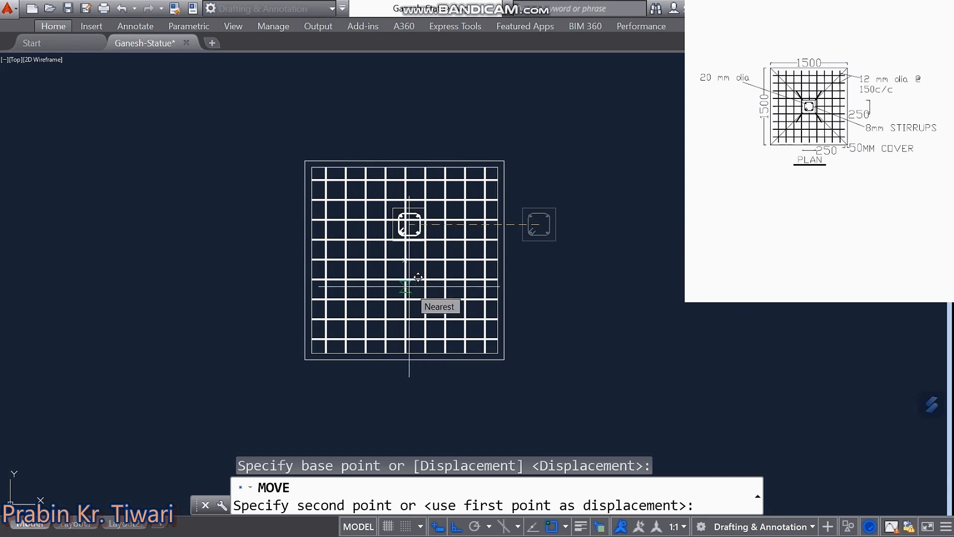
pyautogui.press('Escape')
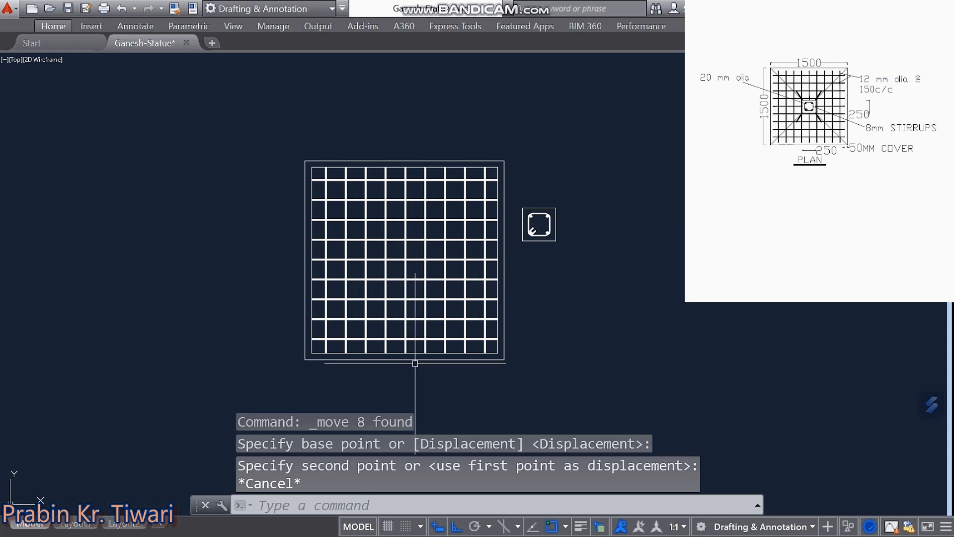
# - Join the four lines of the footing's outer square into a single polyline
pyautogui.press('Escape')
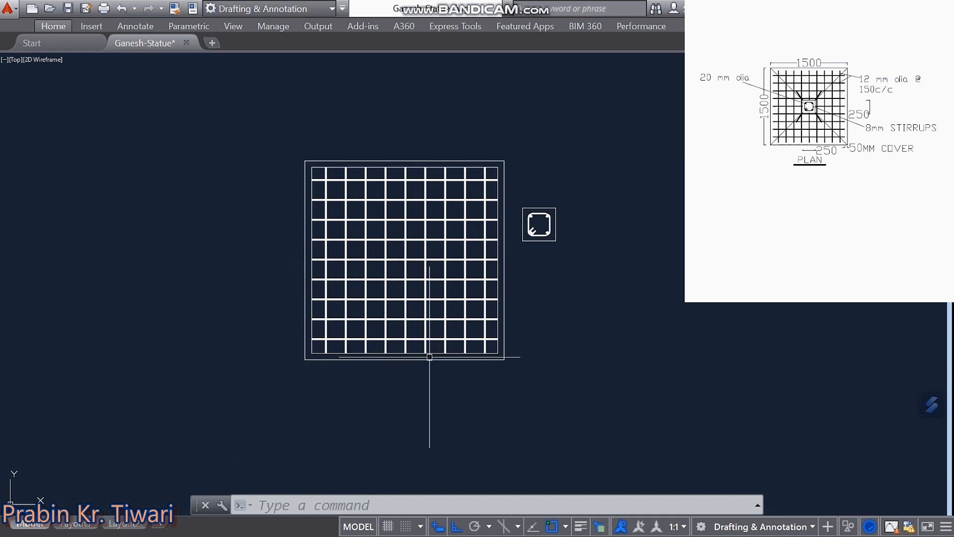
pyautogui.click(493, 359)
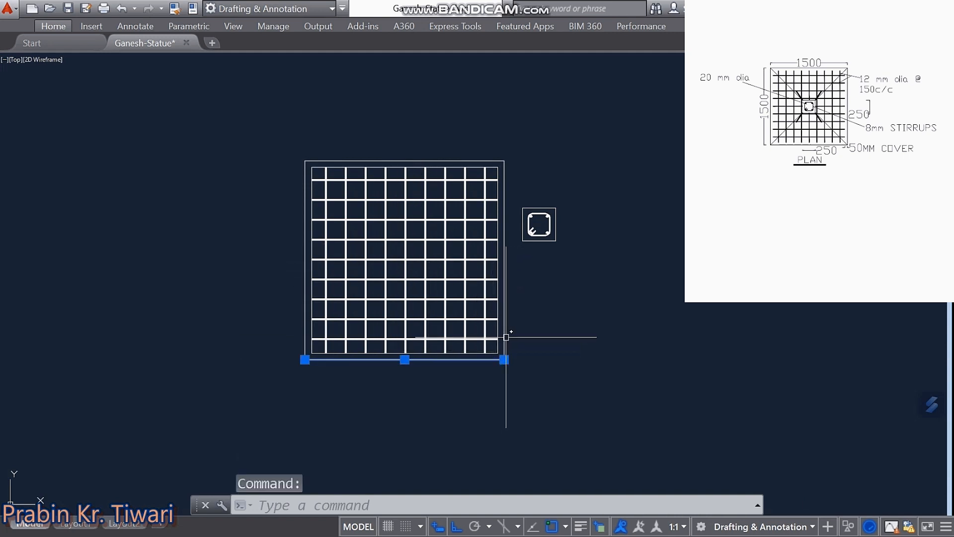
pyautogui.click(505, 337)
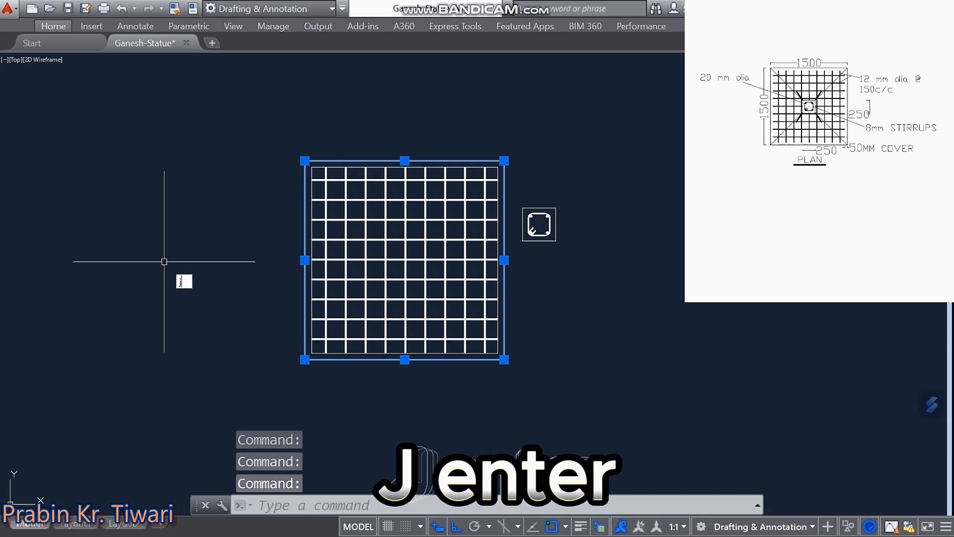
pyautogui.write('J')
pyautogui.press('Return')
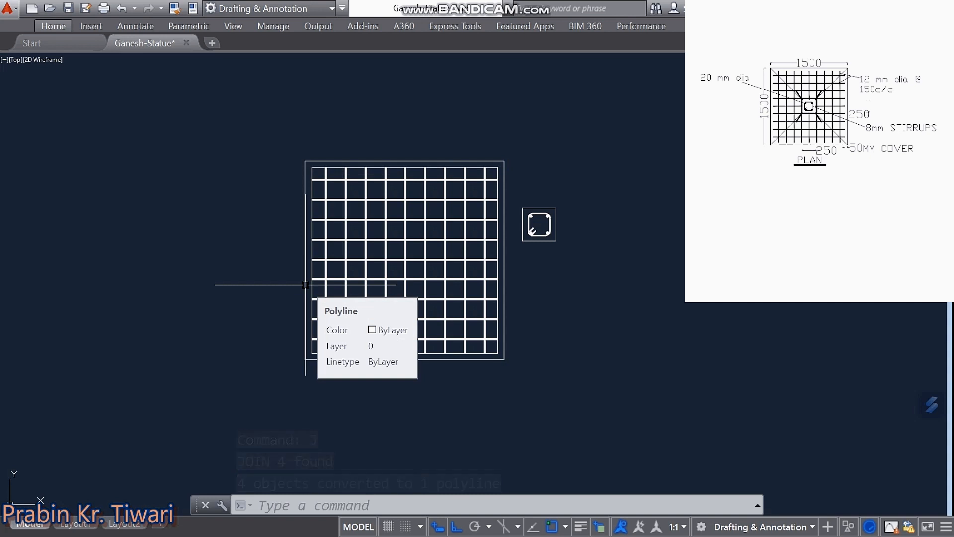
# - Move the complete column section from its geometric center to the geometric center of the footing
pyautogui.click(572, 188)
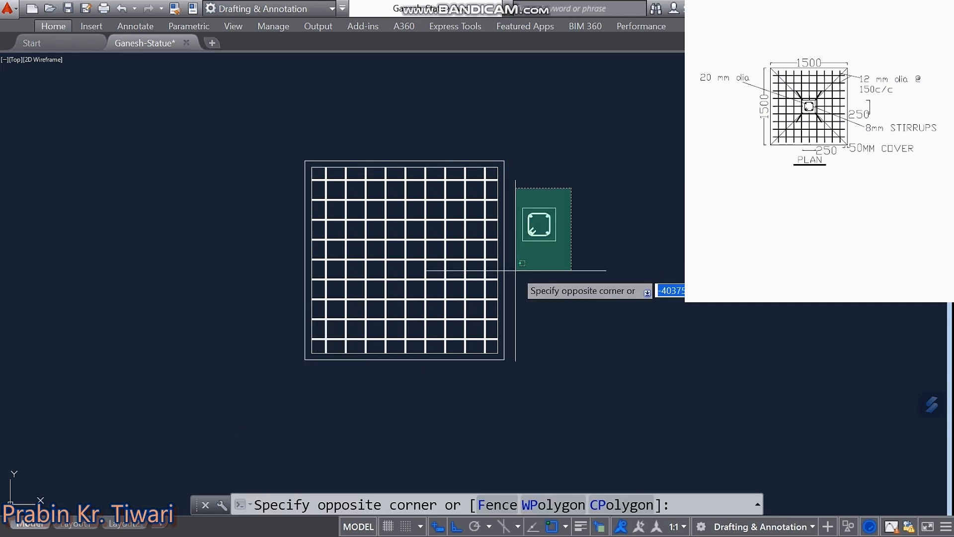
pyautogui.click(515, 271)
pyautogui.rightClick(524, 271)
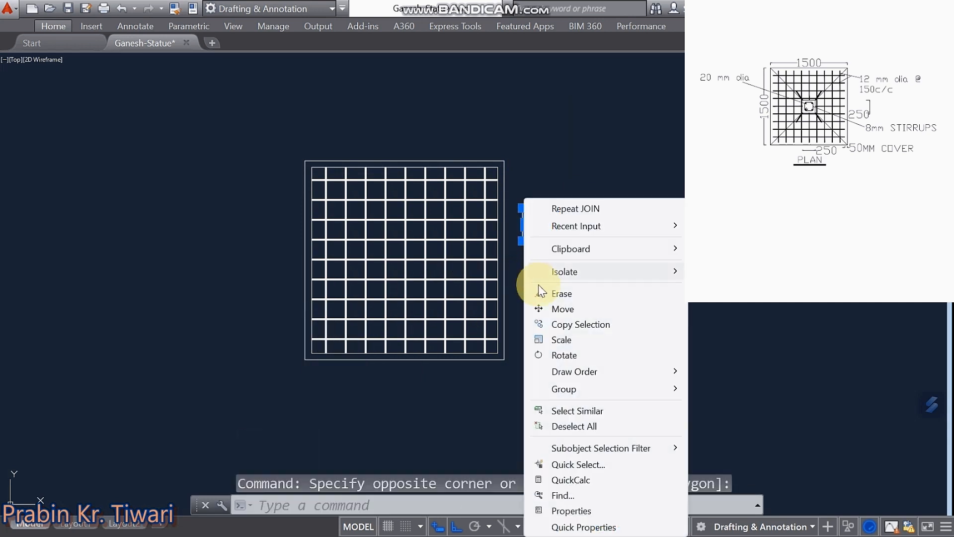
pyautogui.click(541, 310)
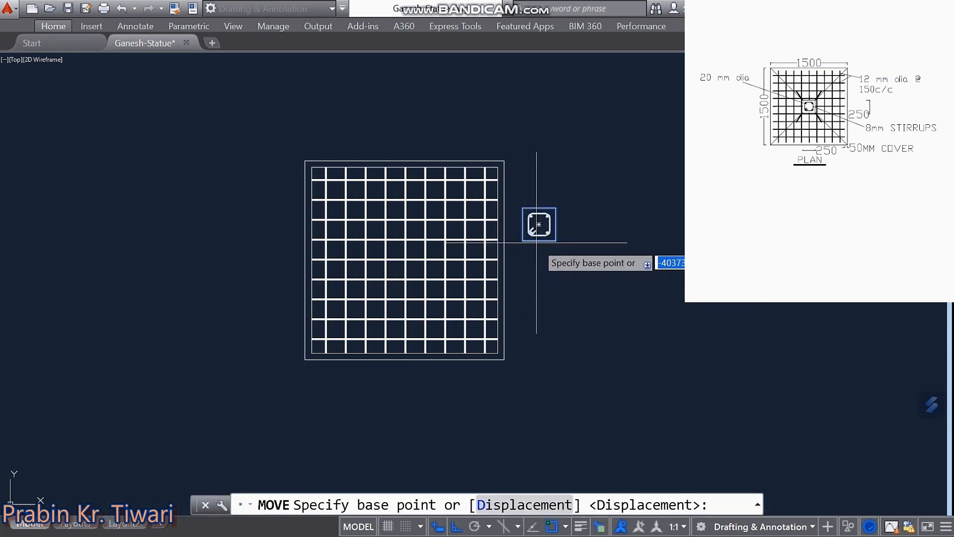
pyautogui.click(538, 225)
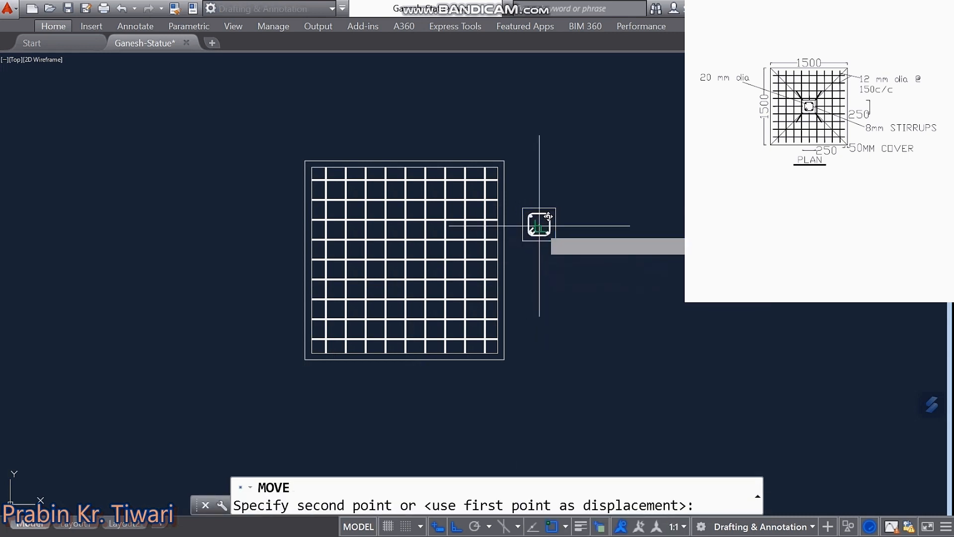
pyautogui.scroll(2, 382, 288)
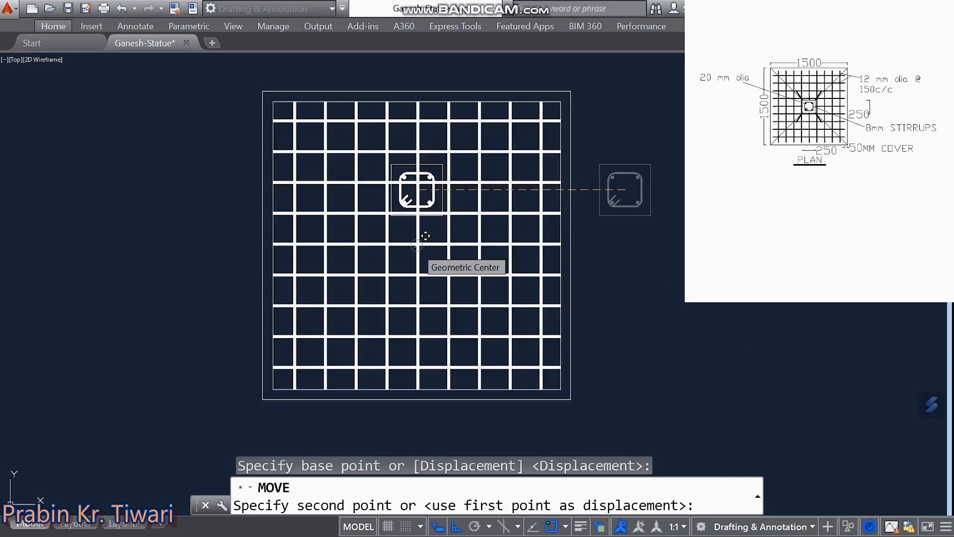
pyautogui.click(430, 259)
pyautogui.press('Escape')
pyautogui.press('Escape')
pyautogui.press('Escape')
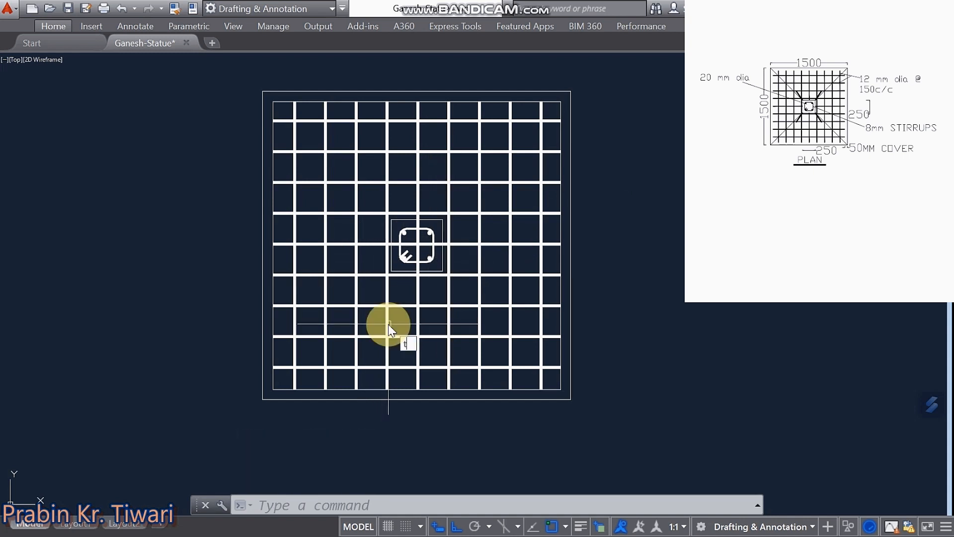
# - Trim the grid bars that cross the column section and erase the leftover bar pieces inside the stirrup
pyautogui.write('r')
pyautogui.press('Return')
pyautogui.press('Return')
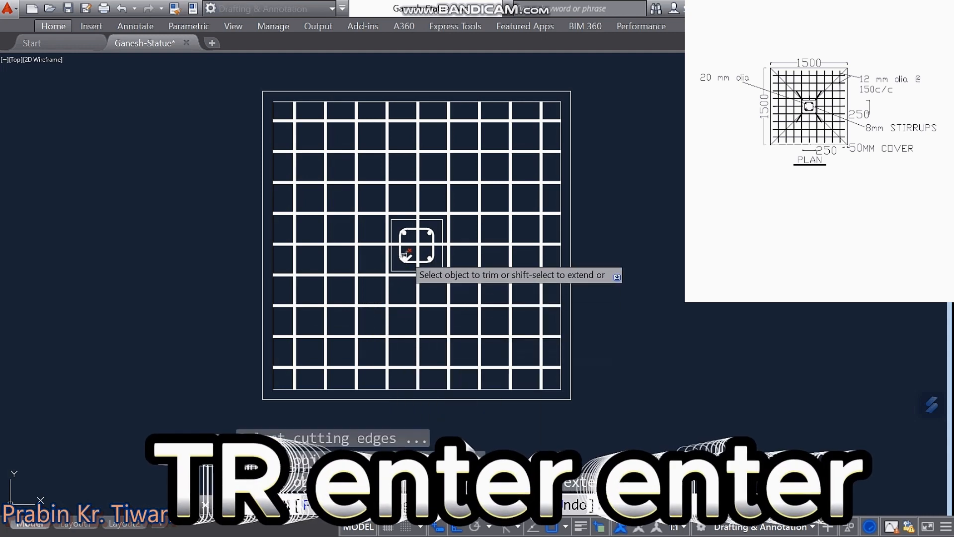
pyautogui.click(418, 243)
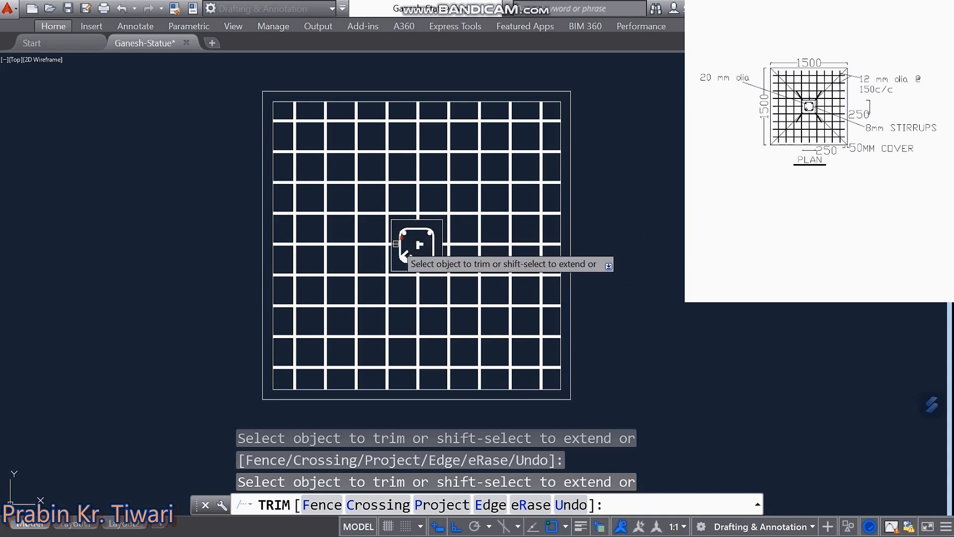
pyautogui.press('Escape')
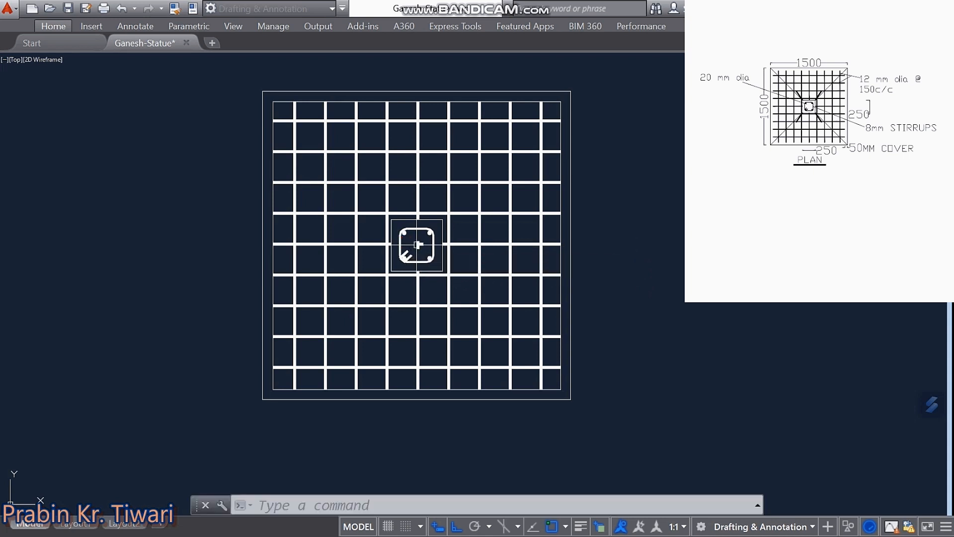
pyautogui.click(423, 236)
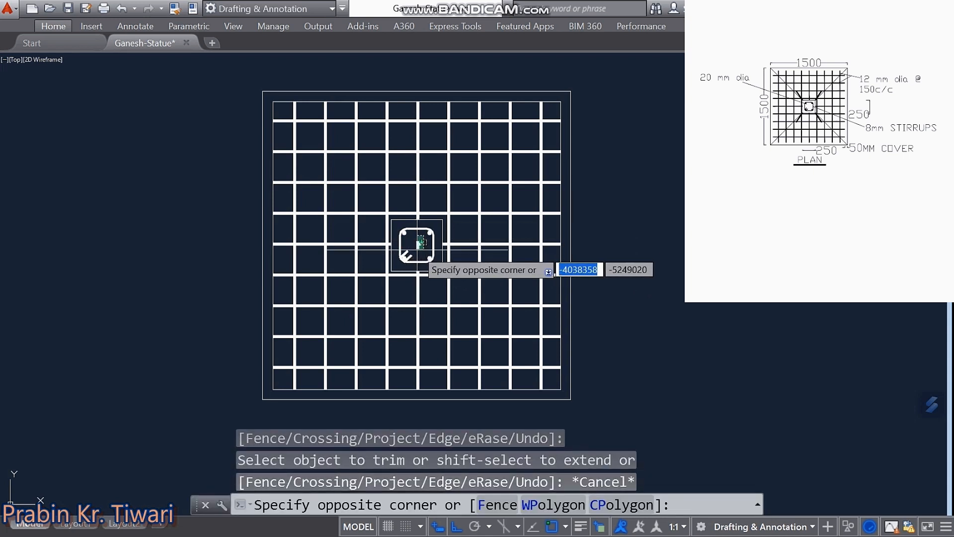
pyautogui.click(416, 251)
pyautogui.press('Delete')
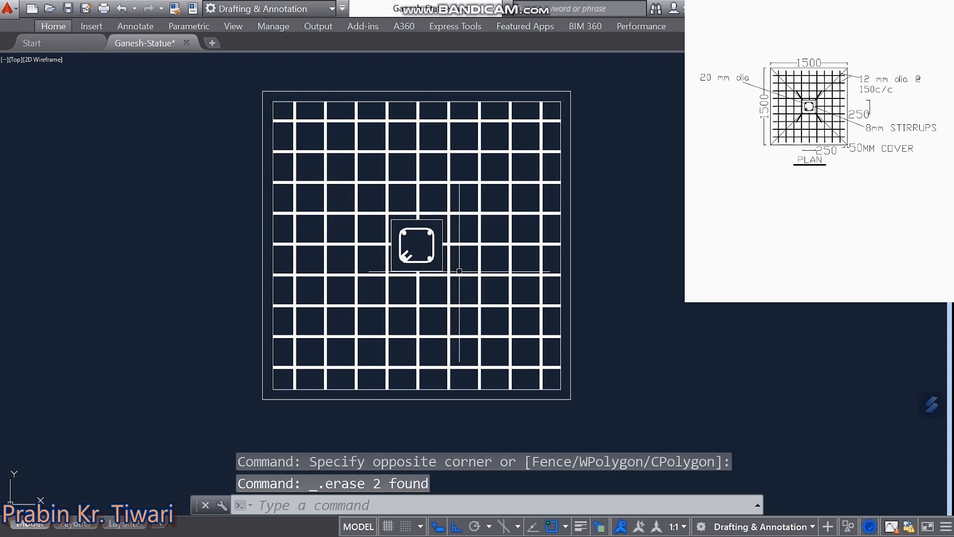
# - Erase the thin inner cover square around the bar grid
pyautogui.moveTo(460, 270)
pyautogui.mouseDown(button='middle')
pyautogui.moveTo(461, 284)
pyautogui.moveTo(447, 281)
pyautogui.mouseUp(button='middle')
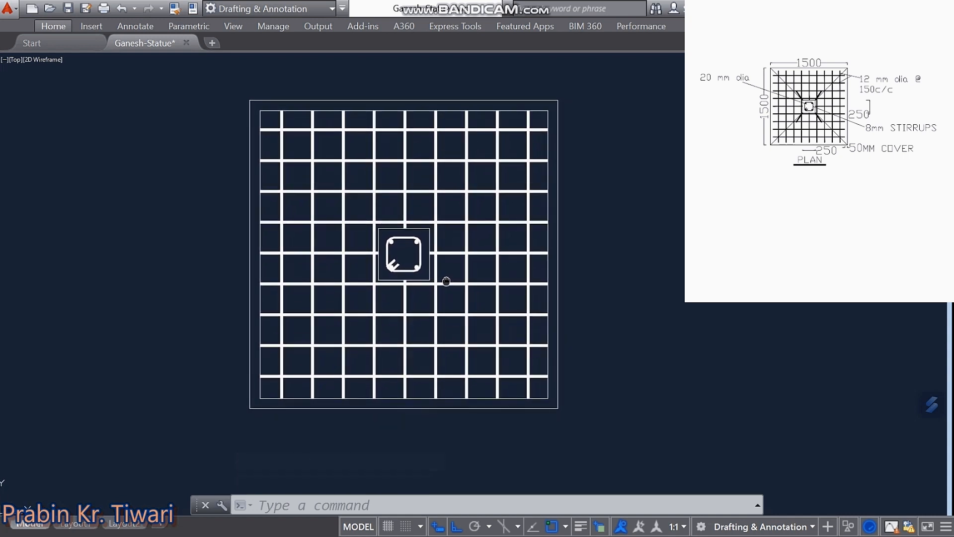
pyautogui.click(547, 271)
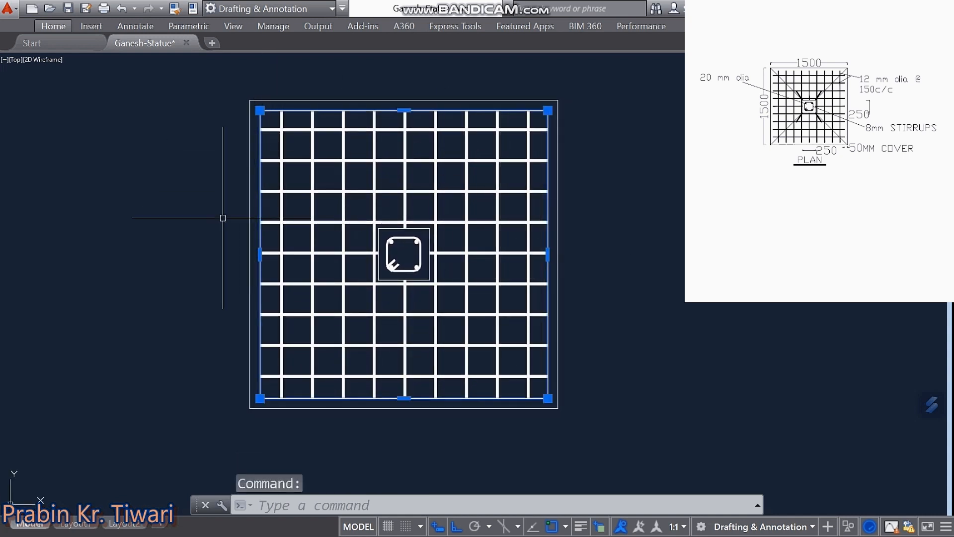
pyautogui.press('Delete')
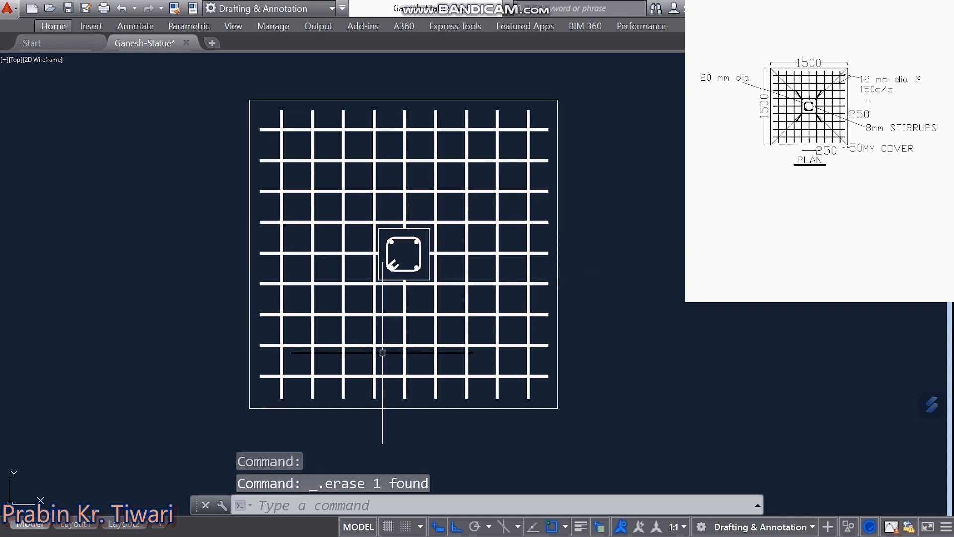
# - Add a horizontal linear dimension along the footing's top edge, between its two upper corners
pyautogui.moveTo(384, 265); pyautogui.dragTo(359, 277, button='middle')
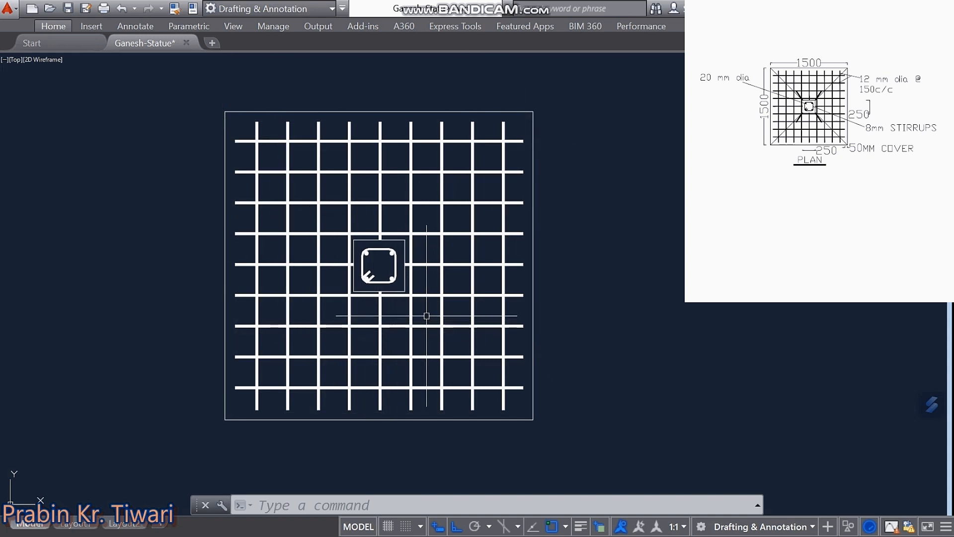
pyautogui.moveTo(484, 307); pyautogui.dragTo(475, 309, button='middle')
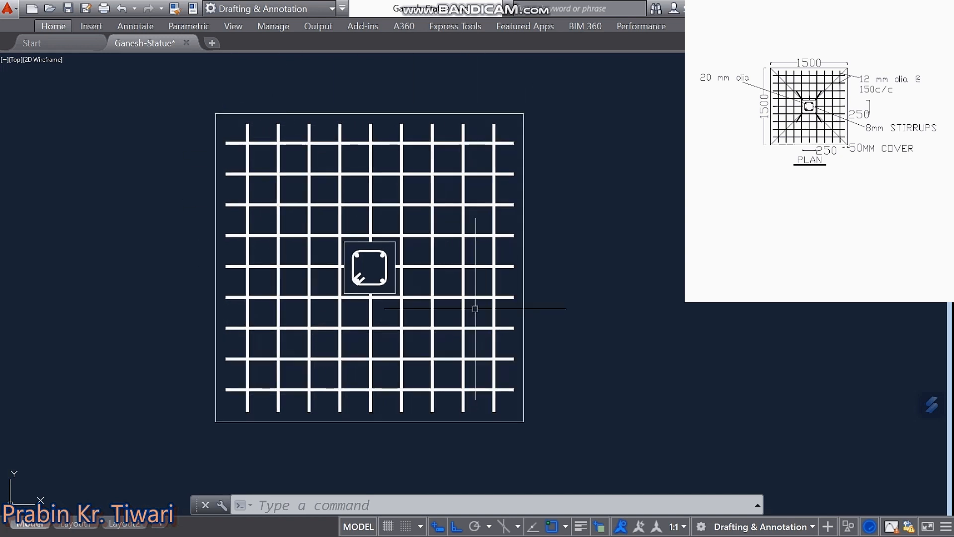
pyautogui.moveTo(367, 262); pyautogui.dragTo(365, 272, button='middle')
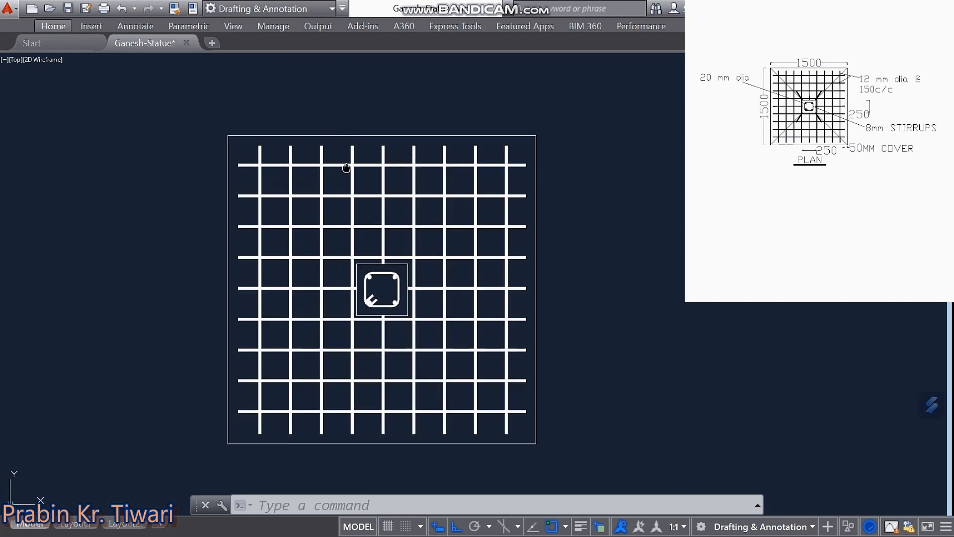
pyautogui.moveTo(347, 168); pyautogui.dragTo(349, 181, button='middle')
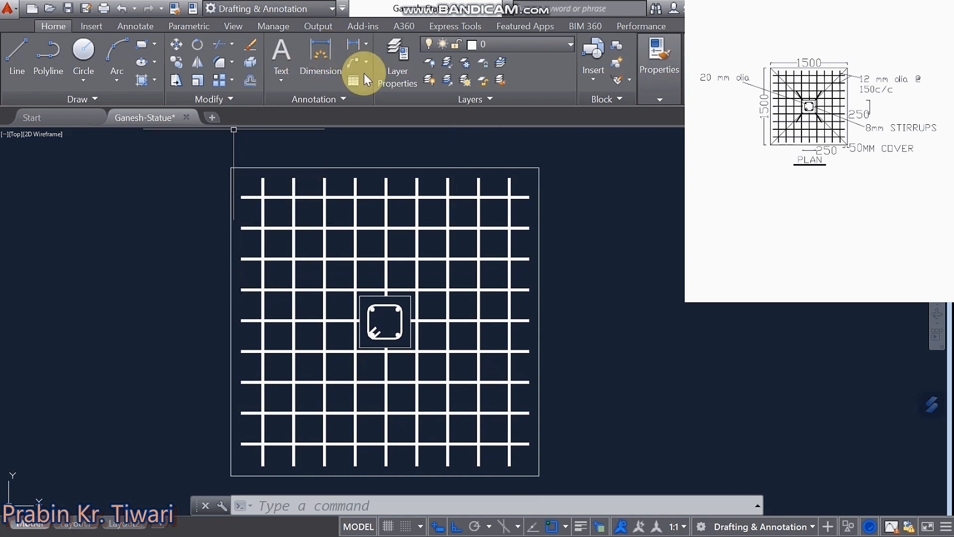
pyautogui.click(349, 48)
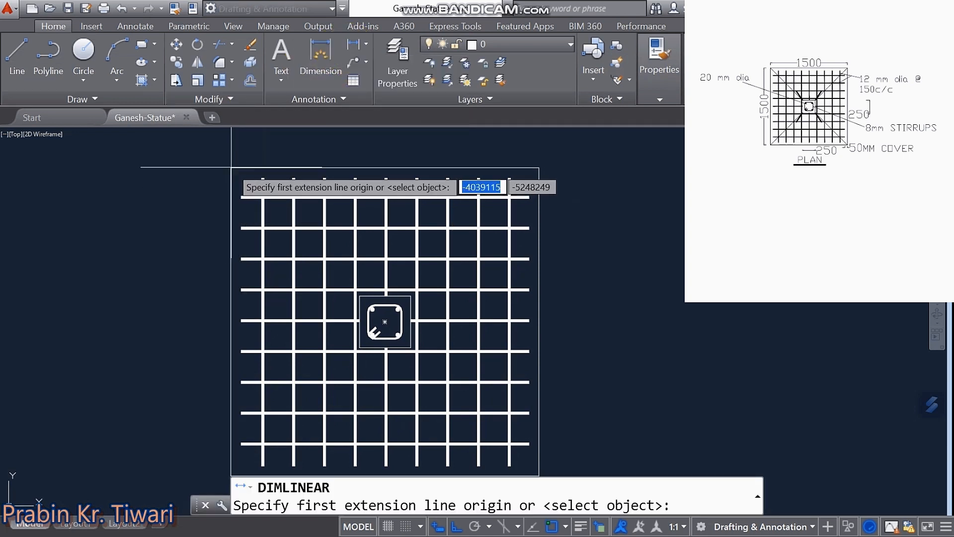
pyautogui.click(231, 168)
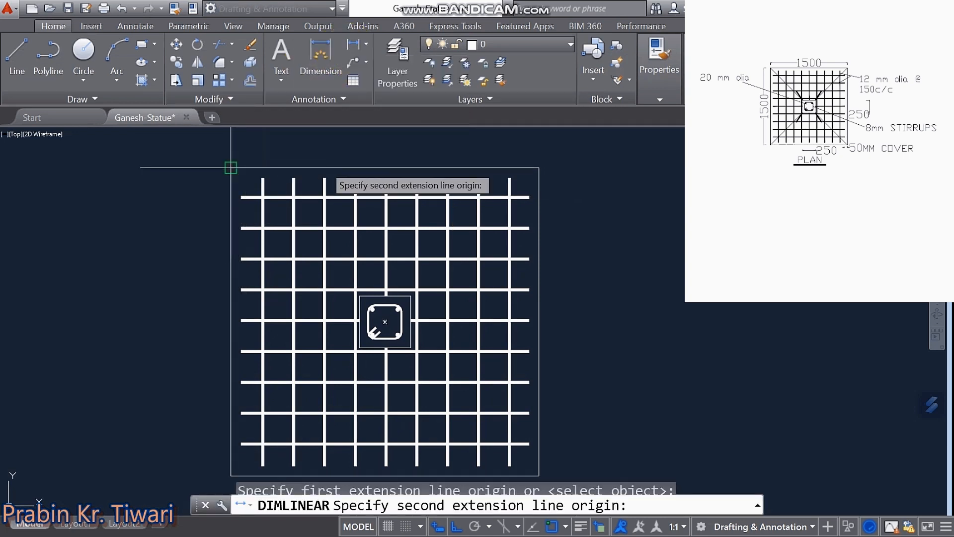
pyautogui.click(539, 167)
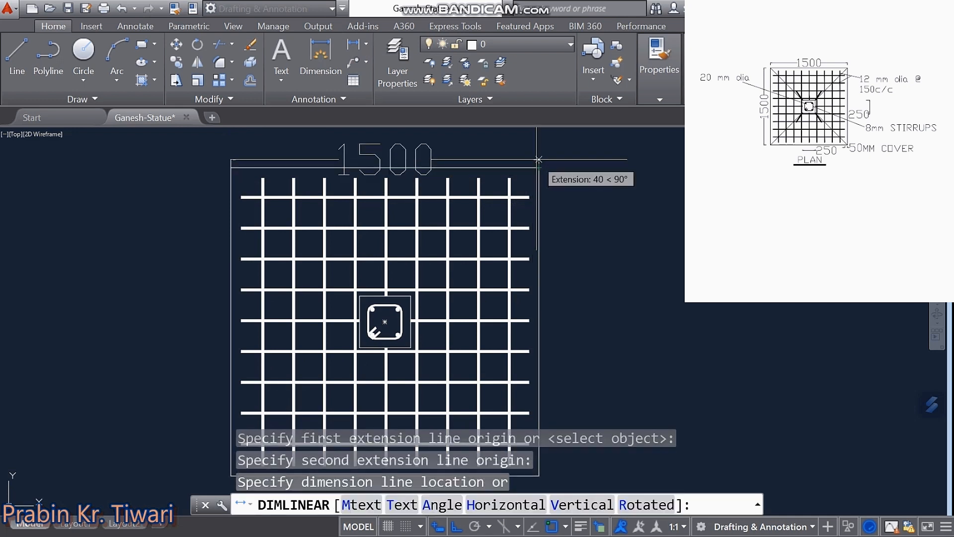
pyautogui.click(528, 160)
# - Move the top width dimension straight up, about 50 mm farther from the footing's edge
pyautogui.click(522, 160)
pyautogui.rightClick(604, 174)
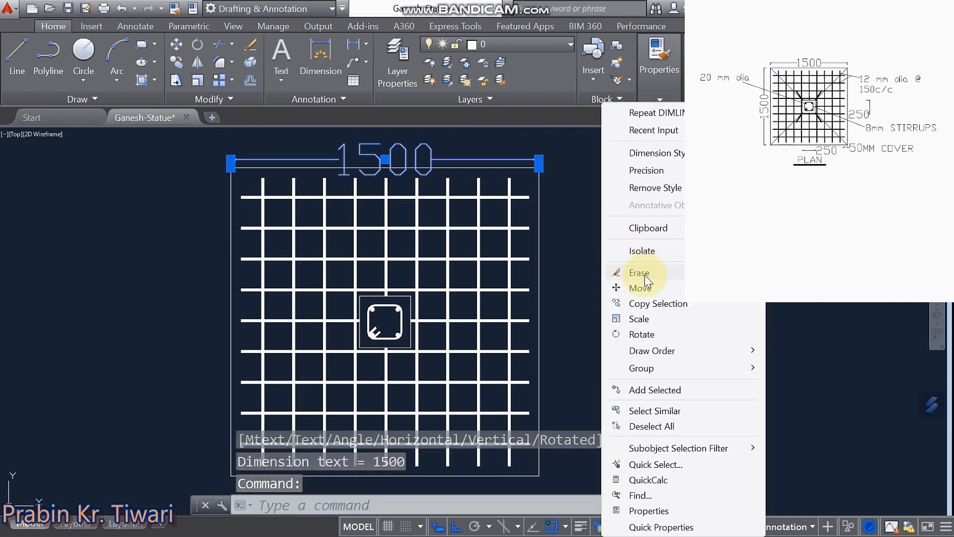
pyautogui.click(646, 289)
pyautogui.click(624, 290)
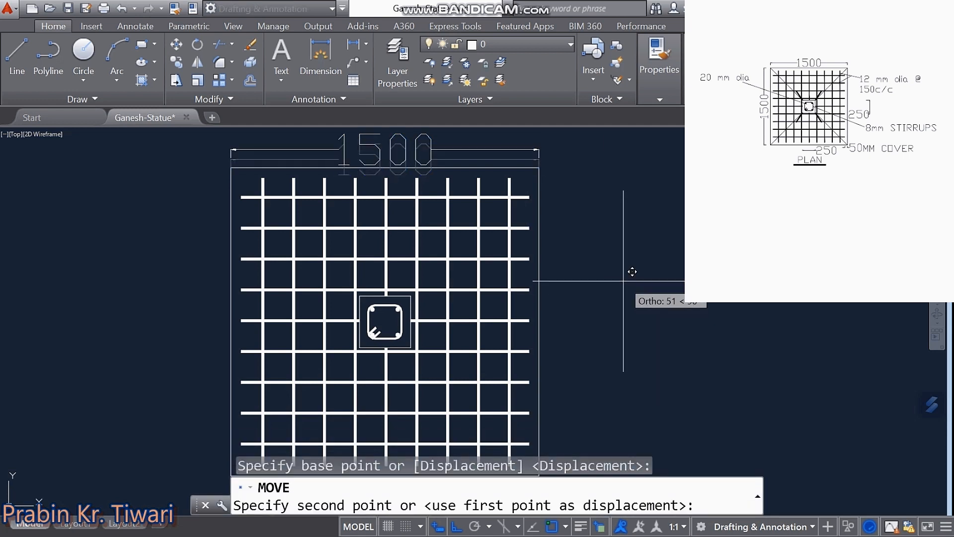
pyautogui.click(631, 270)
# - Add a vertical linear dimension along the footing's left edge and place it clear of the outline
pyautogui.moveTo(620, 273); pyautogui.dragTo(627, 275, button='middle')
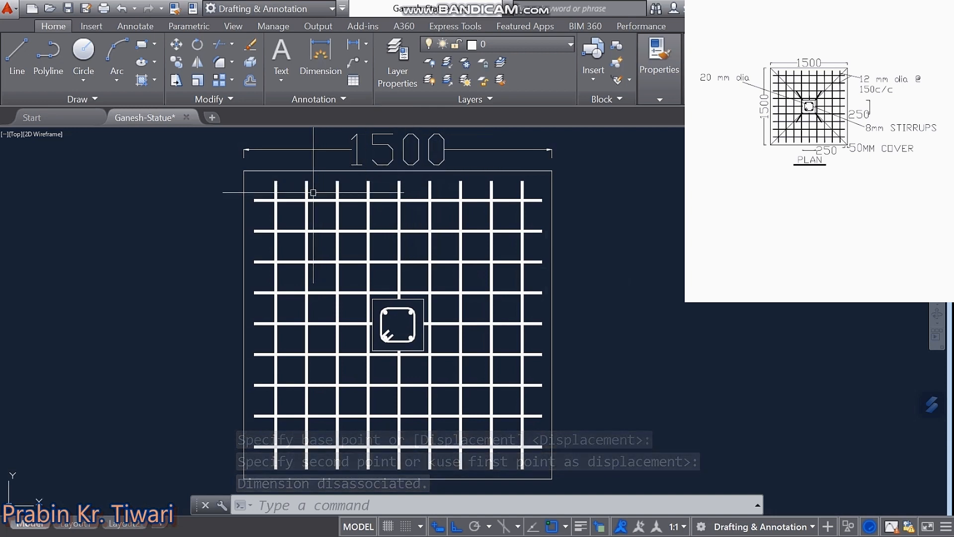
pyautogui.click(353, 46)
pyautogui.click(248, 171)
pyautogui.moveTo(250, 453); pyautogui.dragTo(279, 366, button='middle')
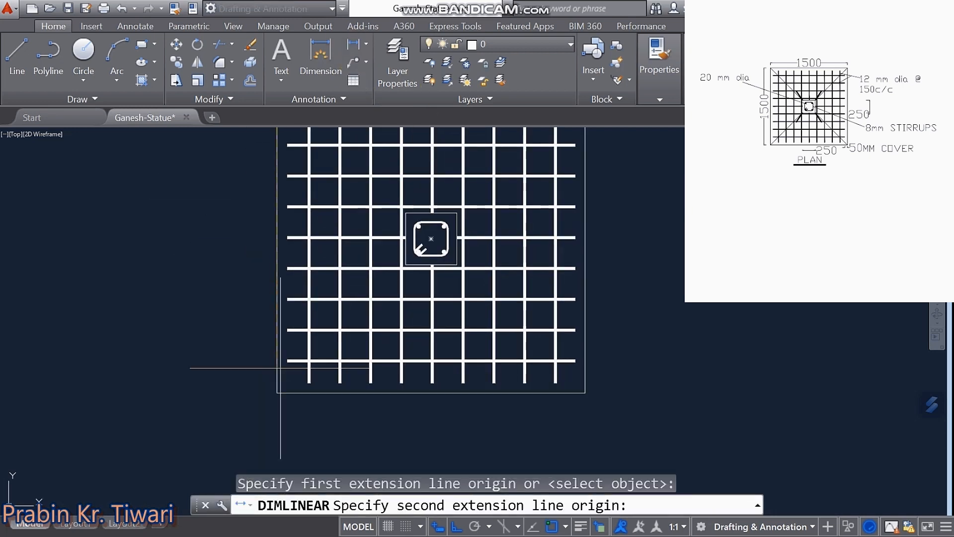
pyautogui.click(276, 392)
pyautogui.click(270, 370)
pyautogui.click(514, 370)
pyautogui.click(494, 371)
# - Dimension the column's width and height, and move these dimensions outside the footing, below it and to its right
pyautogui.moveTo(472, 279); pyautogui.dragTo(440, 373, button='middle')
pyautogui.click(385, 282)
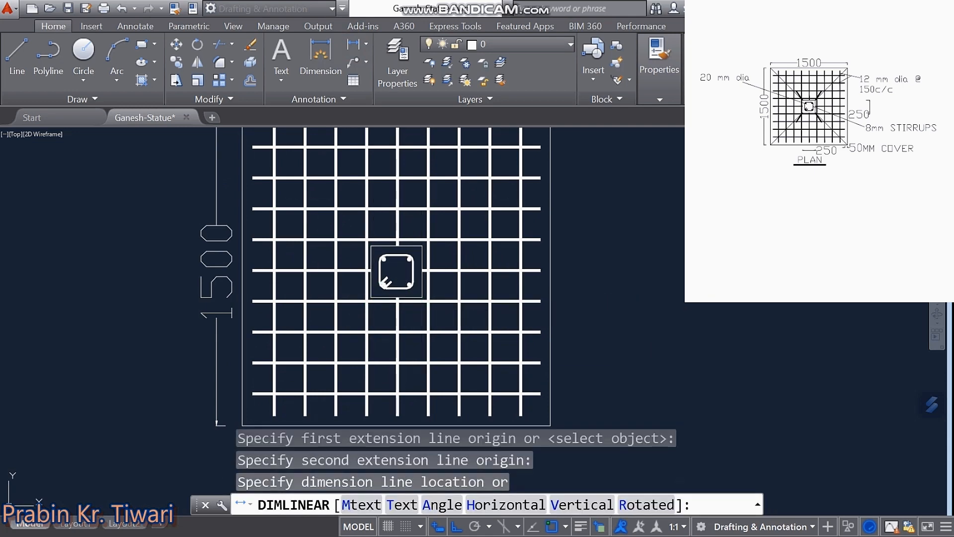
pyautogui.click(433, 335)
pyautogui.click(434, 335)
pyautogui.write('m')
pyautogui.click(474, 311)
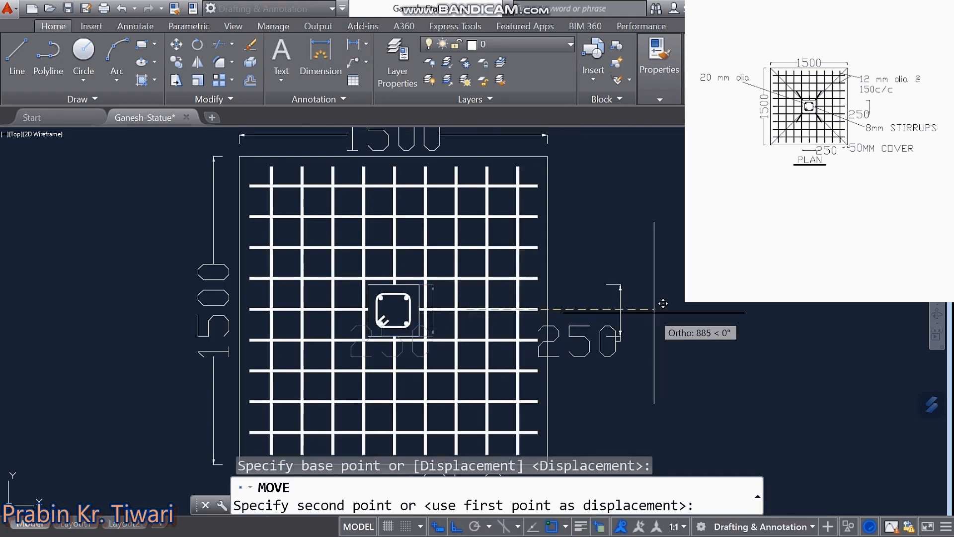
pyautogui.click(677, 305)
# - Draw a vertical guide line down from the lowest bar's right end and dimension the cover to the footing's right edge
pyautogui.moveTo(538, 322); pyautogui.dragTo(476, 261, button='middle')
pyautogui.write('l')
pyautogui.click(477, 372)
pyautogui.press('Escape')
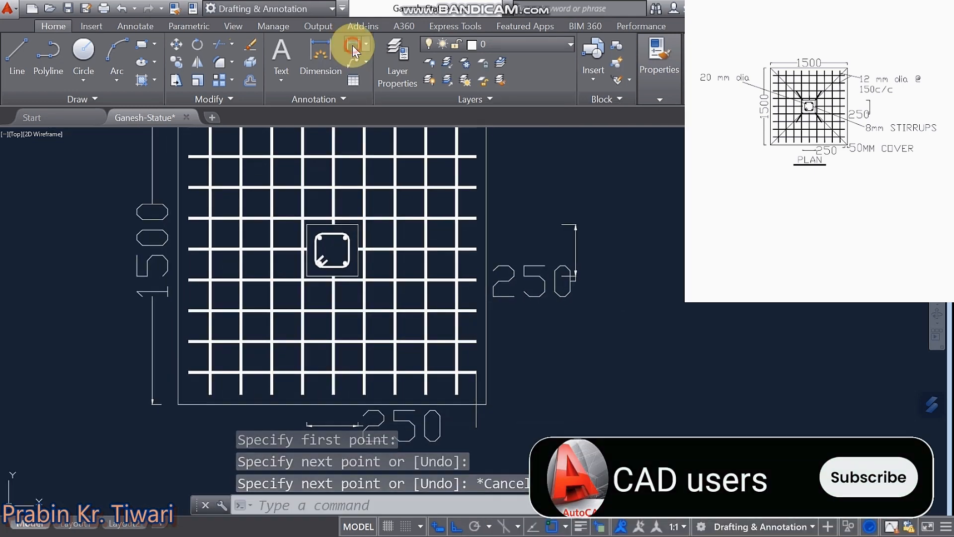
pyautogui.click(353, 44)
pyautogui.moveTo(594, 369)
pyautogui.mouseDown(button='middle')
pyautogui.moveTo(551, 378)
pyautogui.moveTo(580, 438)
pyautogui.moveTo(595, 440)
pyautogui.mouseUp(button='middle')
pyautogui.scroll(-1, 494, 344)
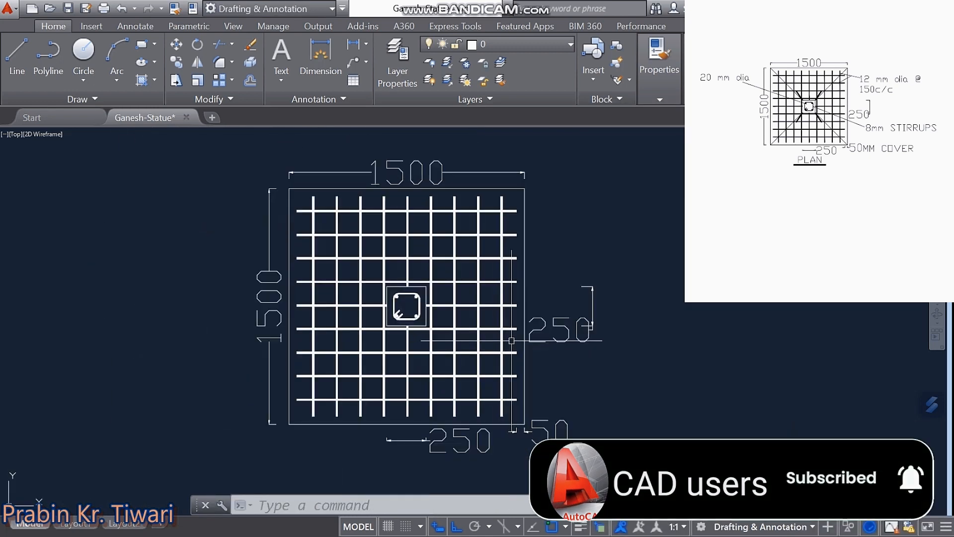
# - Draw a leader from the upper end of the rightmost vertical bar to a point outside the footing's right edge
pyautogui.scroll(-1, 417, 277)
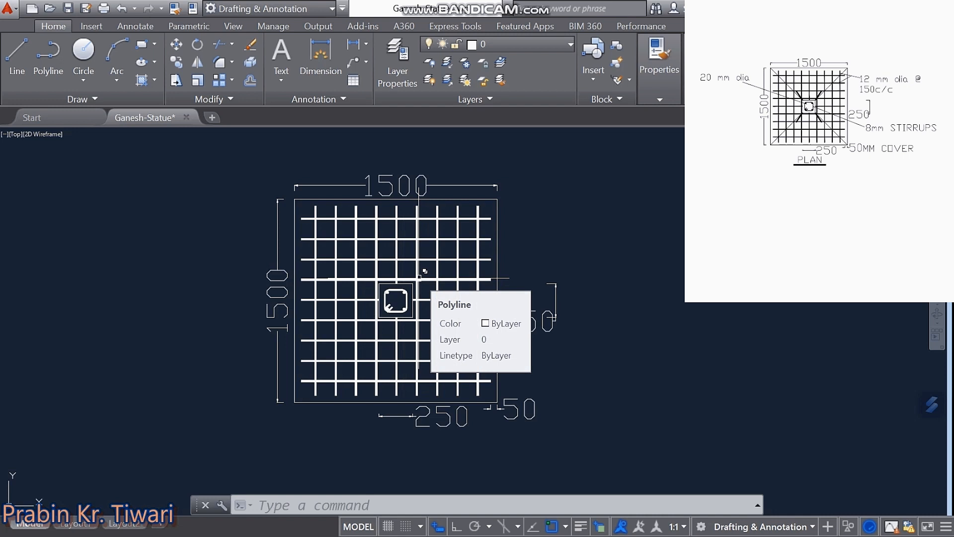
pyautogui.write('le')
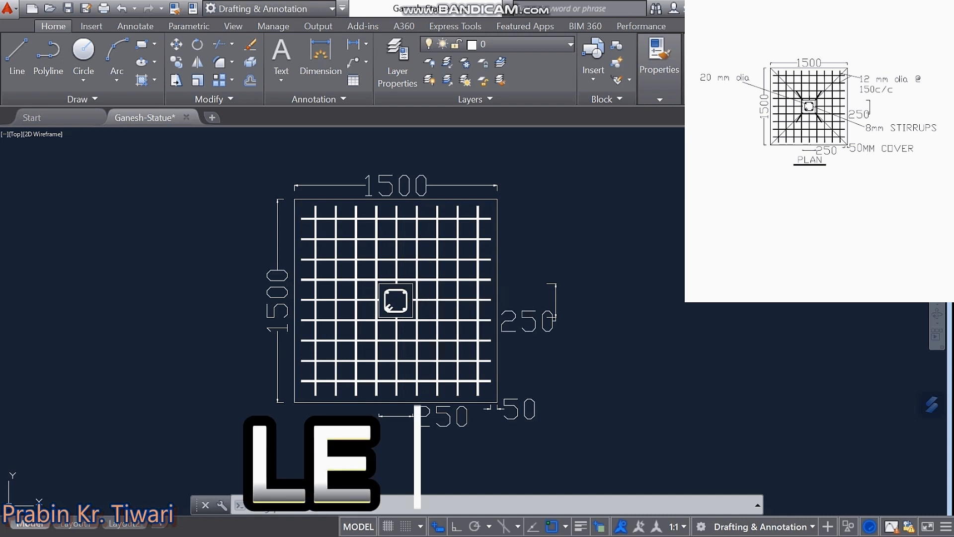
pyautogui.press('Return')
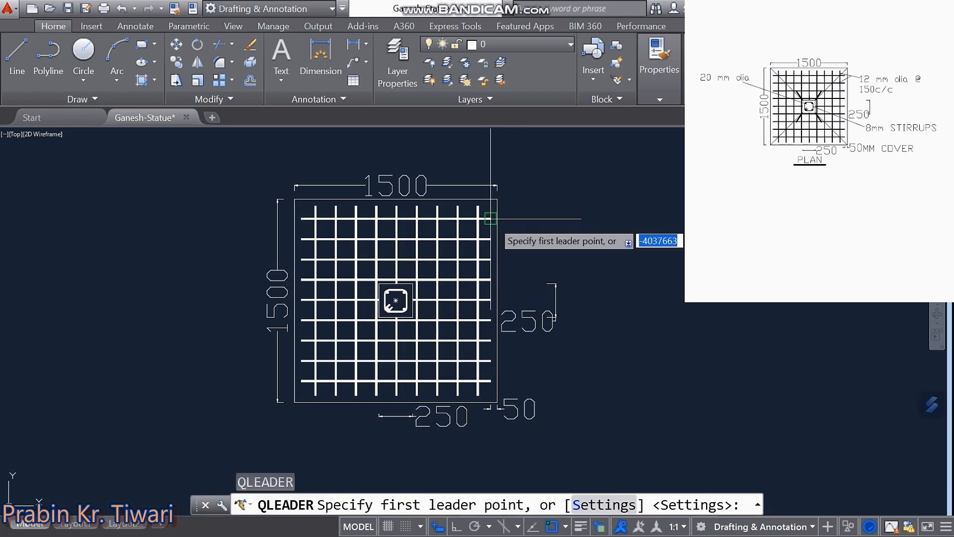
pyautogui.press('Escape')
pyautogui.press('Escape')
pyautogui.press('Escape')
pyautogui.moveTo(481, 212); pyautogui.dragTo(465, 213, button='middle')
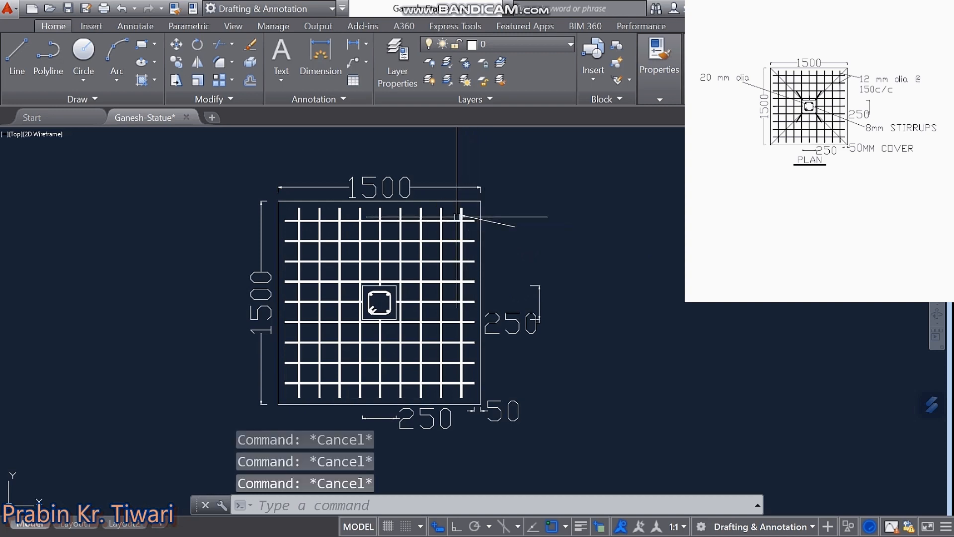
# - Draw a second leader pointing at the second horizontal bar from the top and ending on the first leader's line
pyautogui.write('z')
pyautogui.press('Return')
pyautogui.click(439, 190)
pyautogui.click(473, 212)
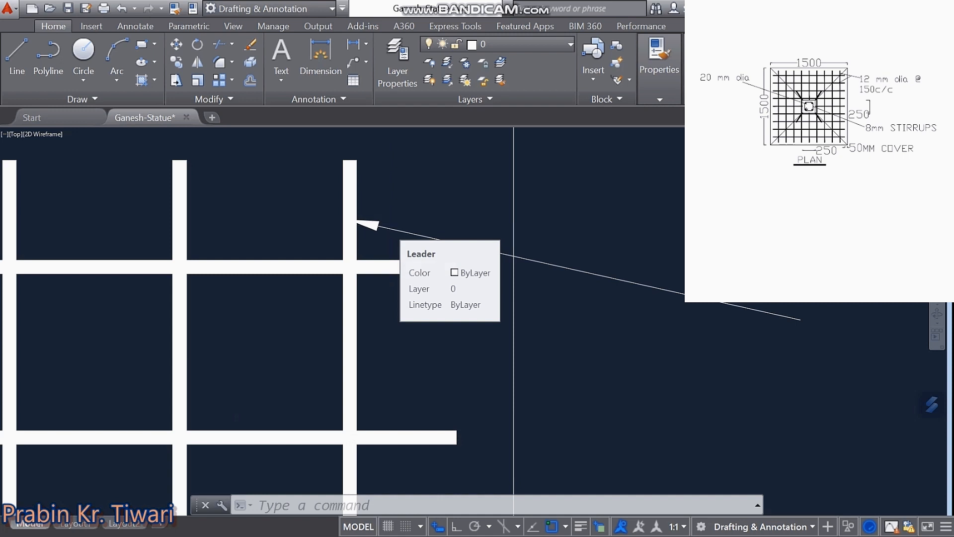
pyautogui.scroll(-2, 514, 298)
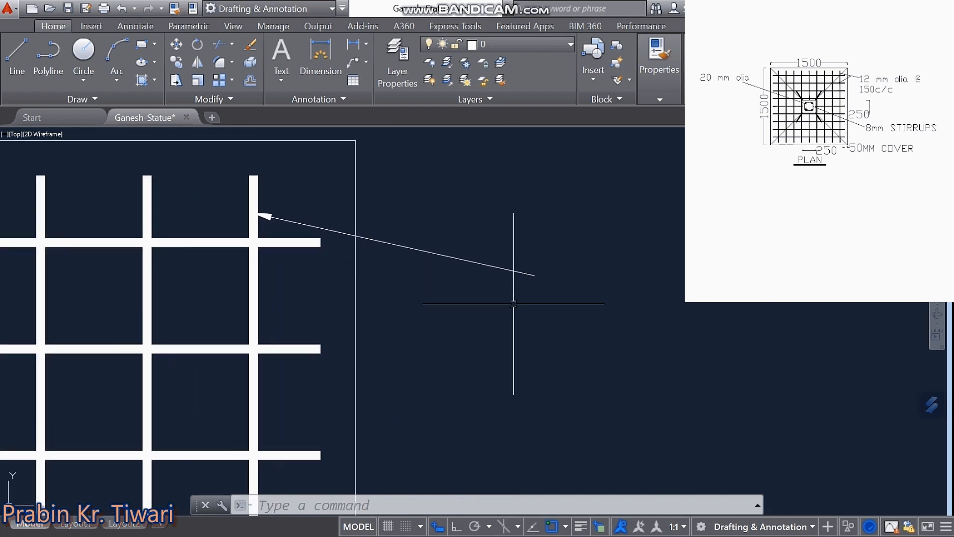
pyautogui.moveTo(513, 304)
pyautogui.mouseDown(button='middle')
pyautogui.moveTo(567, 296)
pyautogui.moveTo(531, 298)
pyautogui.mouseUp(button='middle')
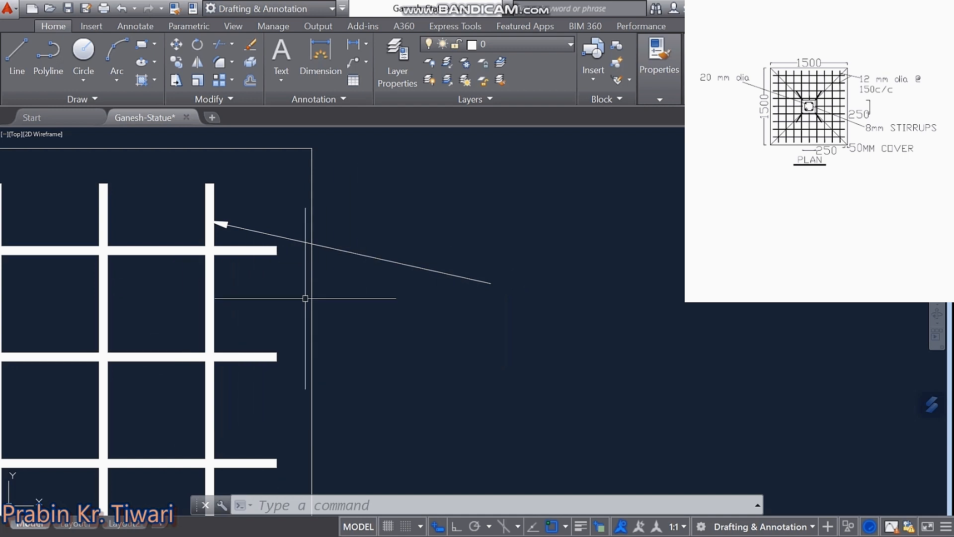
pyautogui.write('Le')
pyautogui.press('Return')
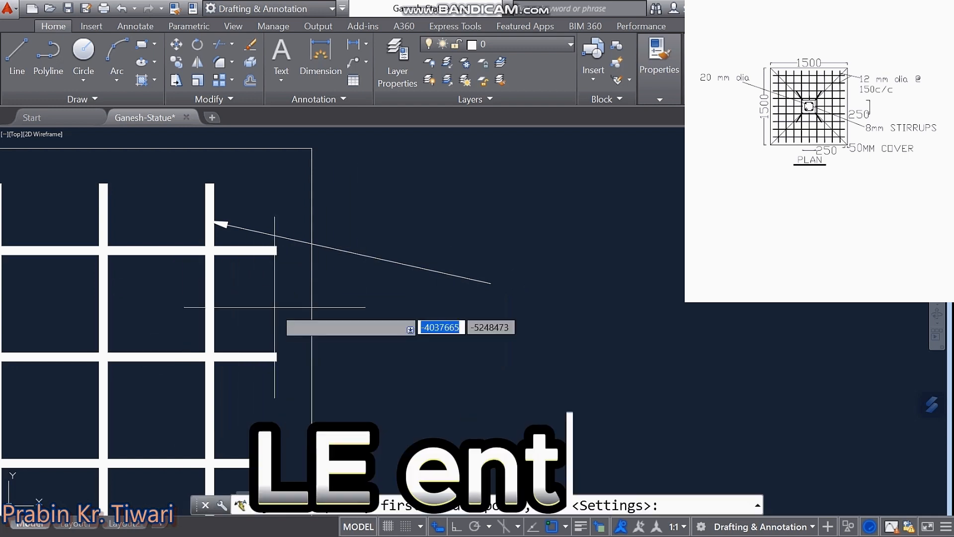
pyautogui.click(188, 357)
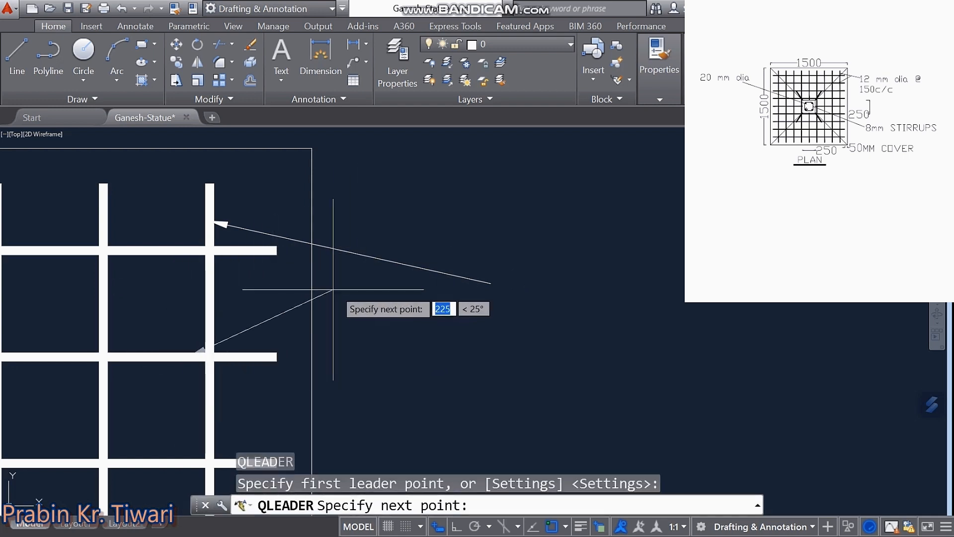
pyautogui.click(364, 255)
pyautogui.press('Escape')
pyautogui.press('Escape')
pyautogui.press('Escape')
pyautogui.press('Escape')
# - Add the note "12 mm dia @ 150c/c" at the end of the bar leader with a text height of 12
pyautogui.moveTo(388, 293); pyautogui.dragTo(332, 293, button='middle')
pyautogui.click(168, 62)
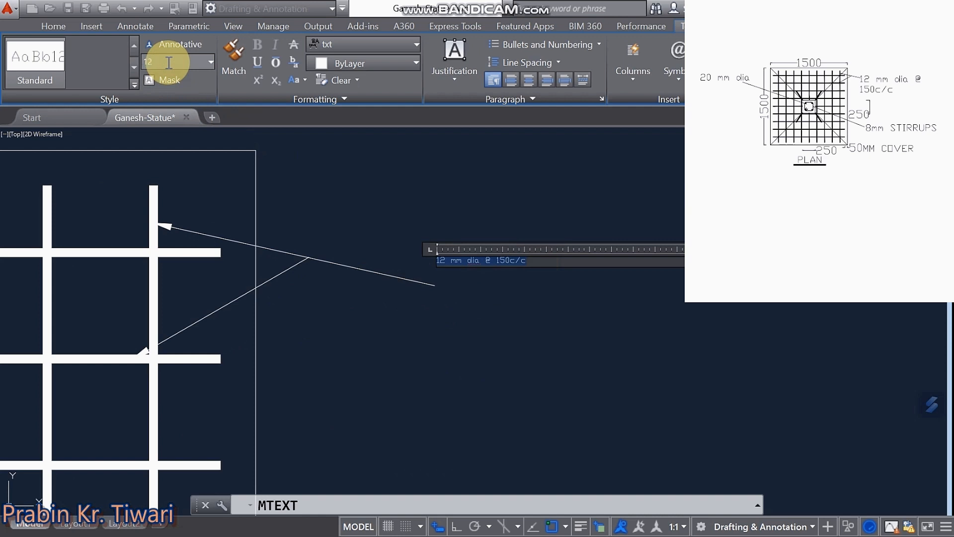
pyautogui.write('12')
pyautogui.press('Return')
pyautogui.click(385, 172)
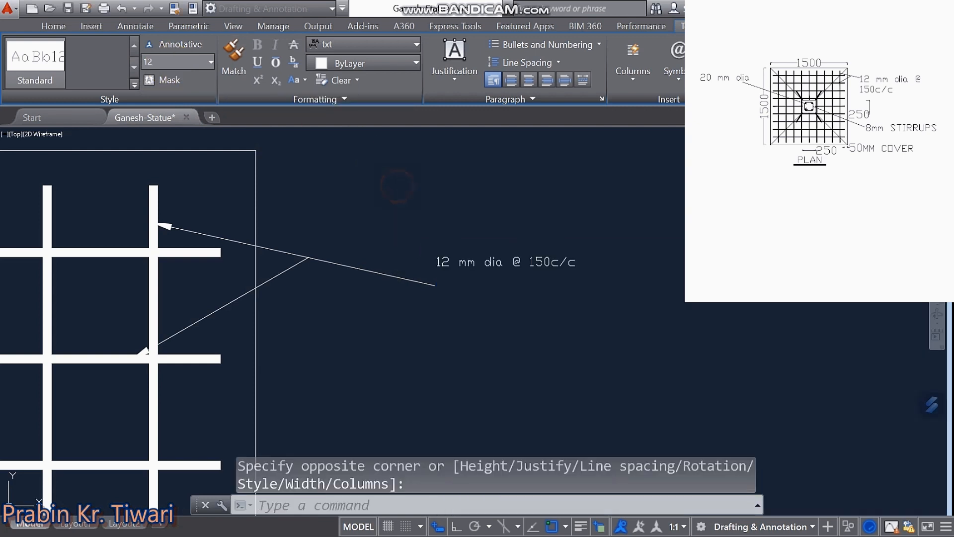
# - Set the text height of the "12 mm dia @ 150c/c" note to 50
pyautogui.click(556, 236)
pyautogui.click(526, 261)
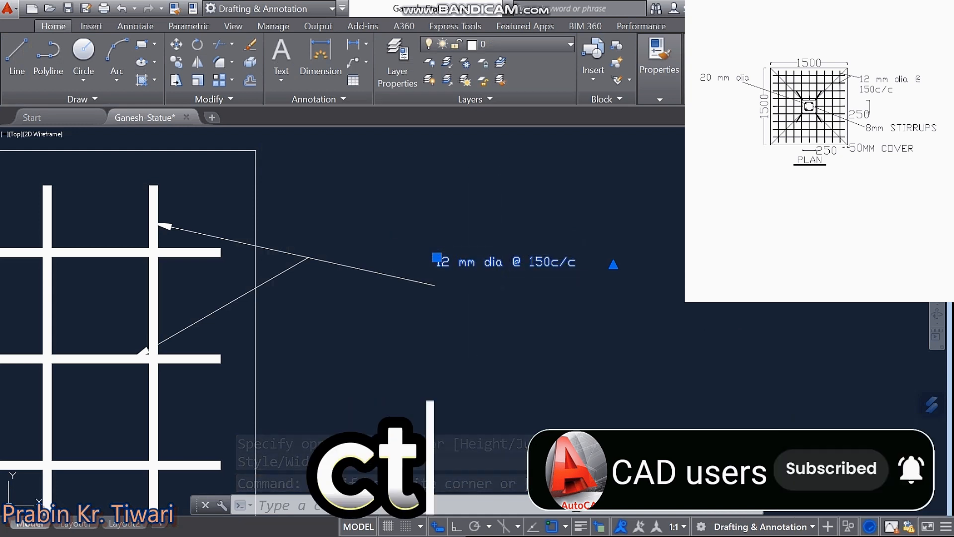
pyautogui.hotkey('ctrl', '1')
pyautogui.hotkey('ctrl', '1')
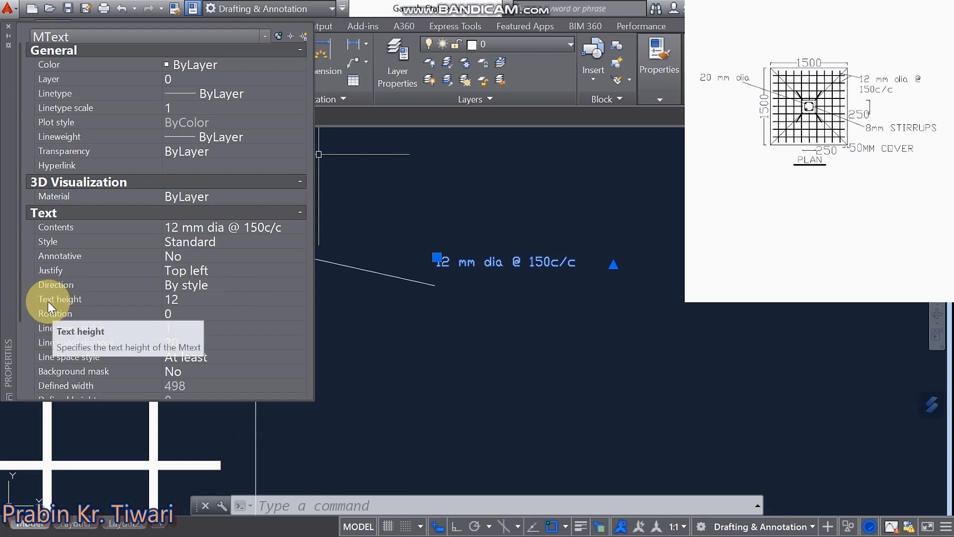
pyautogui.click(186, 301)
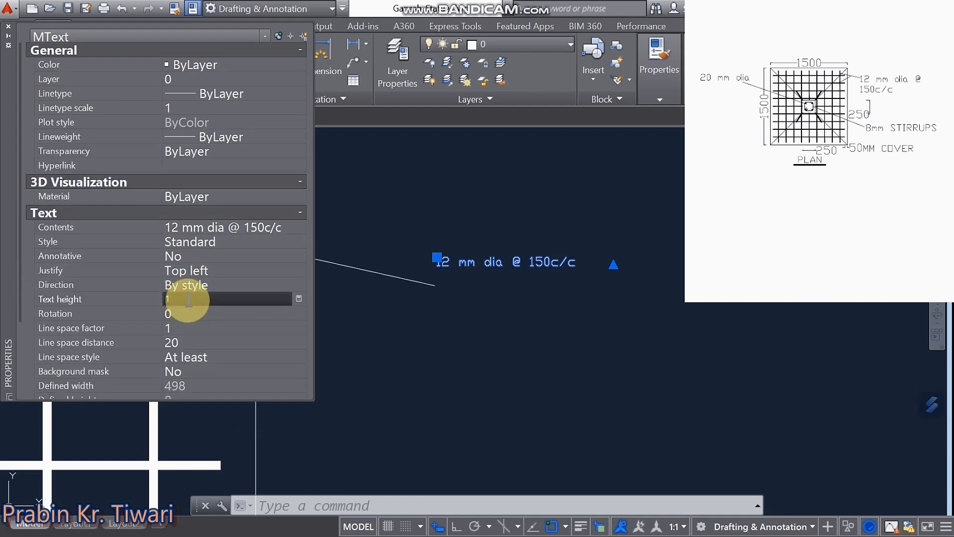
pyautogui.write('50')
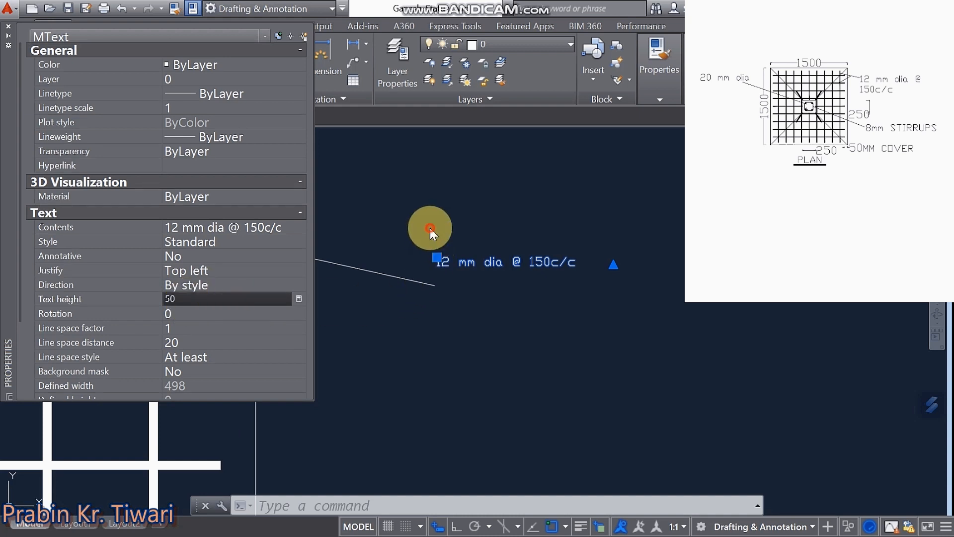
pyautogui.click(430, 228)
pyautogui.hotkey('ctrl', '1')
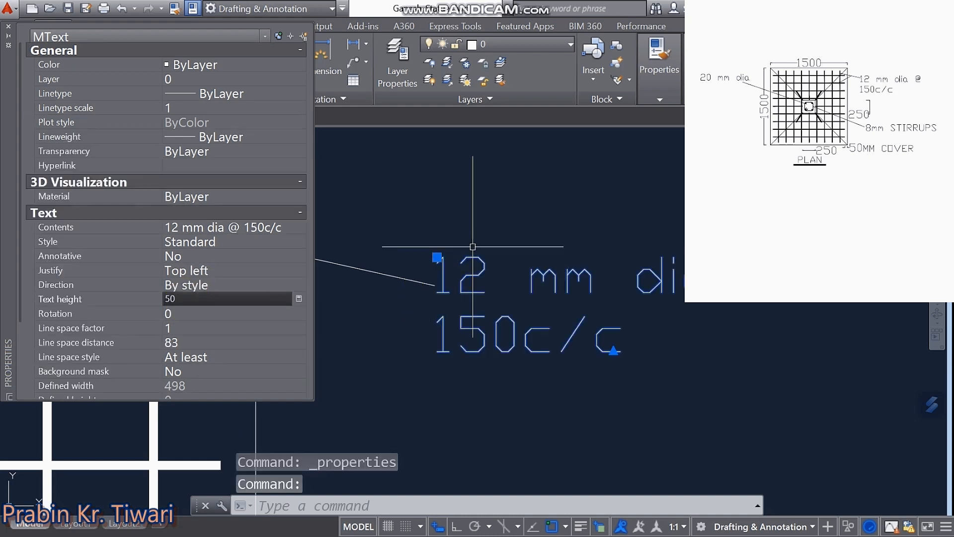
pyautogui.press('Escape')
pyautogui.press('Escape')
pyautogui.press('Escape')
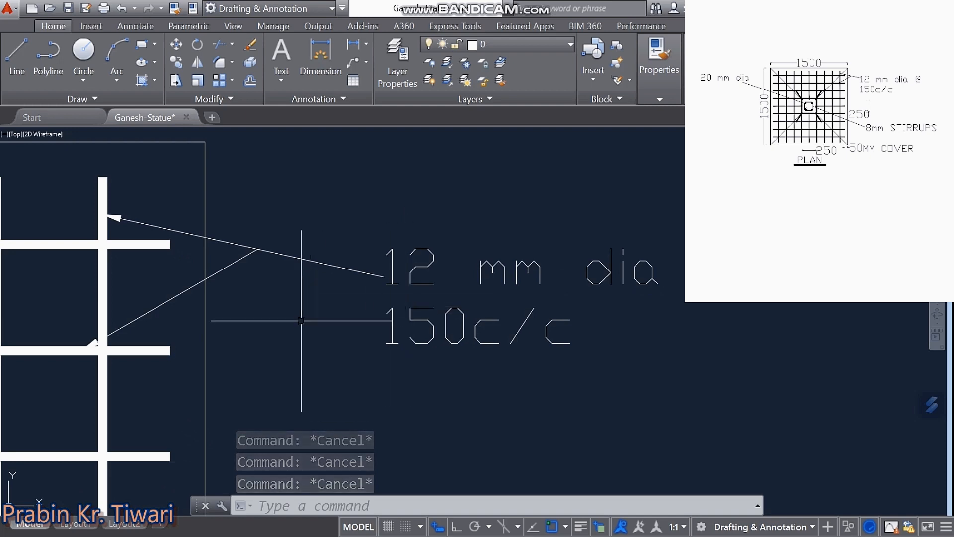
# - Complete the note at the column tie's leader so it reads "8mm STIRRUPS"
pyautogui.scroll(-3, 301, 321)
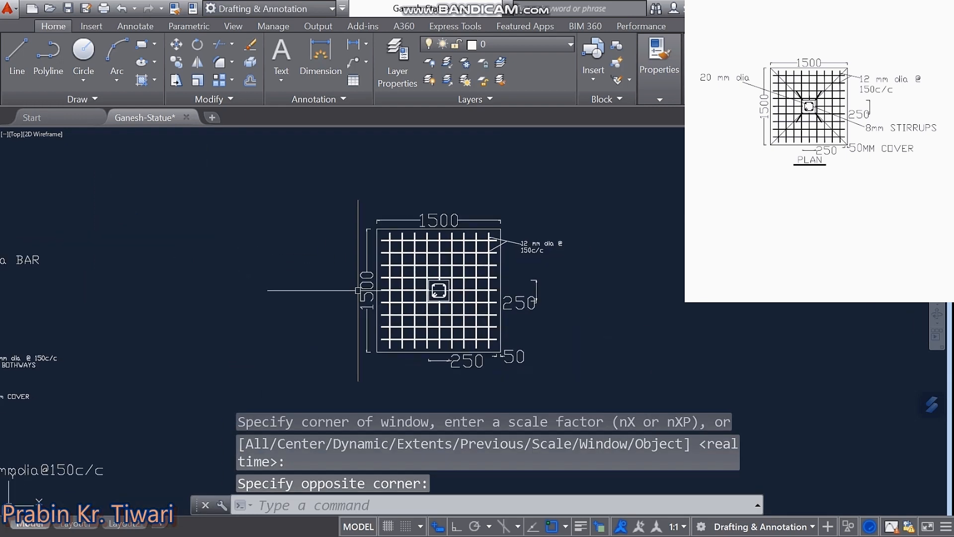
pyautogui.click(206, 258)
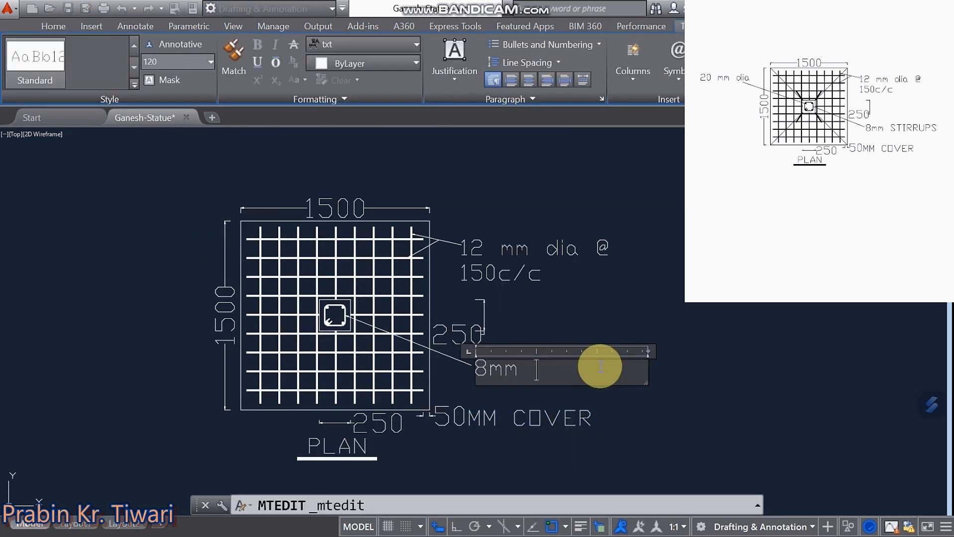
pyautogui.write('STIRRUPS')
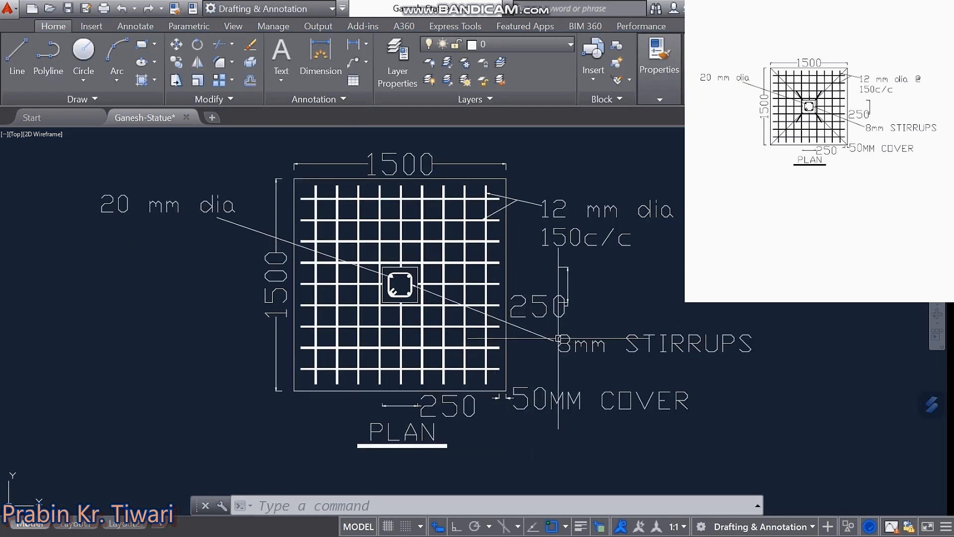
# - Draw a diagonal line from the footing's lower-left corner to the column's lower-left corner
pyautogui.moveTo(508, 341); pyautogui.dragTo(508, 355, button='middle')
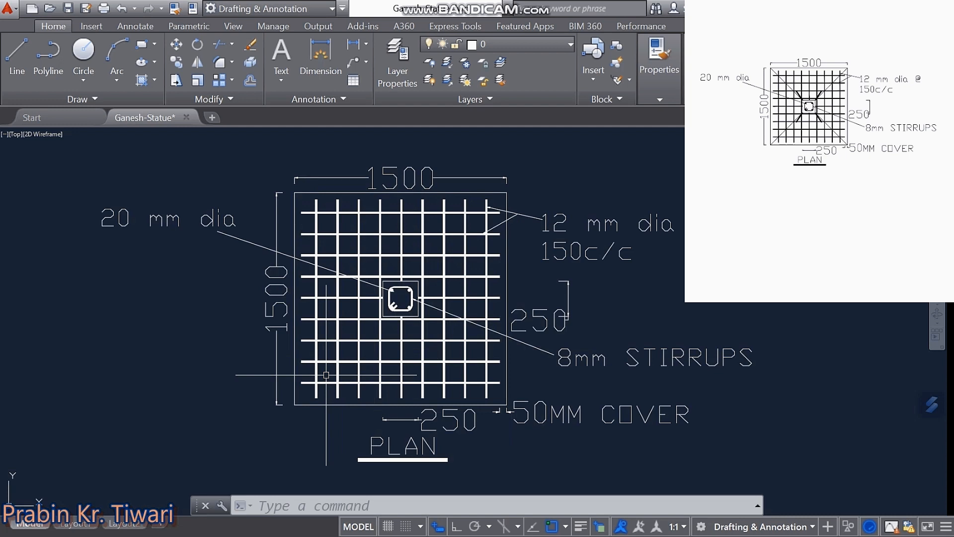
pyautogui.write('l')
pyautogui.press('Return')
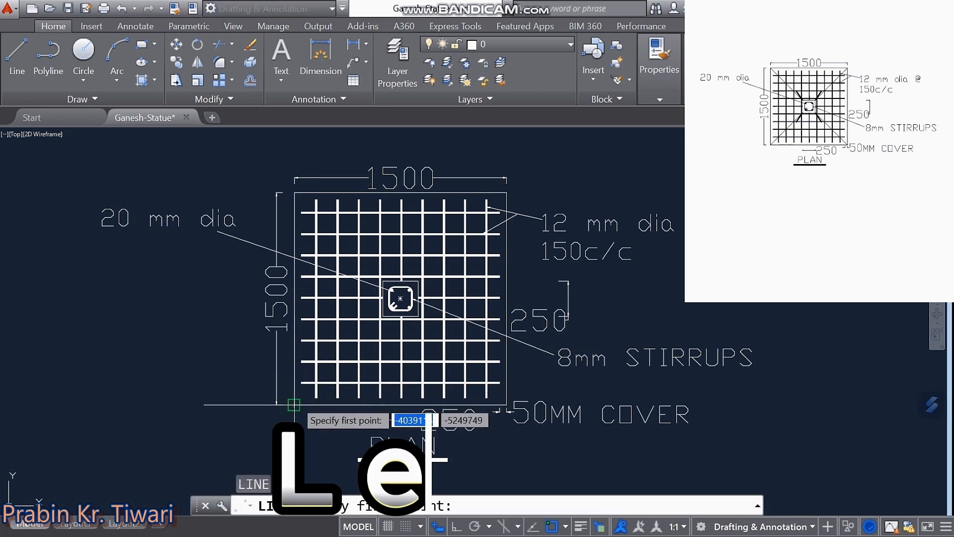
pyautogui.click(293, 405)
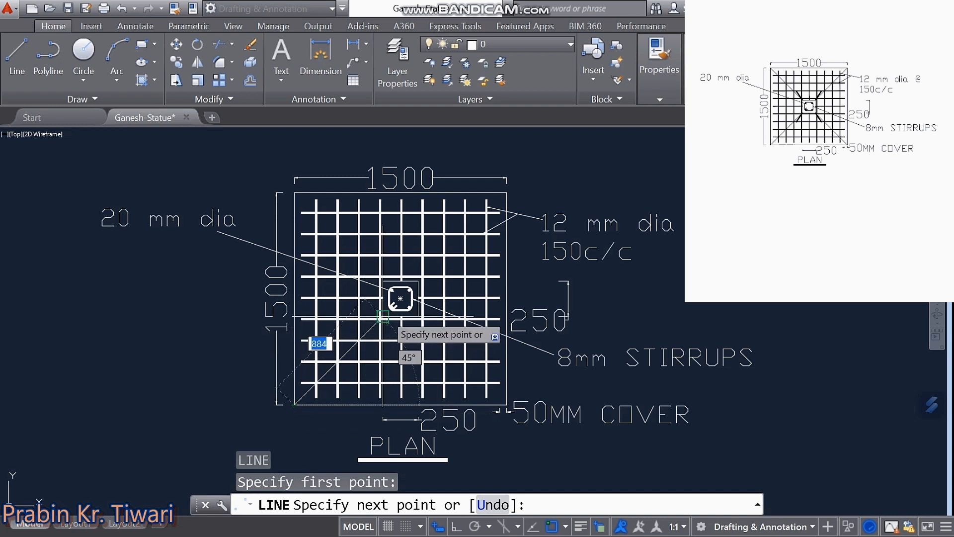
pyautogui.click(383, 316)
pyautogui.press('Escape')
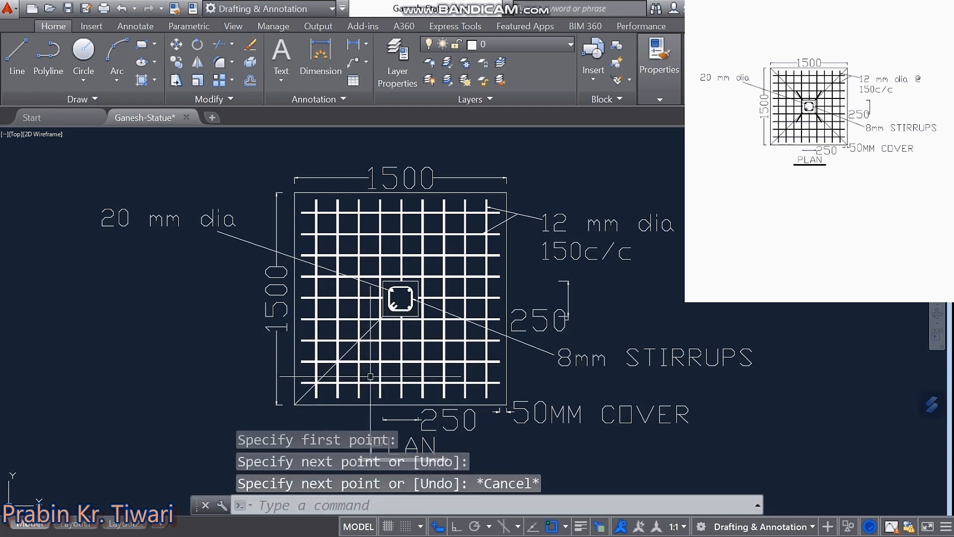
# - Draw a diagonal line from the footing's upper-left corner to the column's upper-left corner
pyautogui.press('Return')
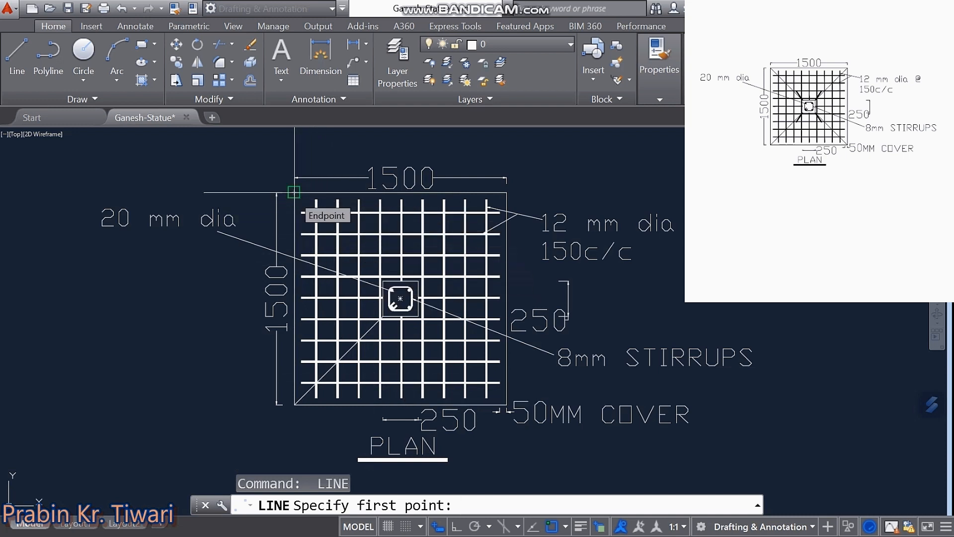
pyautogui.click(293, 192)
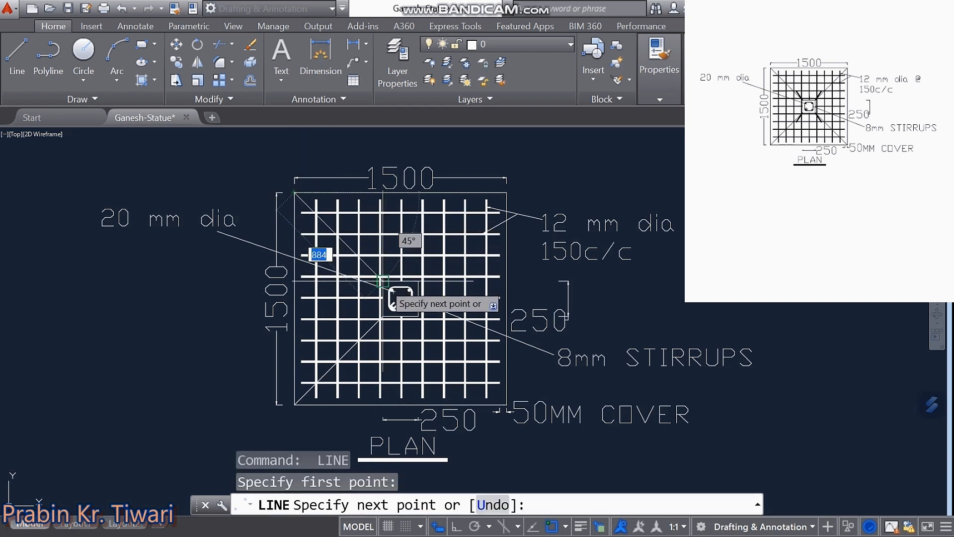
pyautogui.click(386, 286)
pyautogui.press('Escape')
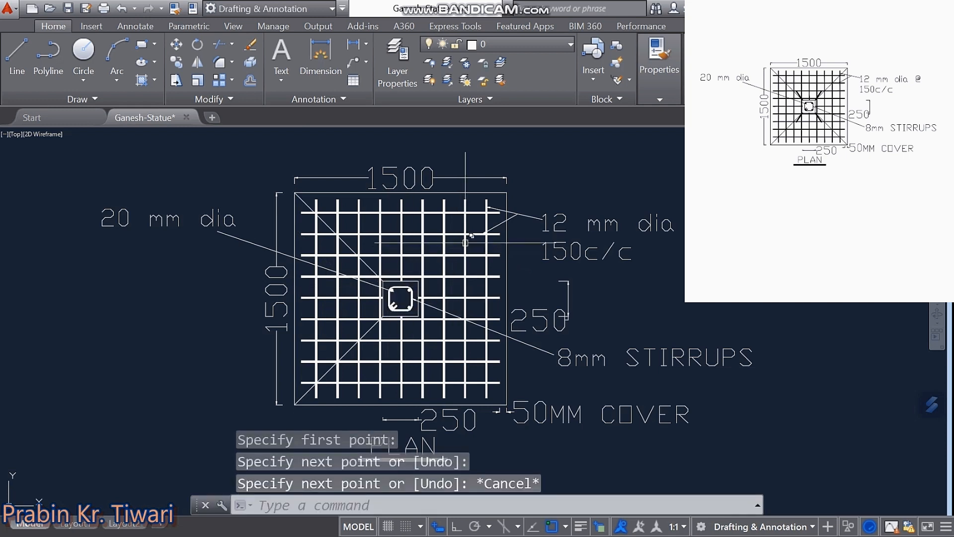
# - Draw a diagonal line from the footing's upper-right corner to the column's upper-right corner
pyautogui.rightClick(487, 253)
pyautogui.click(499, 260)
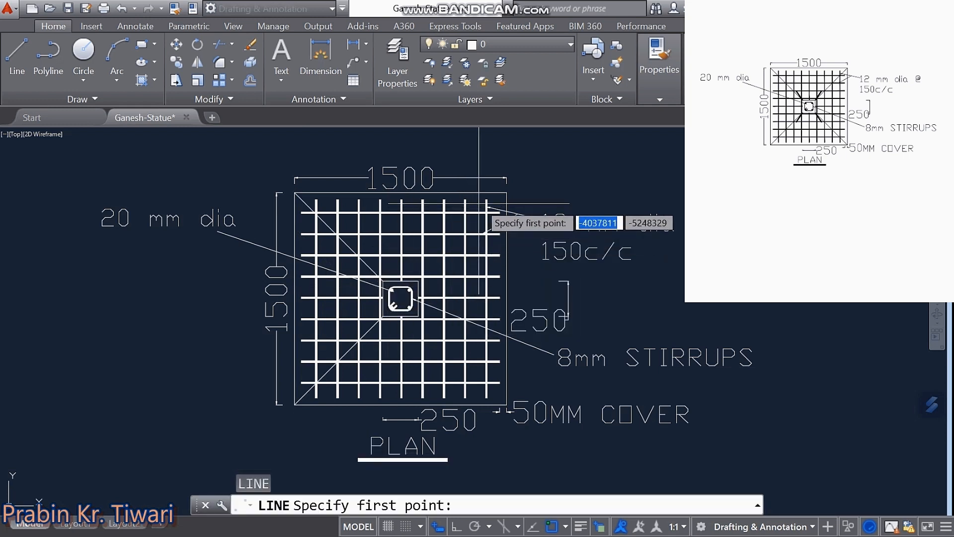
pyautogui.click(507, 193)
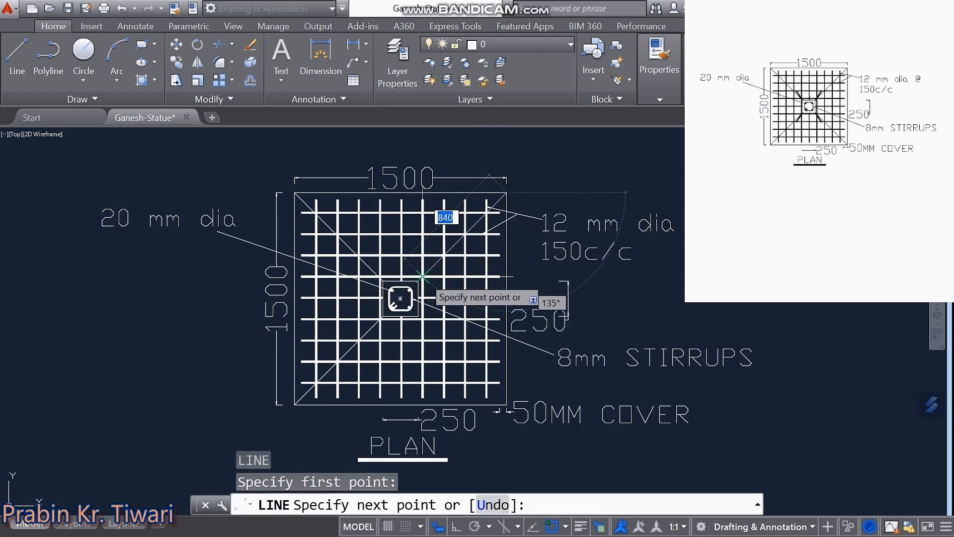
pyautogui.press('Escape')
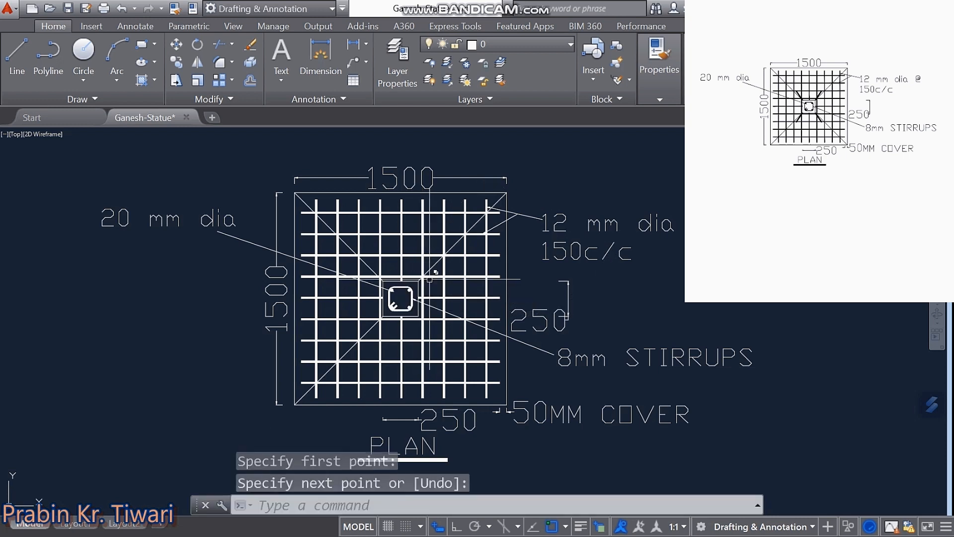
pyautogui.press('Escape')
pyautogui.press('Escape')
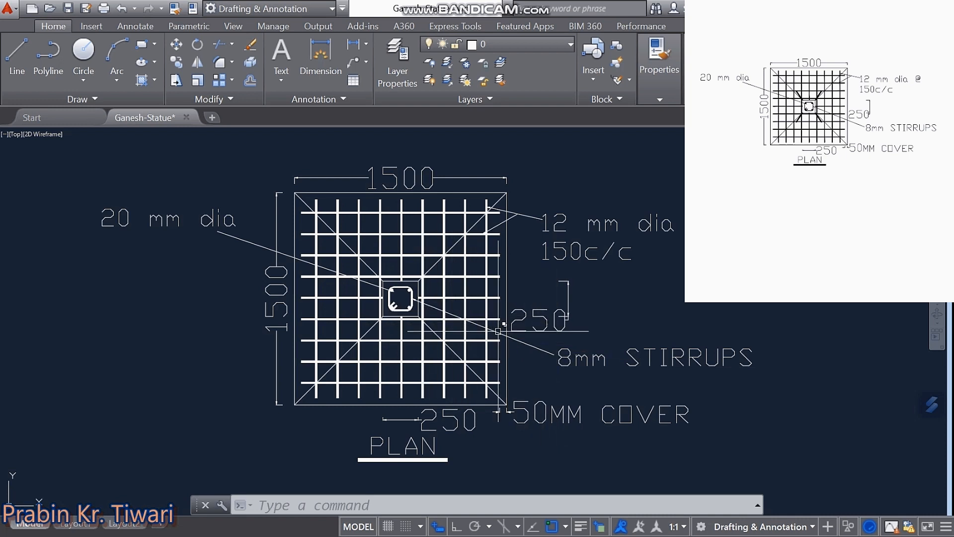
# - Draw a short slanted line from the column's upper-left corner outward over the bar grid, slightly steeper than the diagonal
pyautogui.moveTo(492, 284); pyautogui.dragTo(498, 302, button='middle')
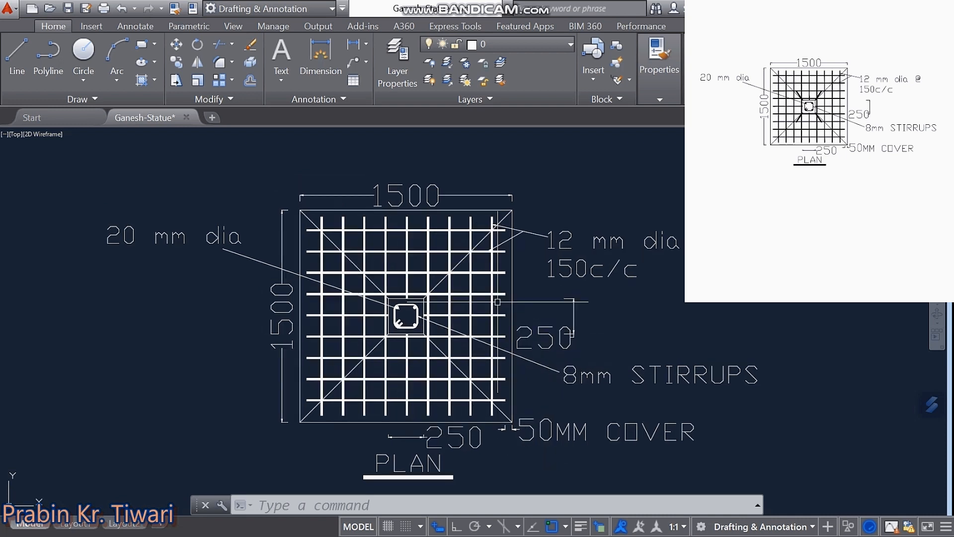
pyautogui.scroll(3, 379, 307)
pyautogui.write('L')
pyautogui.press('Return')
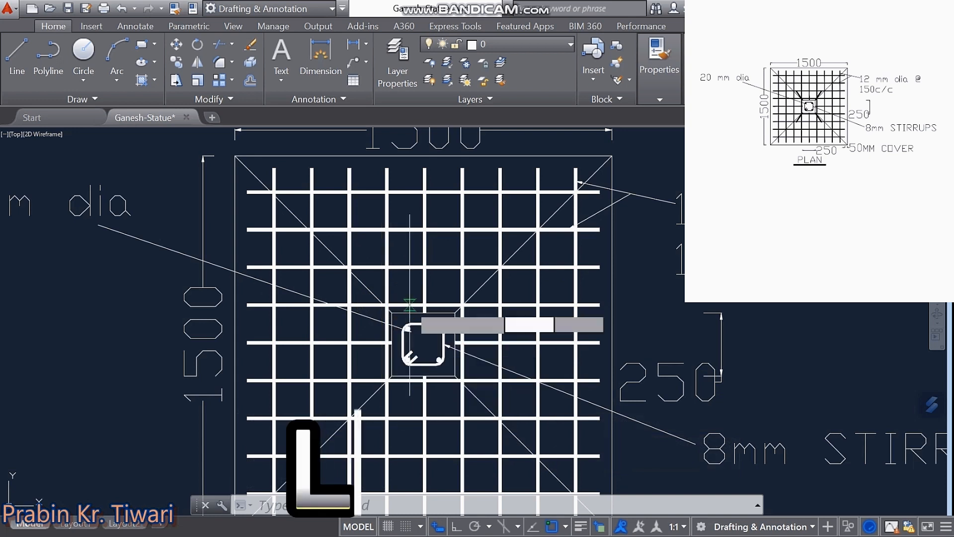
pyautogui.click(392, 313)
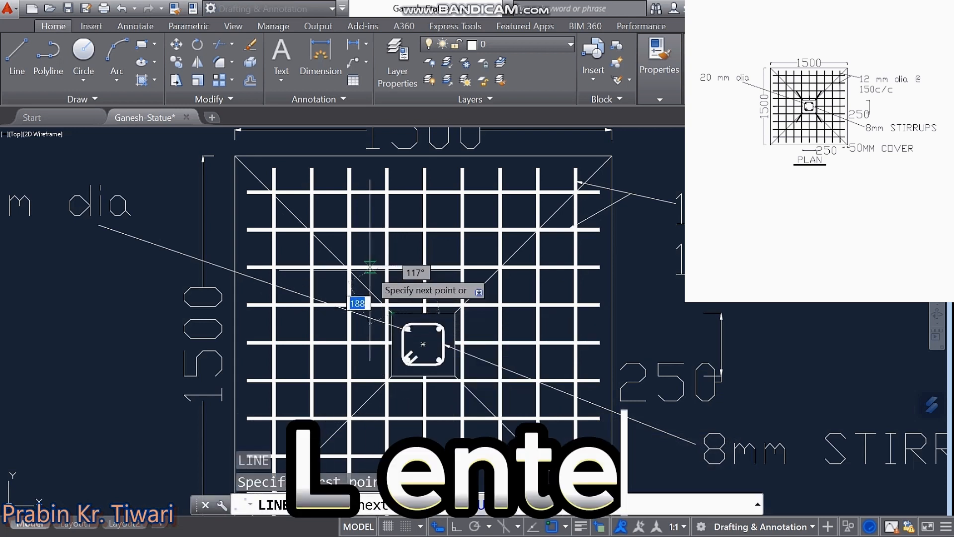
pyautogui.press('Escape')
pyautogui.press('Escape')
pyautogui.press('Escape')
pyautogui.press('Escape')
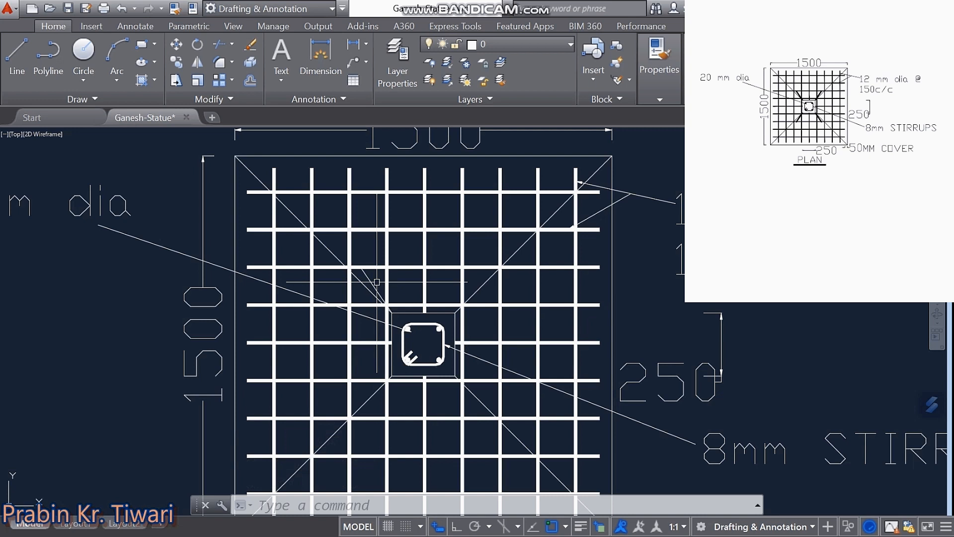
# - Convert the short slanted line at the column's upper-left corner into a polyline with a width of 20
pyautogui.write('pe')
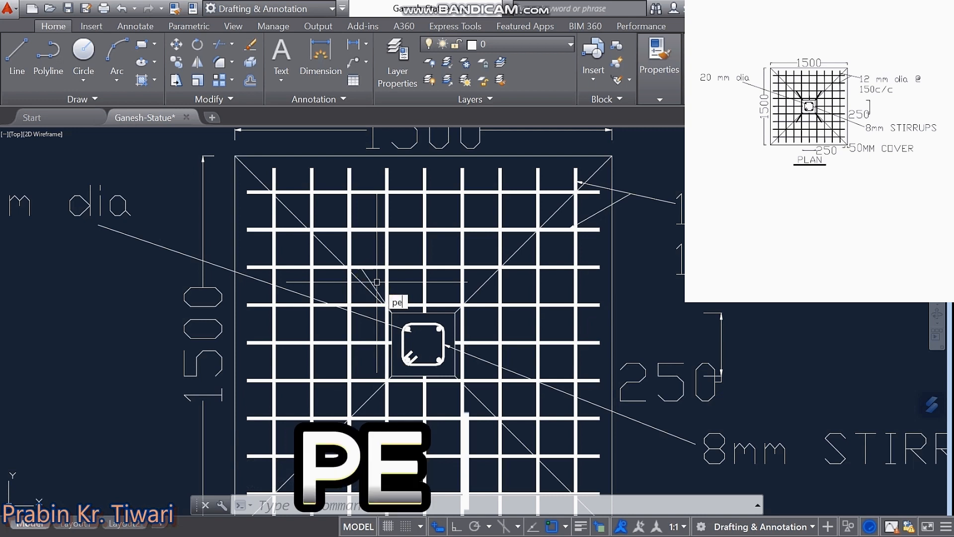
pyautogui.press('Return')
pyautogui.click(374, 282)
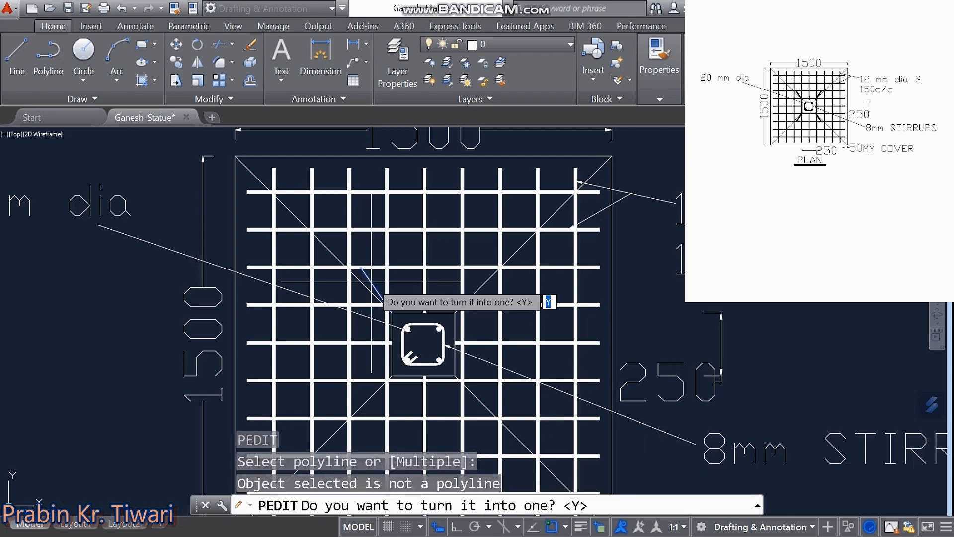
pyautogui.write('y')
pyautogui.press('Return')
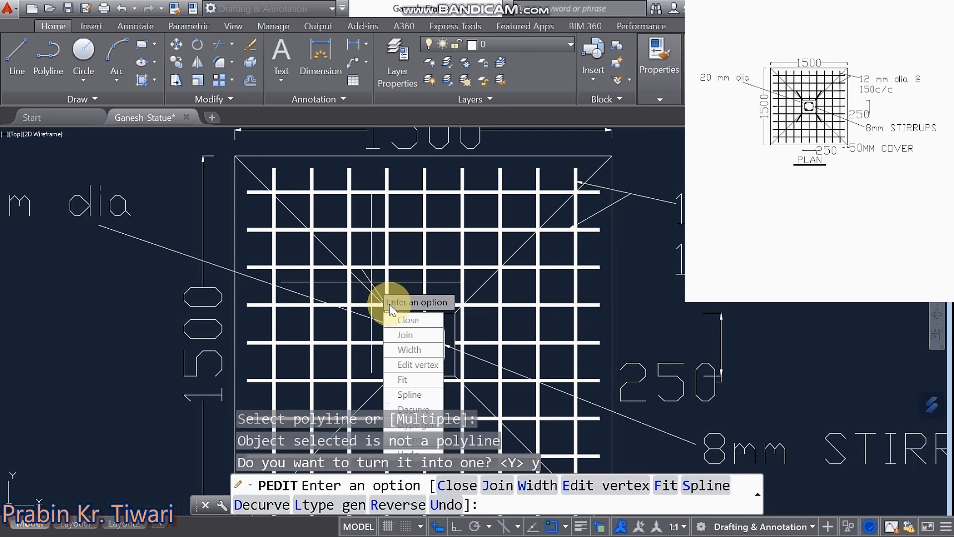
pyautogui.write('2')
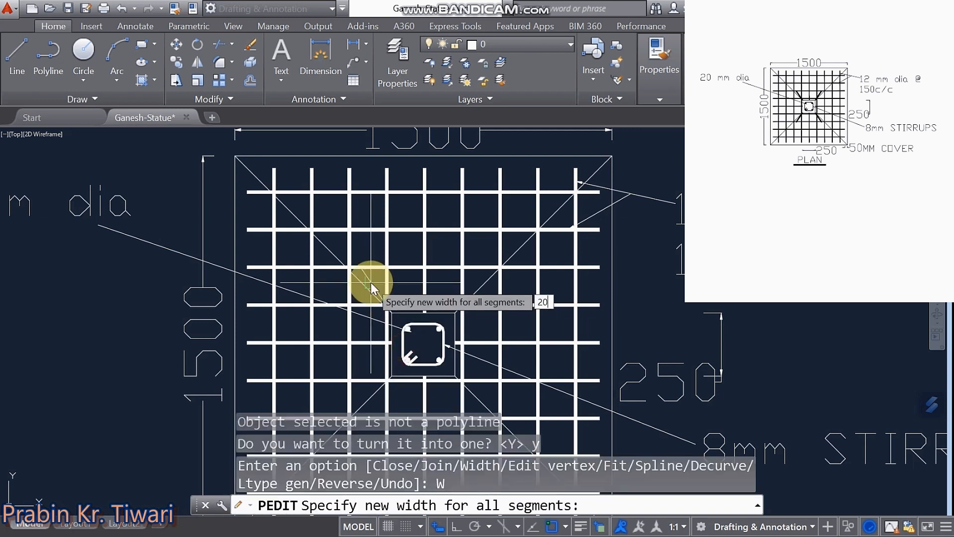
pyautogui.write('0')
pyautogui.press('Return')
pyautogui.press('Escape')
pyautogui.press('Escape')
pyautogui.press('Escape')
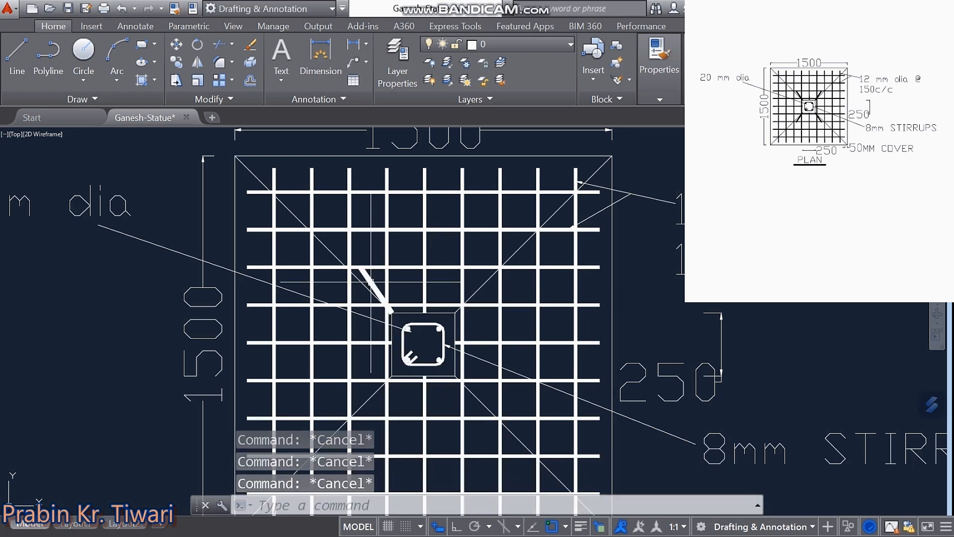
# - With Ortho on, mirror the thick slanted bar about the vertical line through the column's centre, keeping the original
pyautogui.click(371, 282)
pyautogui.moveTo(371, 282); pyautogui.dragTo(352, 232, button='middle')
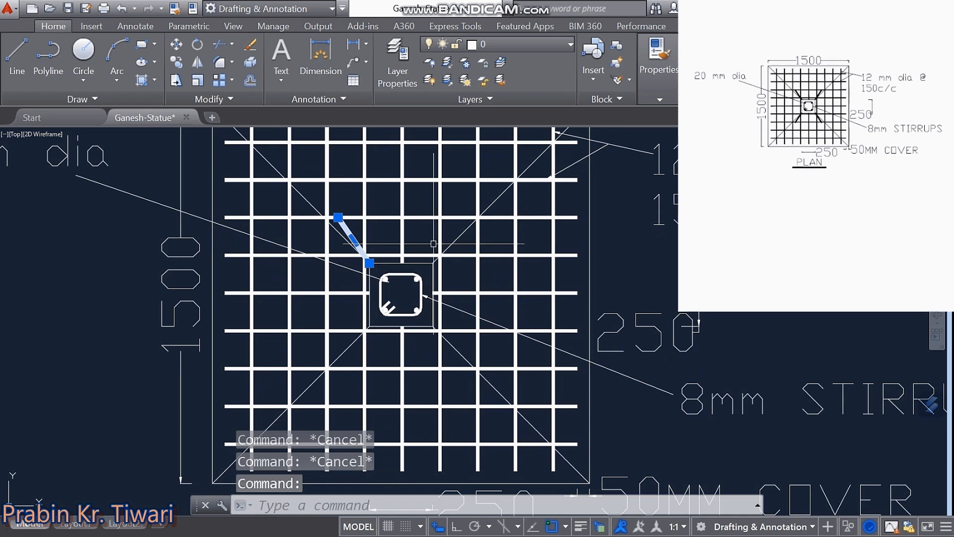
pyautogui.click(453, 528)
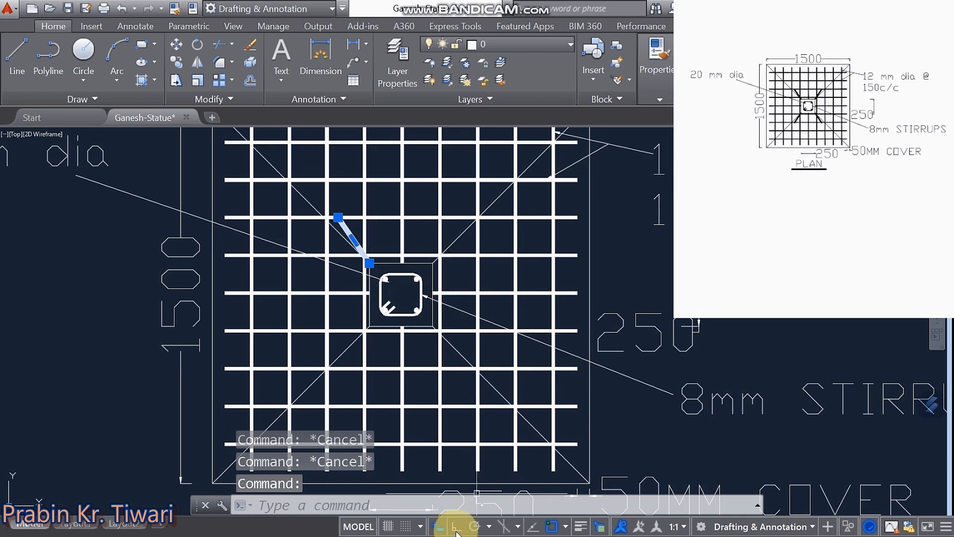
pyautogui.click(454, 528)
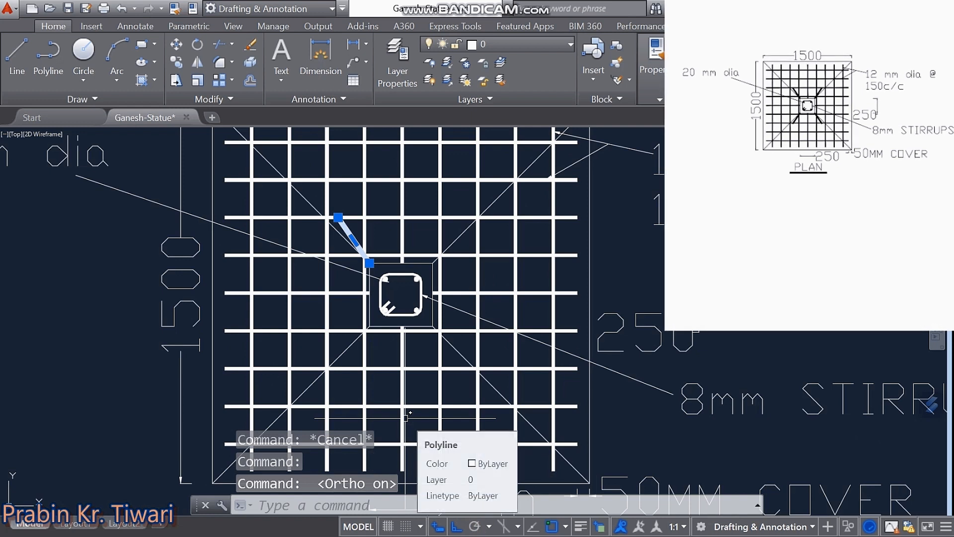
pyautogui.write('mi')
pyautogui.press('Return')
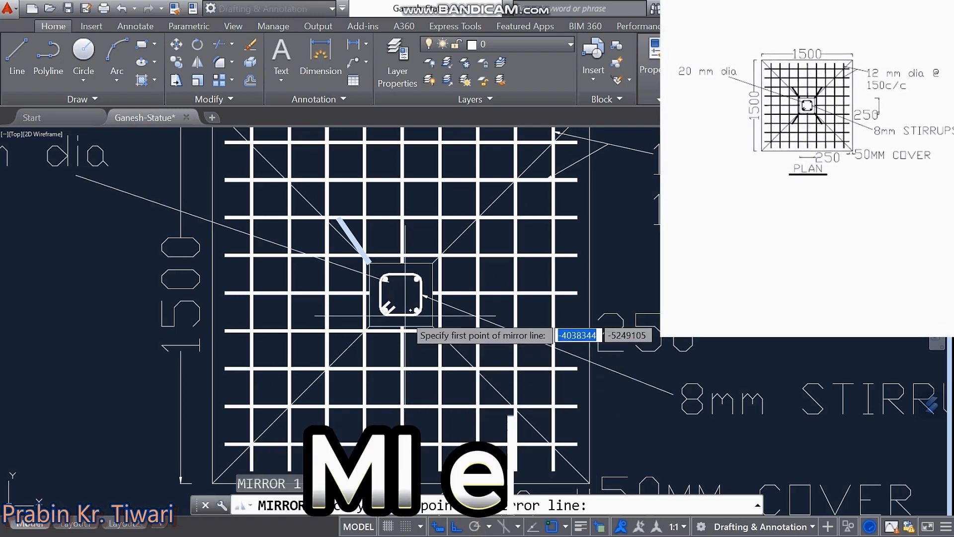
pyautogui.click(400, 294)
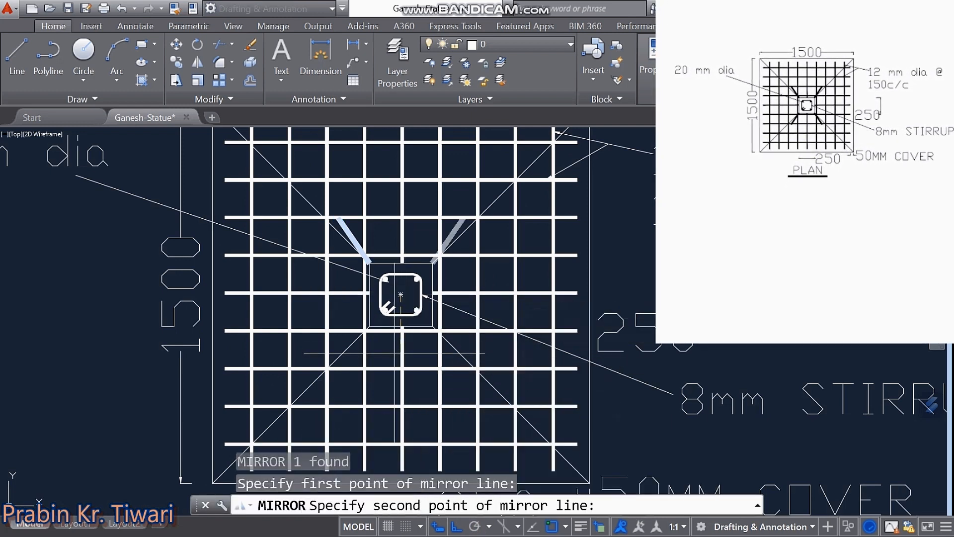
pyautogui.click(403, 385)
pyautogui.click(419, 409)
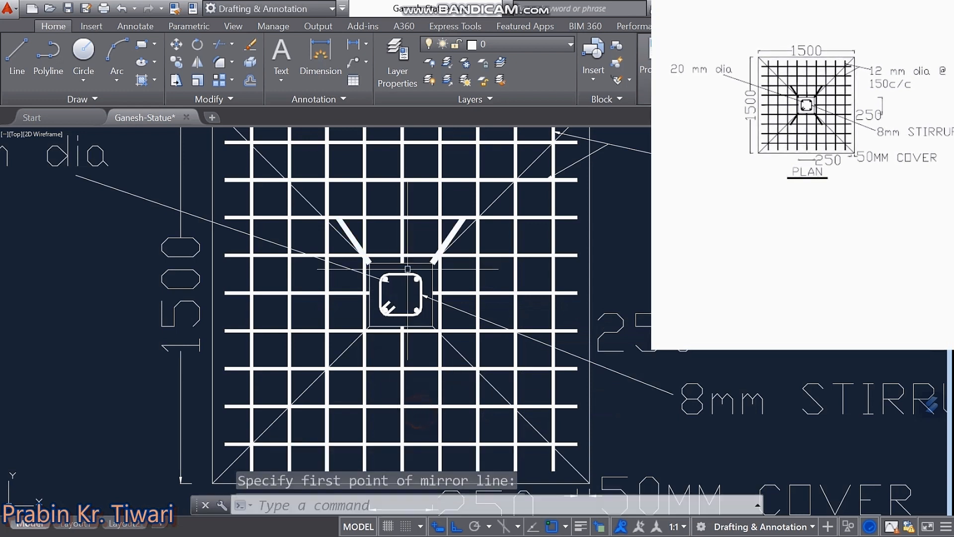
# - Mirror both thick slanted bars about the horizontal line through the column's centre, keeping the originals
pyautogui.click(448, 239)
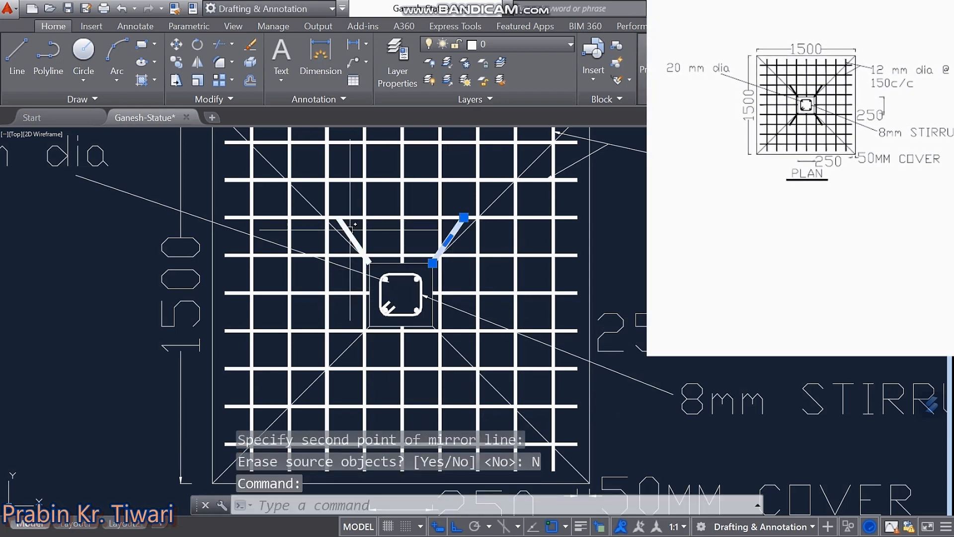
pyautogui.click(354, 239)
pyautogui.write('mi')
pyautogui.press('Return')
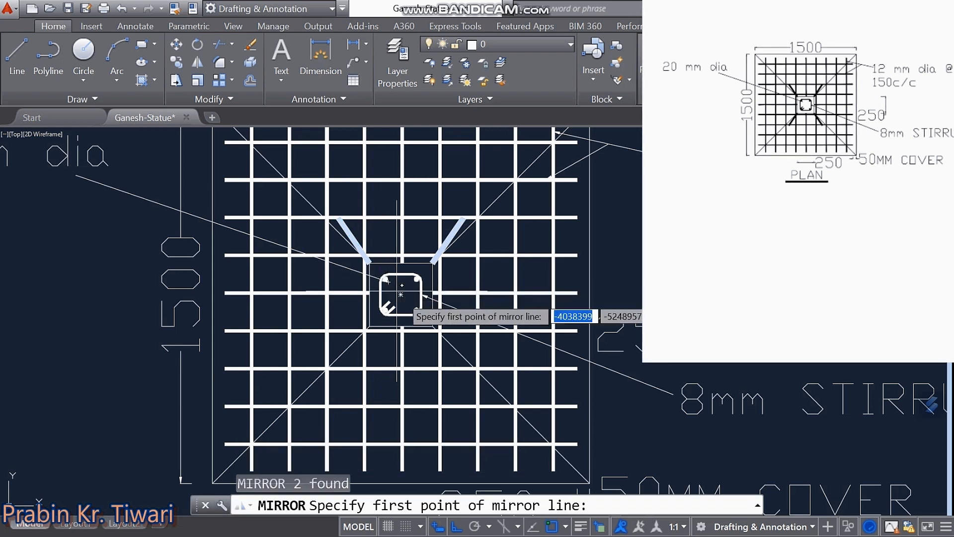
pyautogui.click(400, 291)
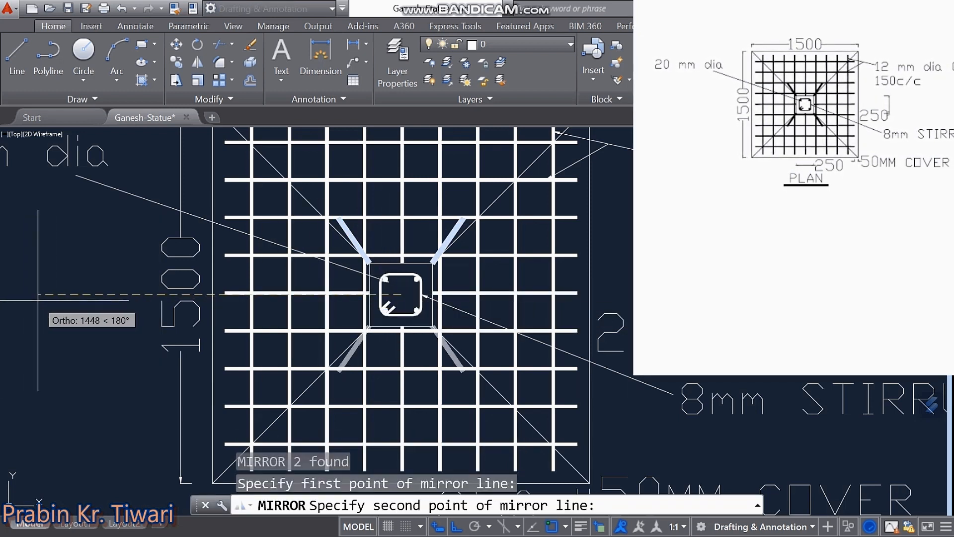
pyautogui.click(52, 307)
pyautogui.write('n')
pyautogui.press('Return')
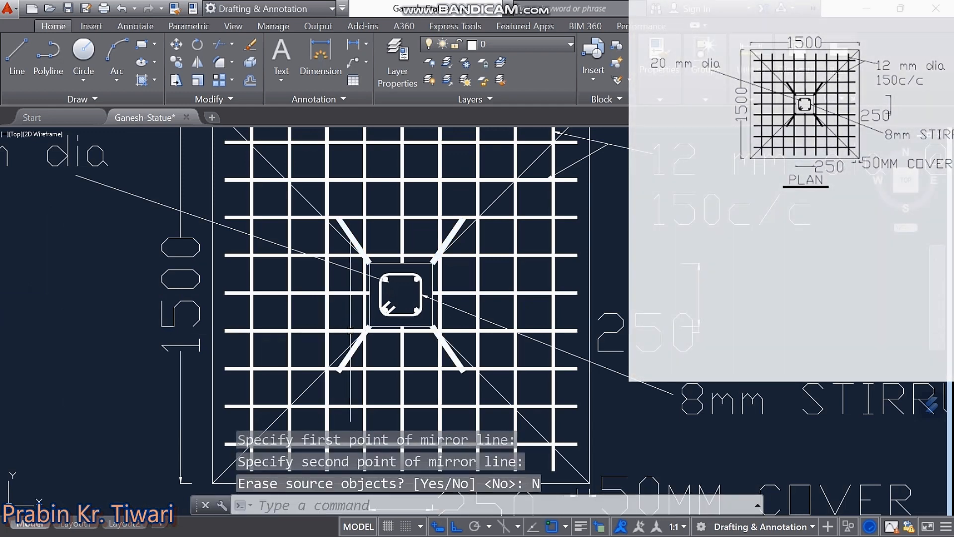
pyautogui.press('Escape')
pyautogui.press('Escape')
pyautogui.press('Escape')
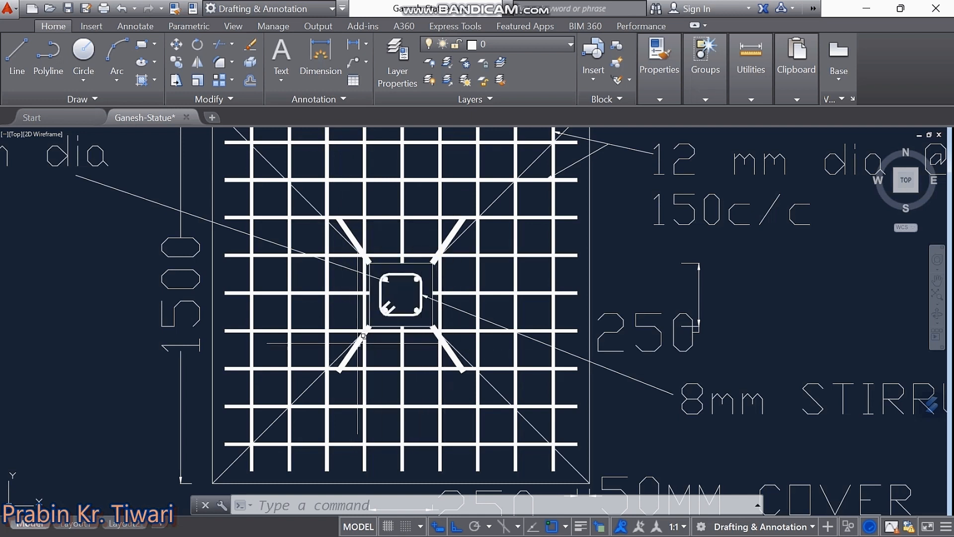
pyautogui.scroll(-4, 363, 336)
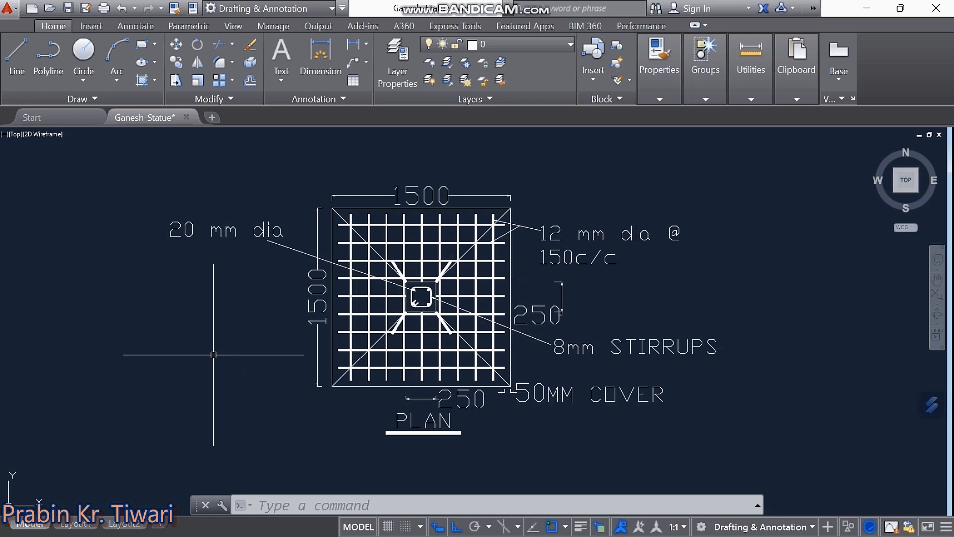